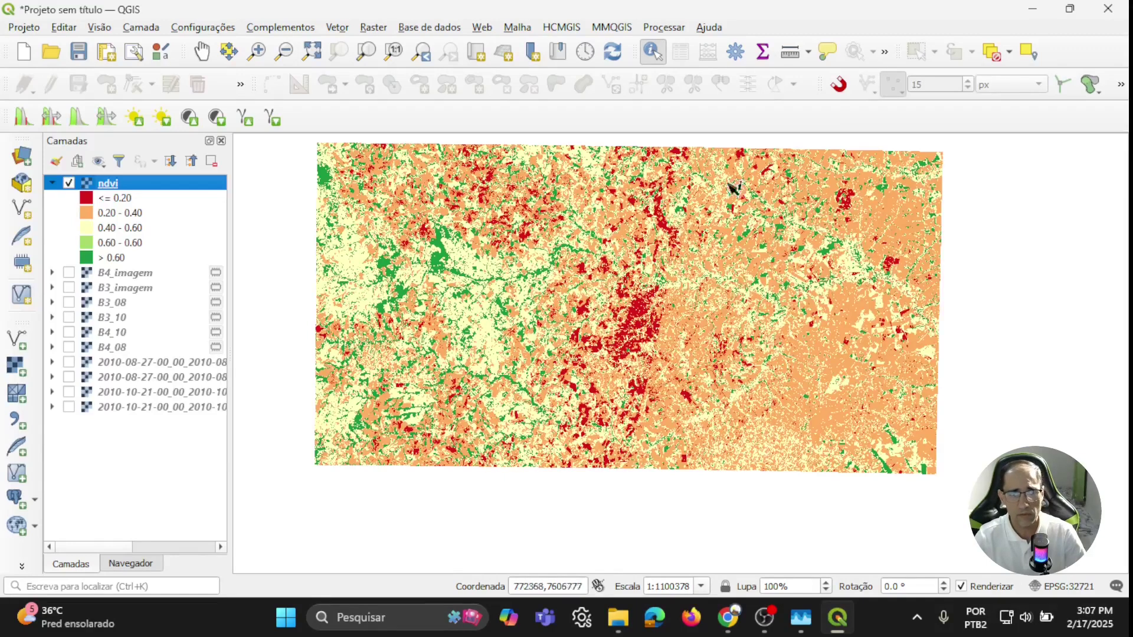
- Search the processing toolbox for "recla" and open the Reclassificar por tabela algorithm for the ndvi raster
{"action": "left_click", "coordinate": [658, 26]}
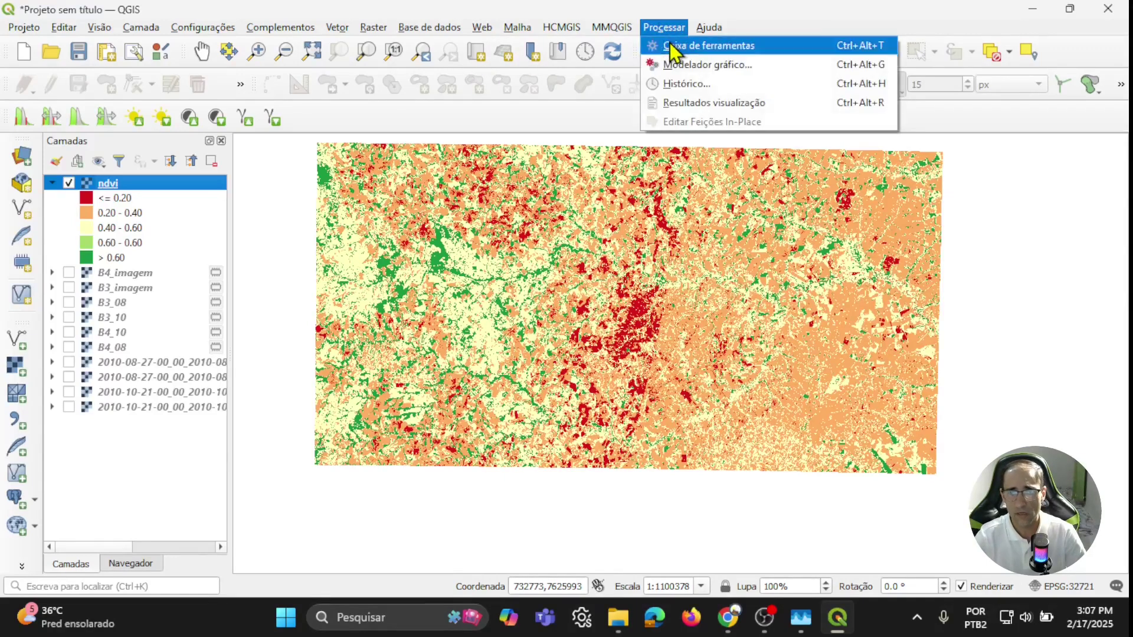
{"action": "left_click", "coordinate": [673, 43]}
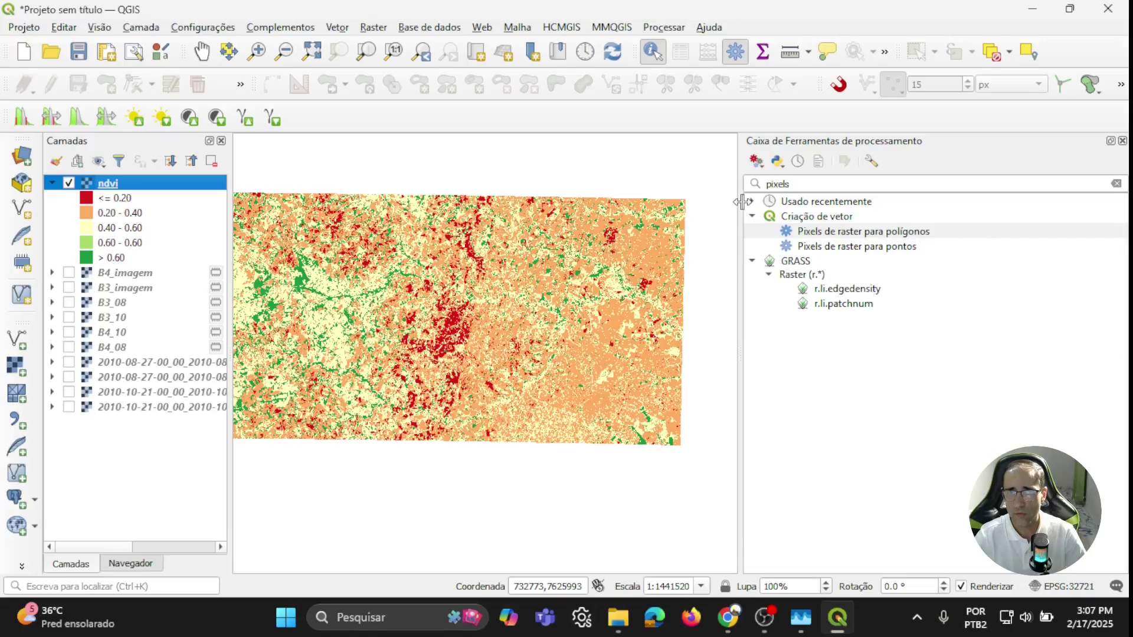
{"action": "left_click_drag", "start_coordinate": [741, 211], "coordinate": [920, 204]}
{"action": "double_click", "coordinate": [956, 184]}
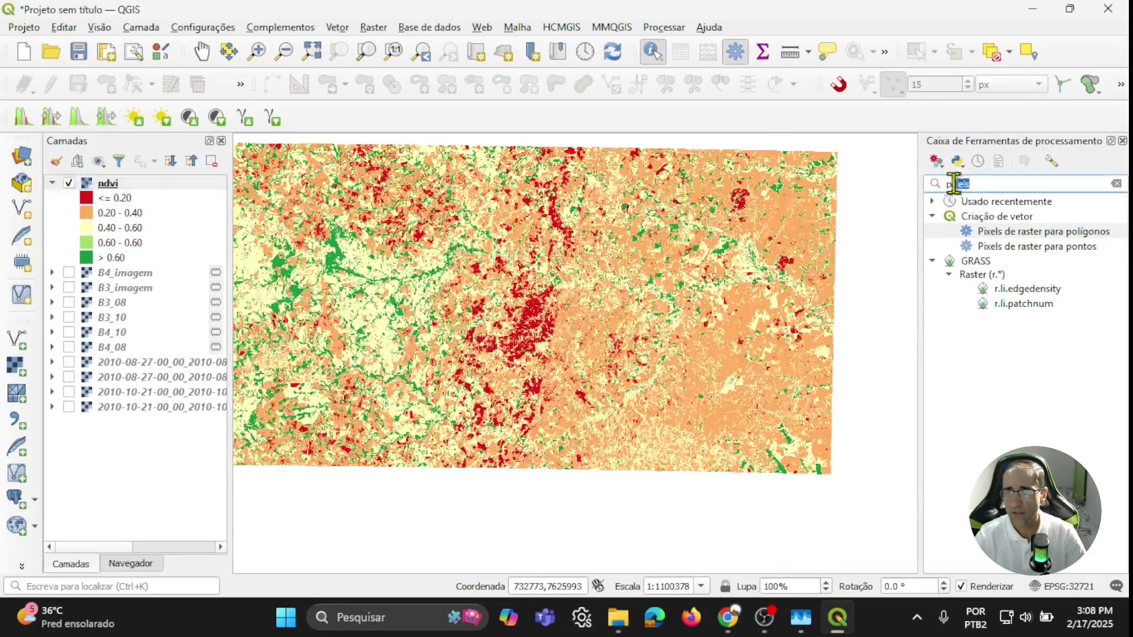
{"action": "type", "text": "recla"}
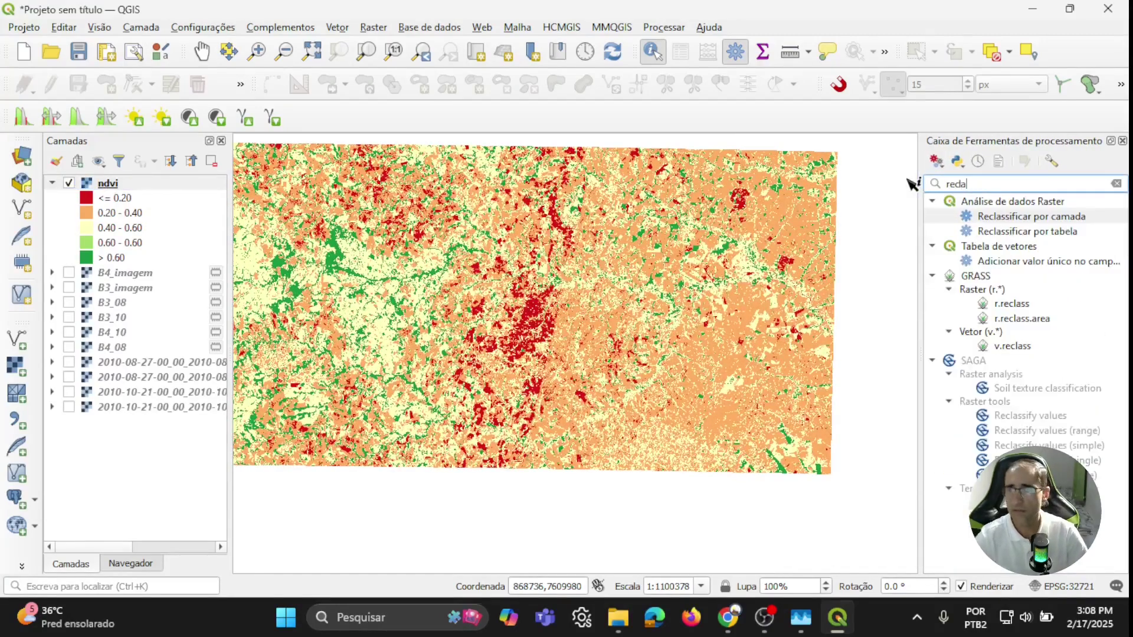
{"action": "double_click", "coordinate": [1031, 232]}
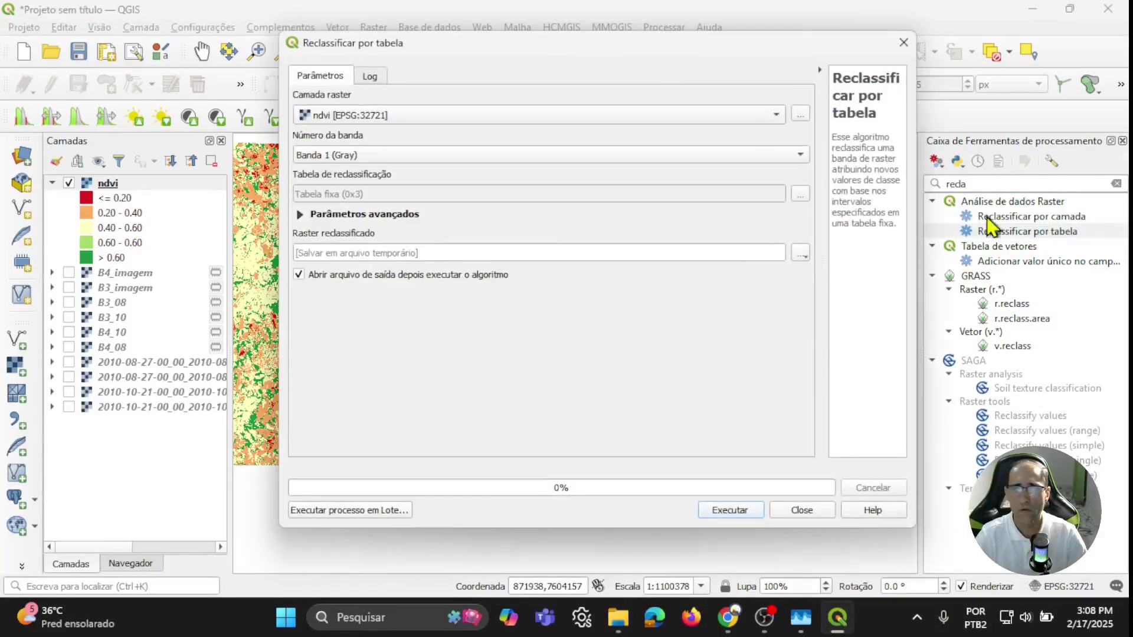
{"action": "left_click_drag", "start_coordinate": [631, 54], "coordinate": [662, 62]}
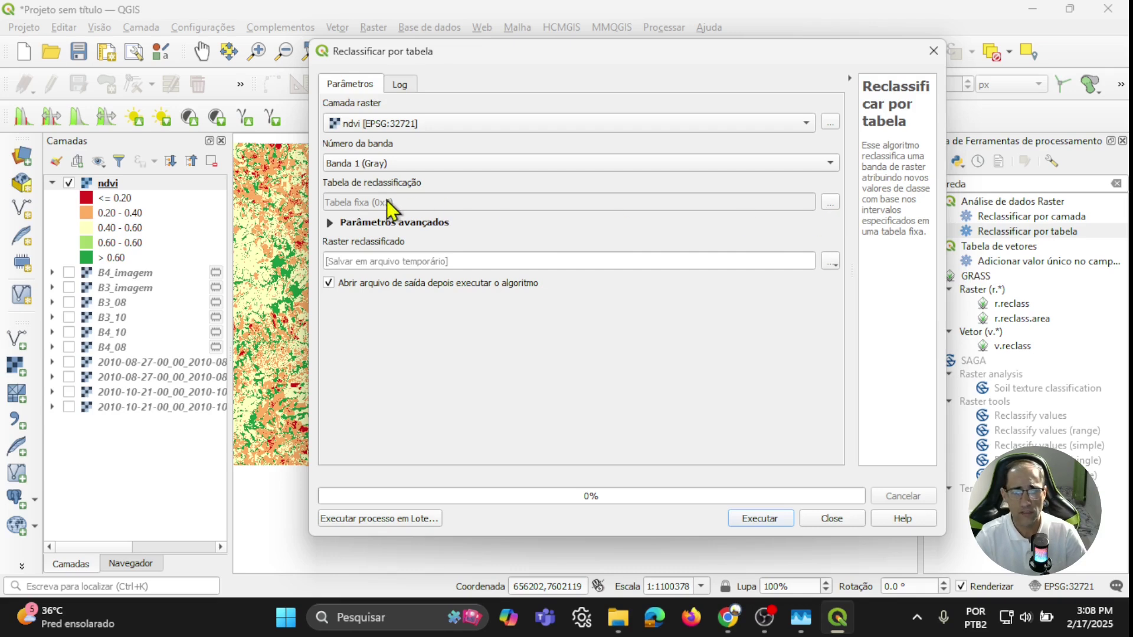
- Add five empty rows to the reclassification table of the ndvi raster
{"action": "left_click", "coordinate": [832, 203]}
{"action": "left_click", "coordinate": [812, 134]}
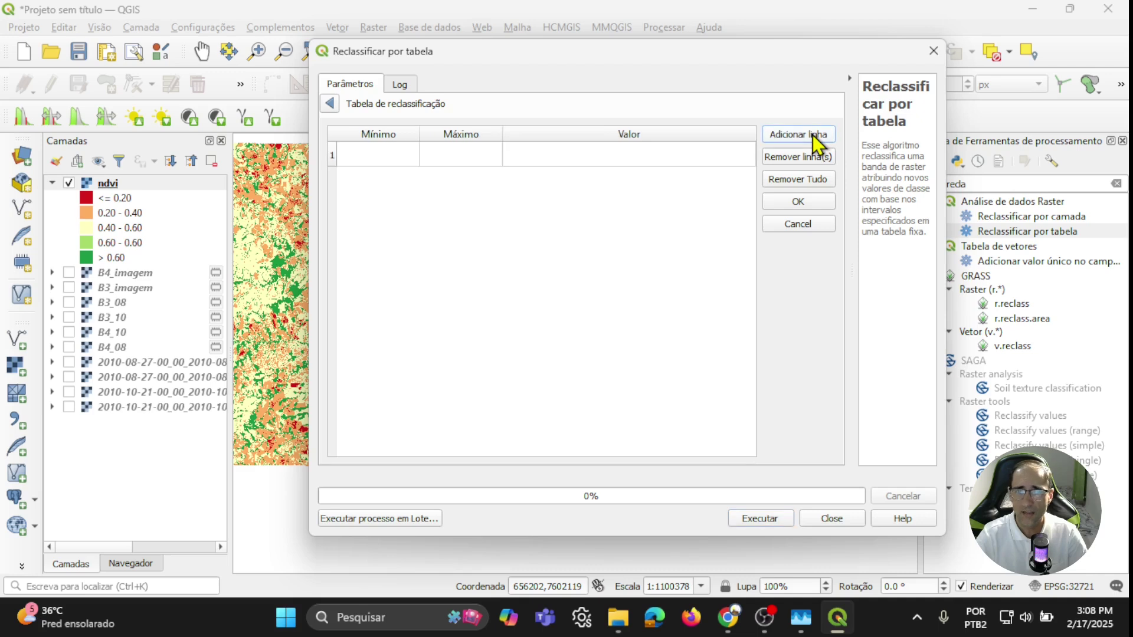
{"action": "left_click", "coordinate": [813, 134]}
{"action": "left_click", "coordinate": [813, 134]}
{"action": "left_click", "coordinate": [812, 135]}
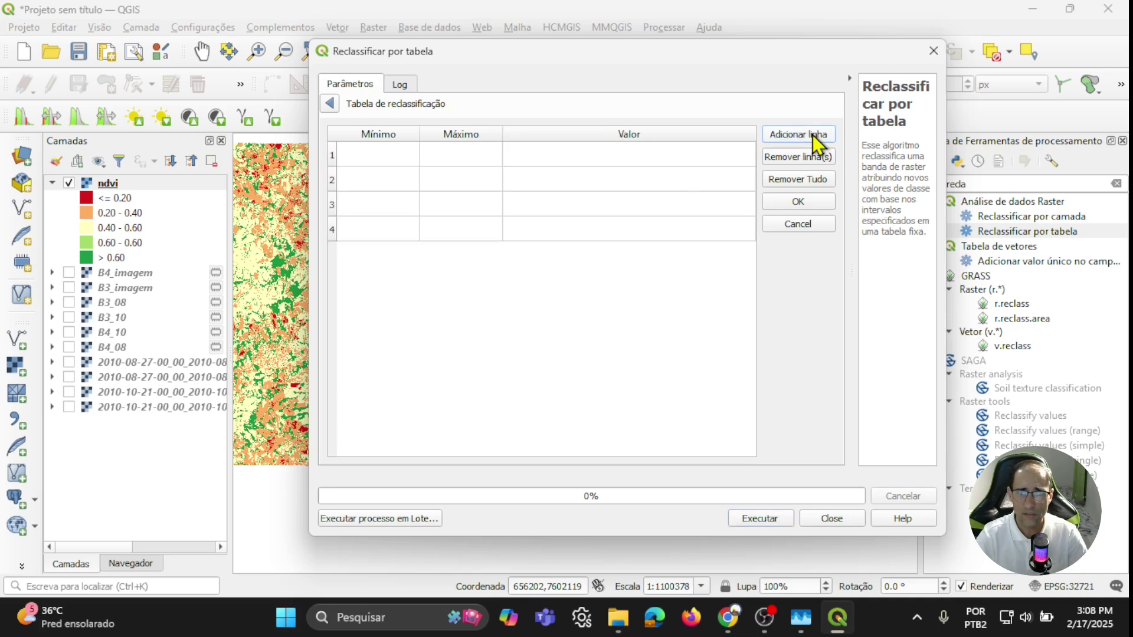
{"action": "left_click", "coordinate": [812, 134]}
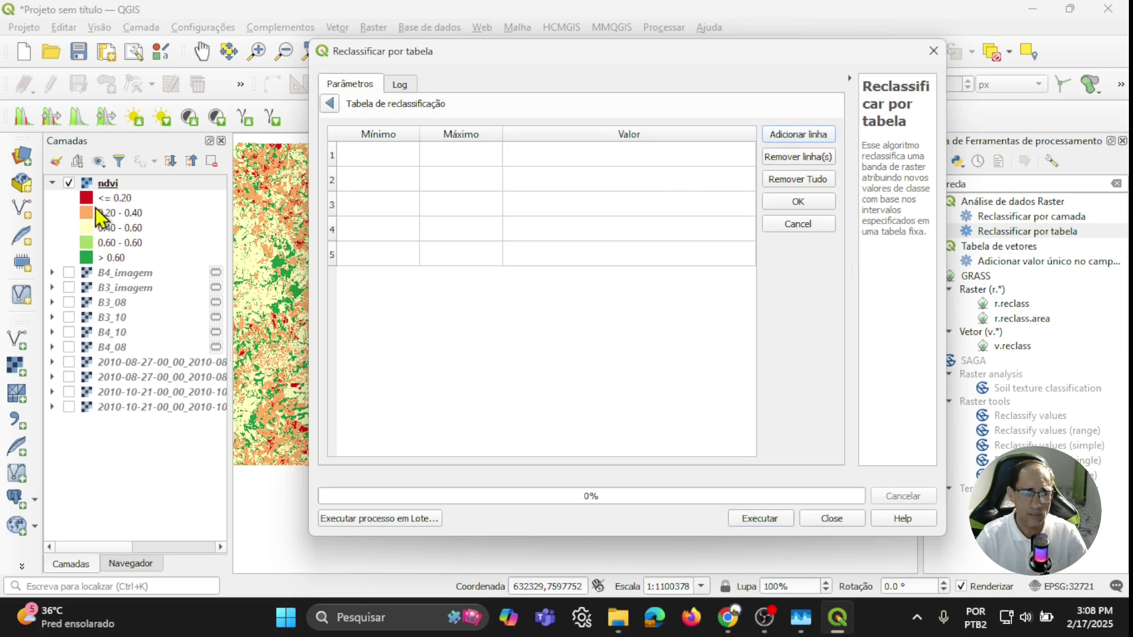
- Fill in the table's first row with minimum -99999, maximum 0.2 and class value 1
{"action": "double_click", "coordinate": [363, 156]}
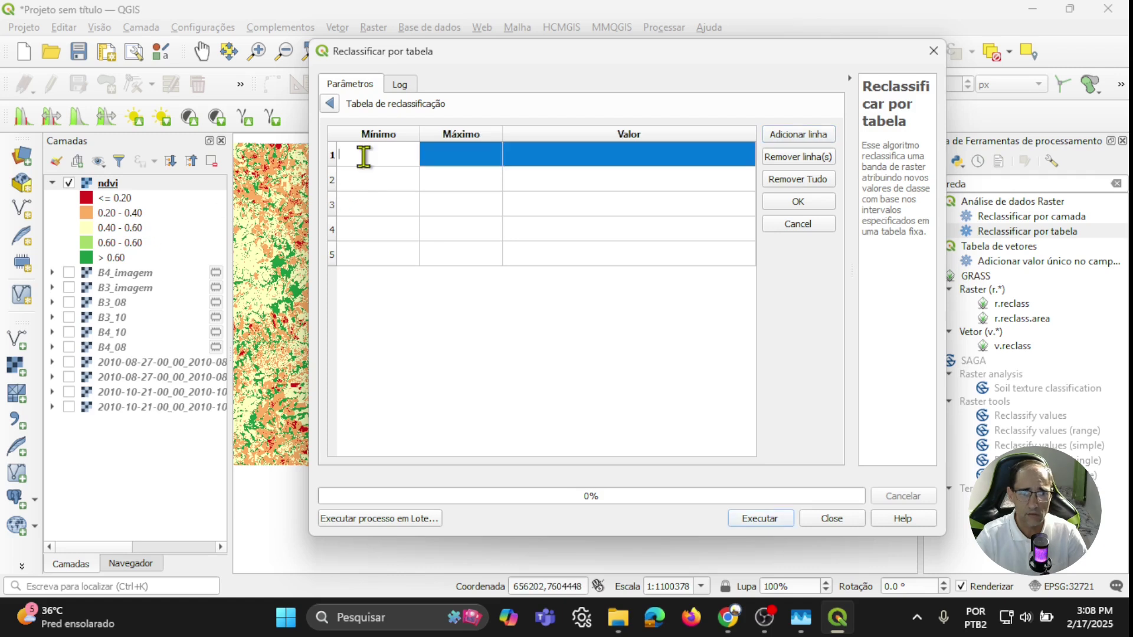
{"action": "type", "text": "-9999"}
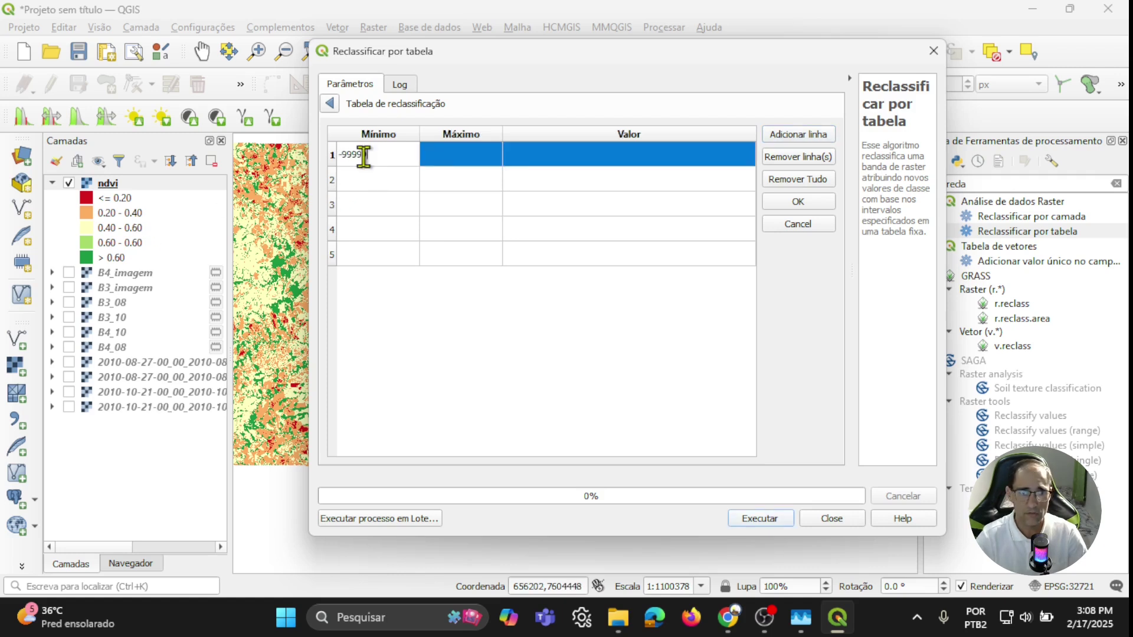
{"action": "type", "text": "9"}
{"action": "double_click", "coordinate": [445, 159]}
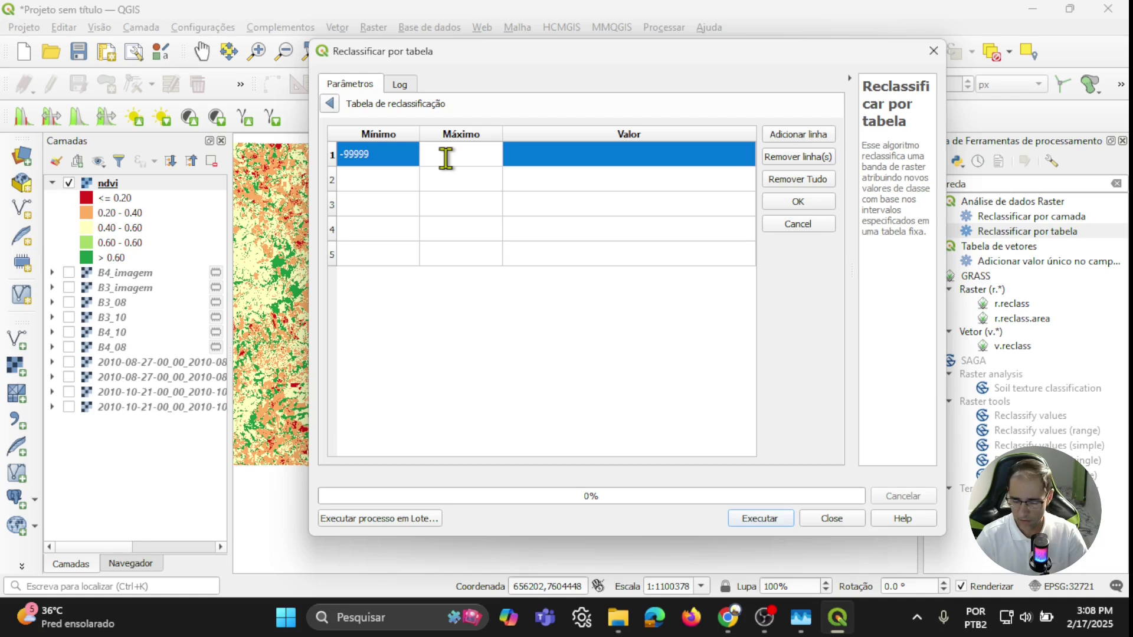
{"action": "type", "text": "0.2"}
{"action": "double_click", "coordinate": [543, 151]}
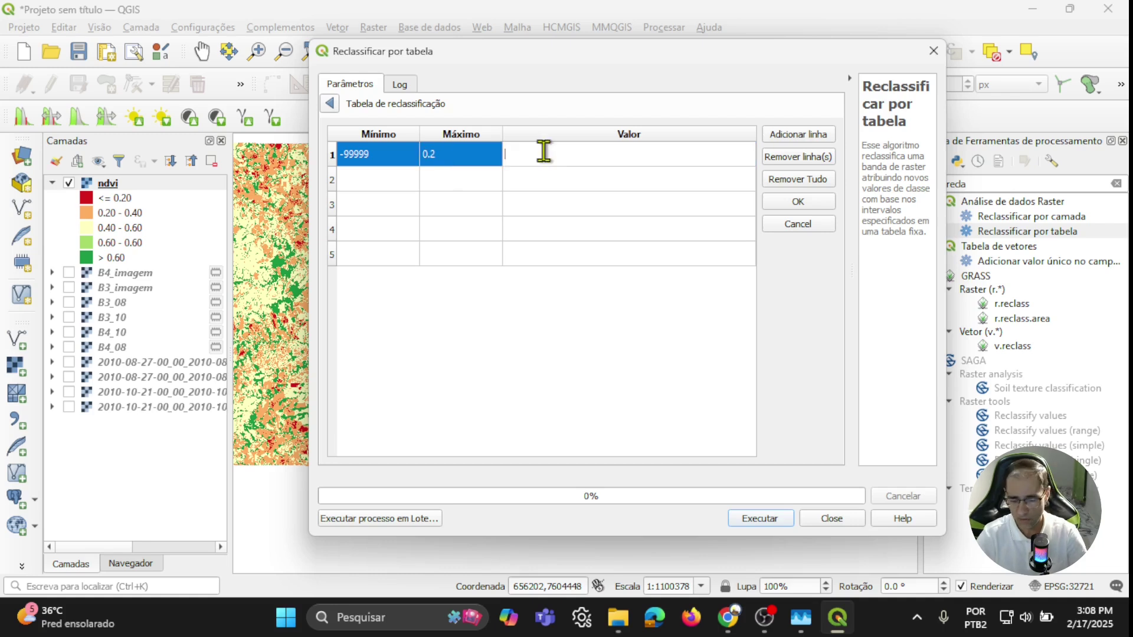
{"action": "type", "text": "1"}
- Define the second class in the table with minimum 0.2, maximum 0.4 and value 2
{"action": "left_click", "coordinate": [392, 180]}
{"action": "left_click", "coordinate": [402, 178]}
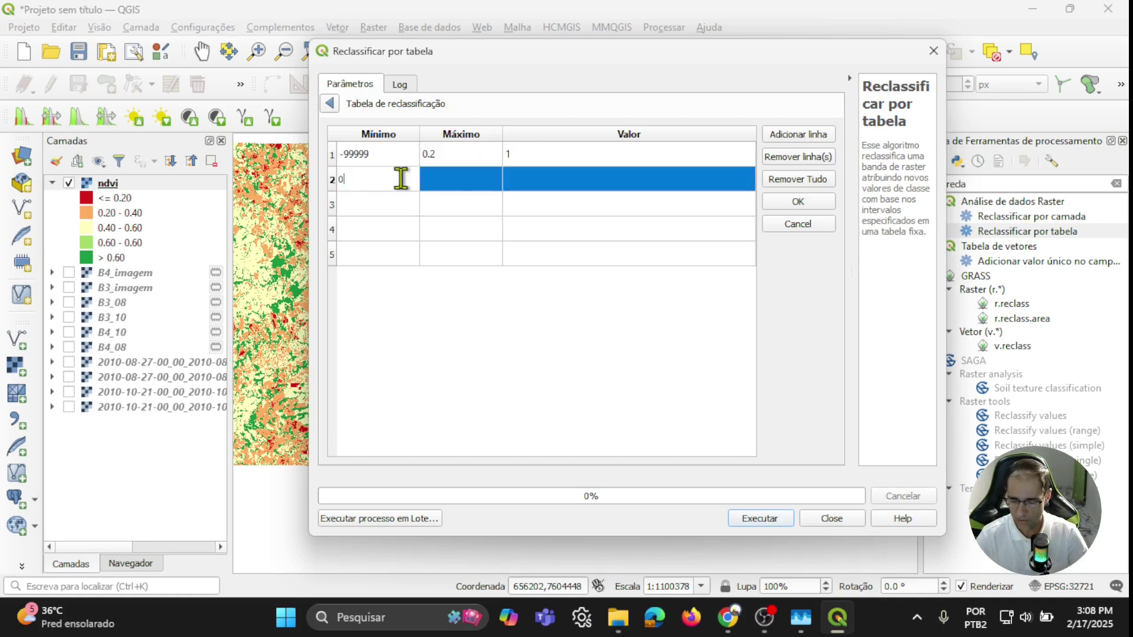
{"action": "left_click", "coordinate": [440, 186]}
{"action": "double_click", "coordinate": [435, 177]}
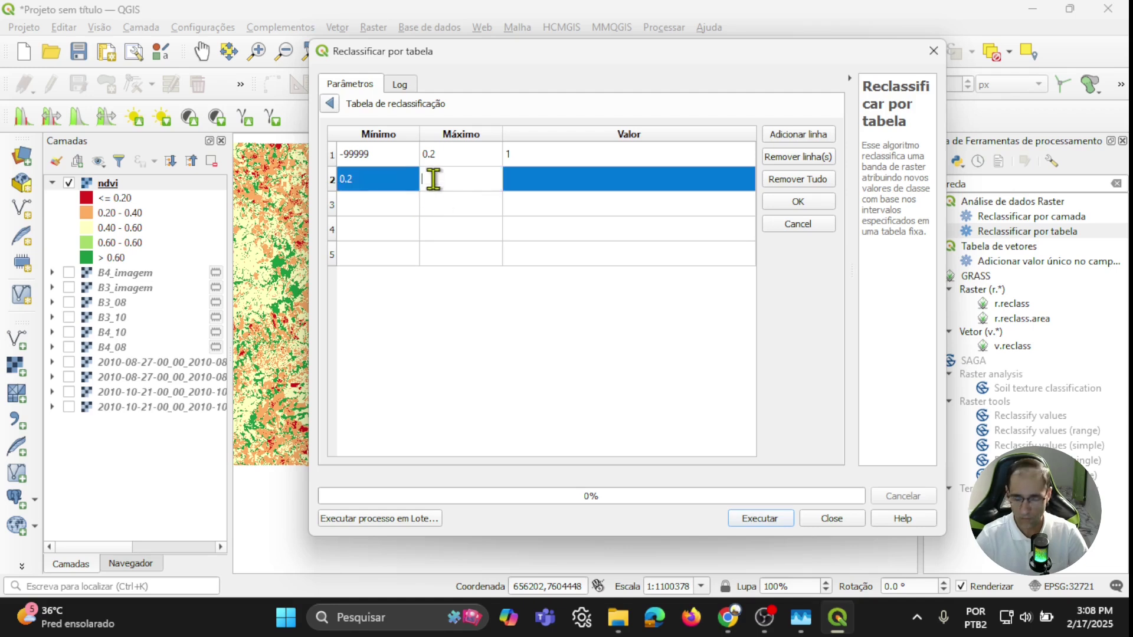
{"action": "type", "text": "0.4"}
{"action": "double_click", "coordinate": [521, 176]}
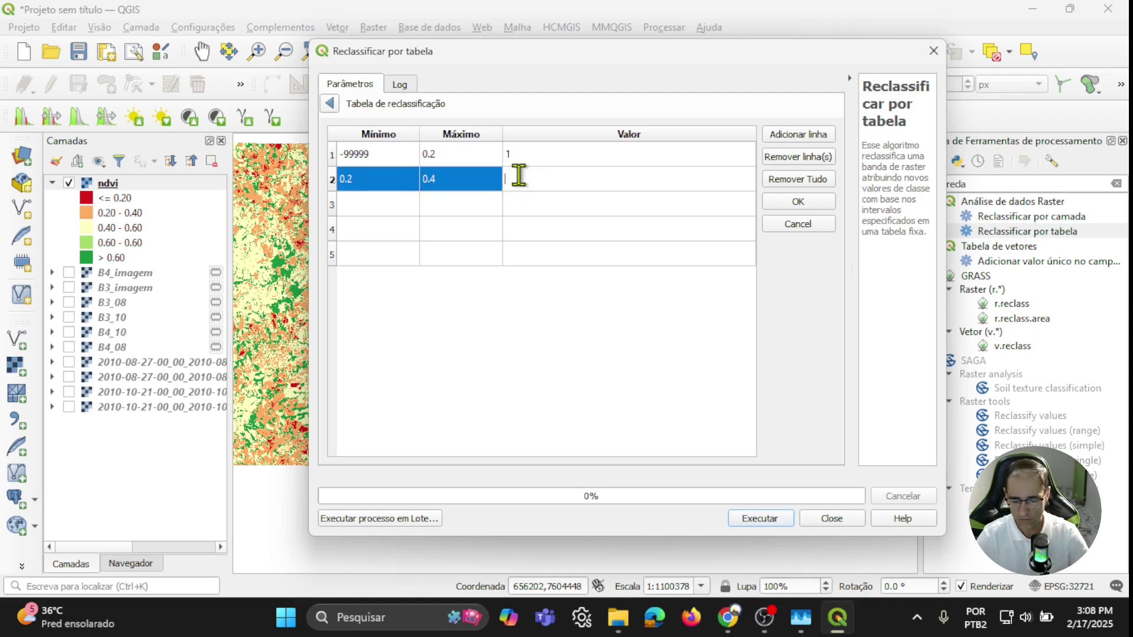
{"action": "type", "text": "2"}
- Define the third class in the table with minimum 0.4, maximum 0.6 and value 3
{"action": "double_click", "coordinate": [394, 206]}
{"action": "type", "text": "0"}
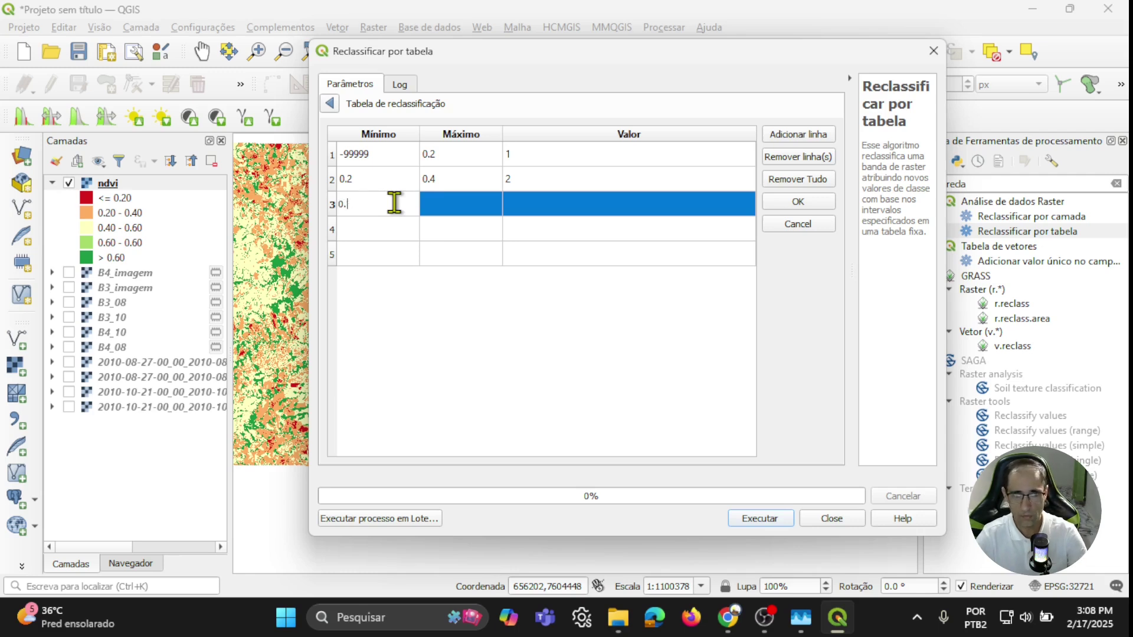
{"action": "type", "text": ".4"}
{"action": "double_click", "coordinate": [448, 206]}
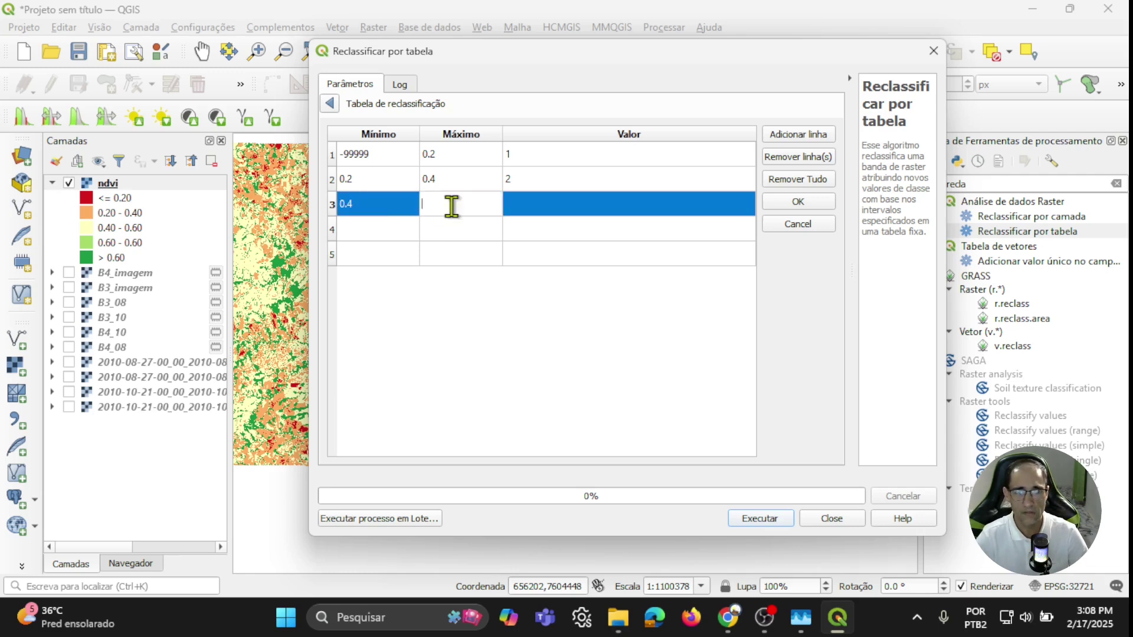
{"action": "type", "text": "0.6"}
{"action": "double_click", "coordinate": [527, 207]}
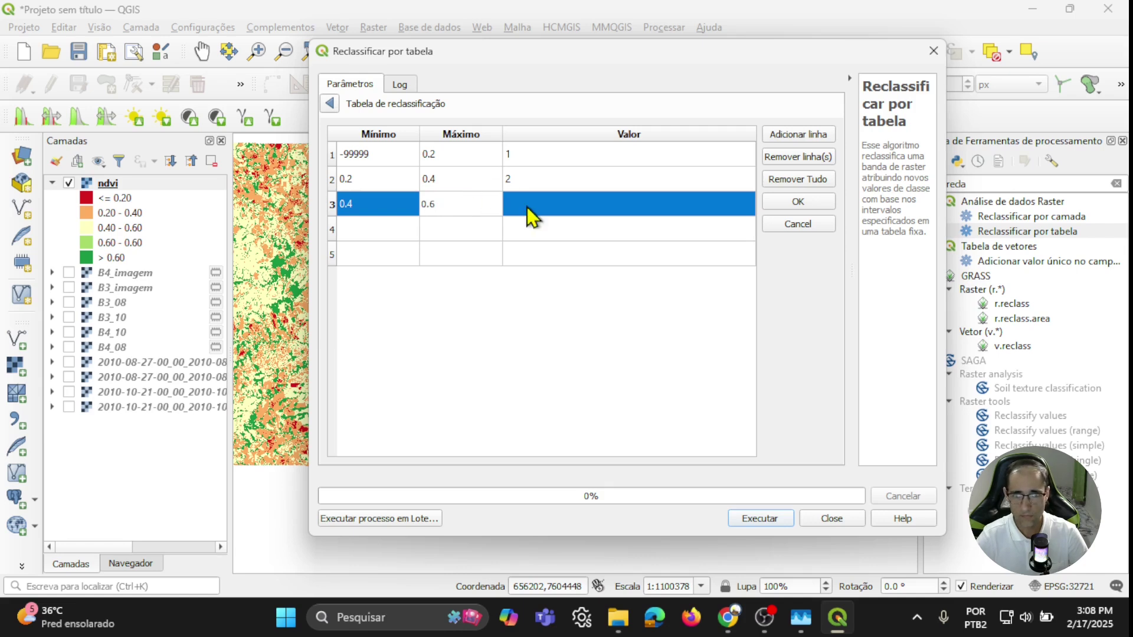
{"action": "type", "text": "3"}
- Define the fourth class in the table with minimum 0.6, maximum 0.8 and value 4
{"action": "double_click", "coordinate": [342, 232]}
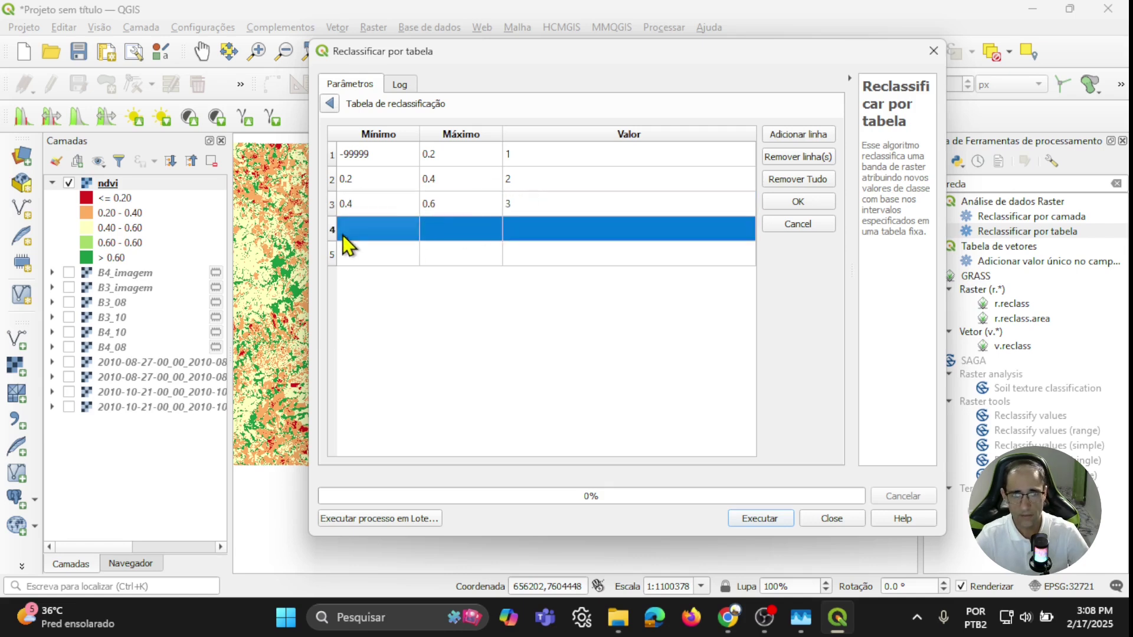
{"action": "type", "text": "0.6"}
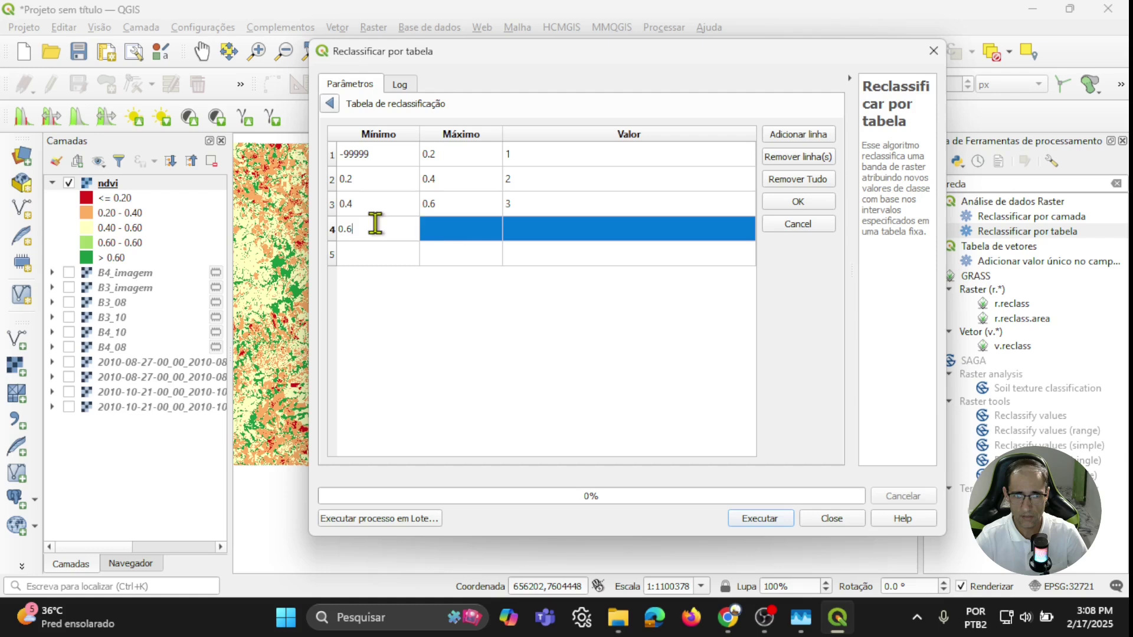
{"action": "double_click", "coordinate": [450, 230]}
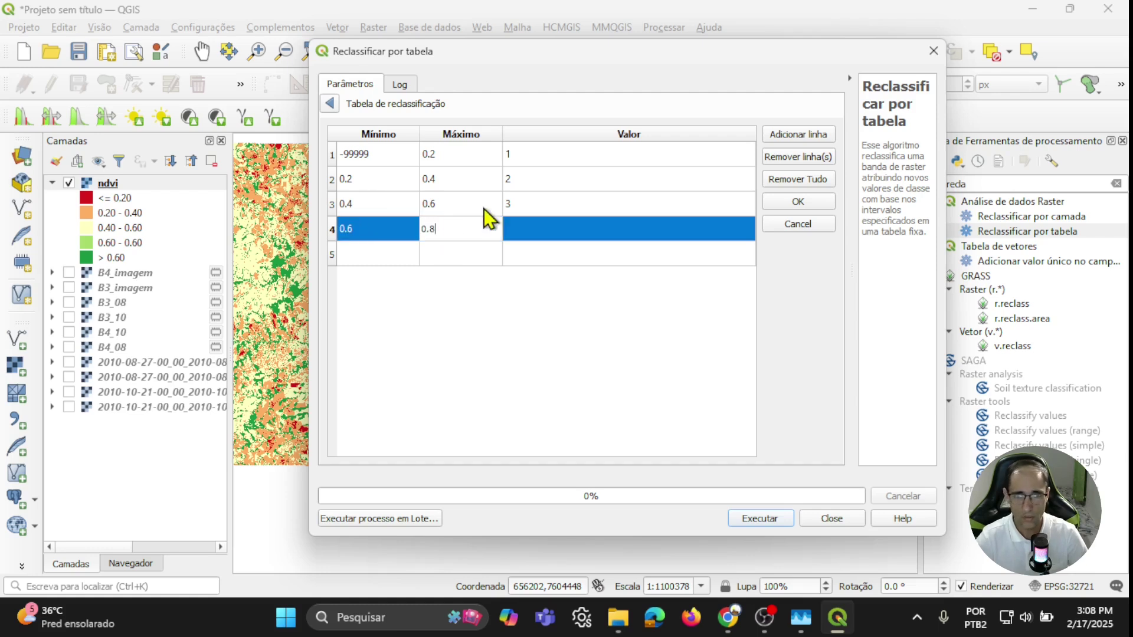
{"action": "double_click", "coordinate": [533, 228]}
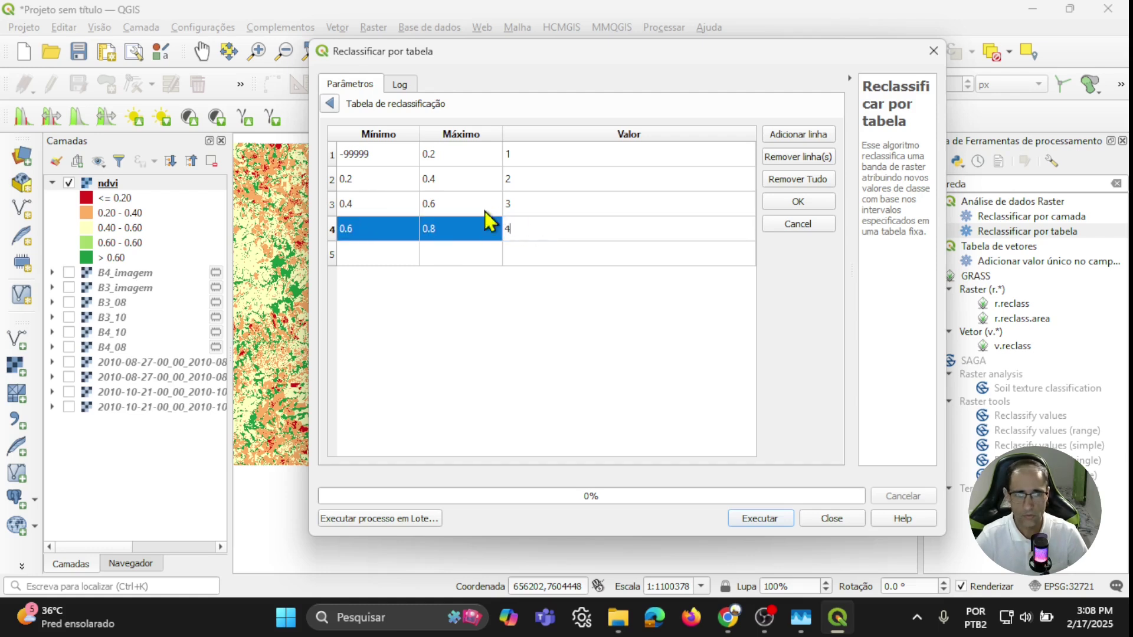
- Define the fifth class in the table with minimum 0.8, maximum 9999 and value 5
{"action": "double_click", "coordinate": [389, 255]}
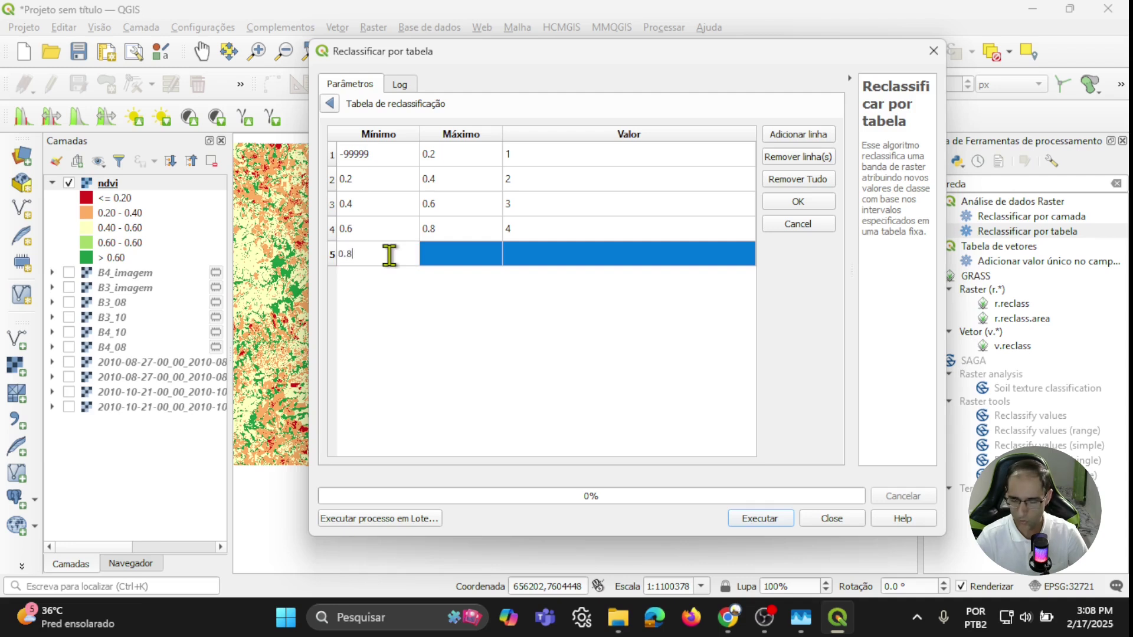
{"action": "type", "text": "0.8"}
{"action": "double_click", "coordinate": [441, 257]}
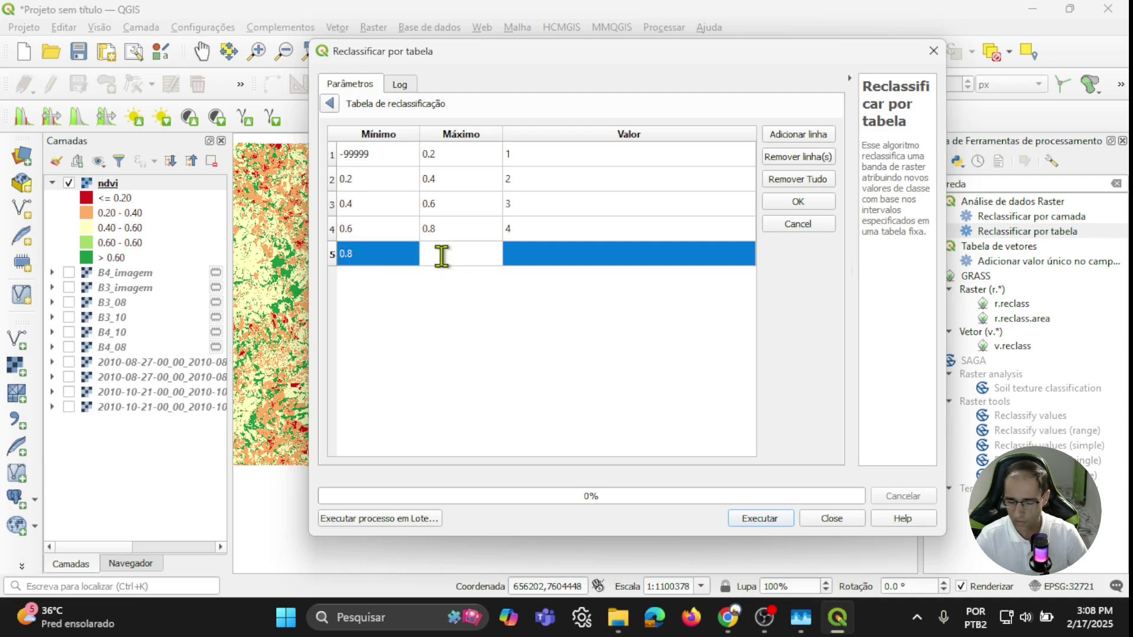
{"action": "type", "text": "999"}
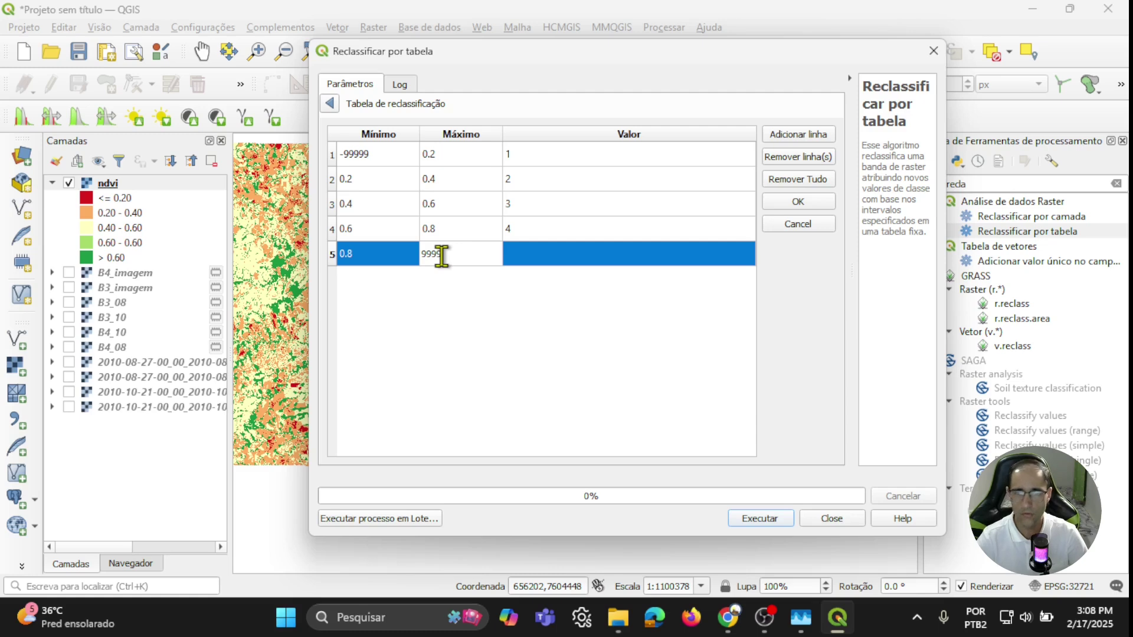
{"action": "type", "text": "9"}
{"action": "double_click", "coordinate": [526, 260]}
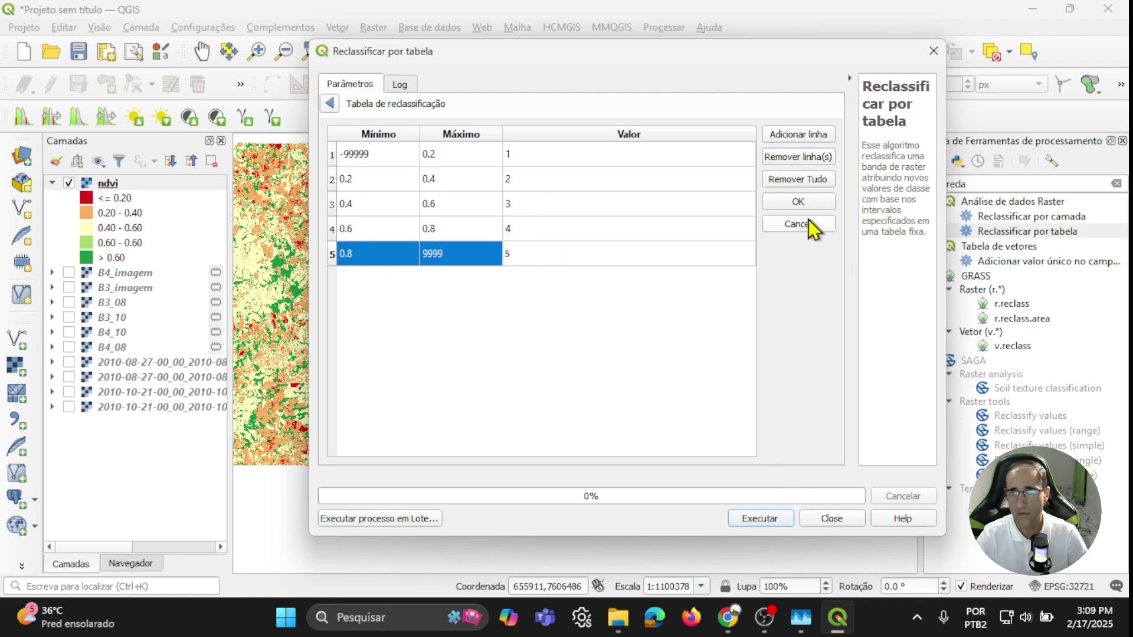
- Accept the reclassification table and run the algorithm on ndvi with a temporary output file, closing its dialog when done
{"action": "left_click", "coordinate": [807, 203]}
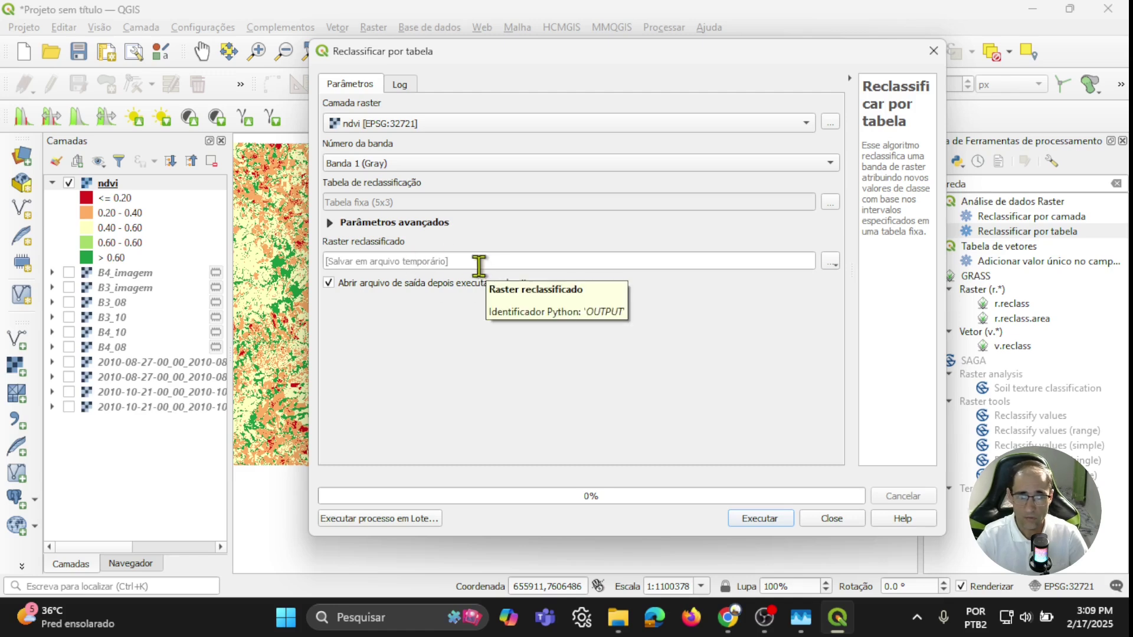
{"action": "left_click", "coordinate": [767, 522]}
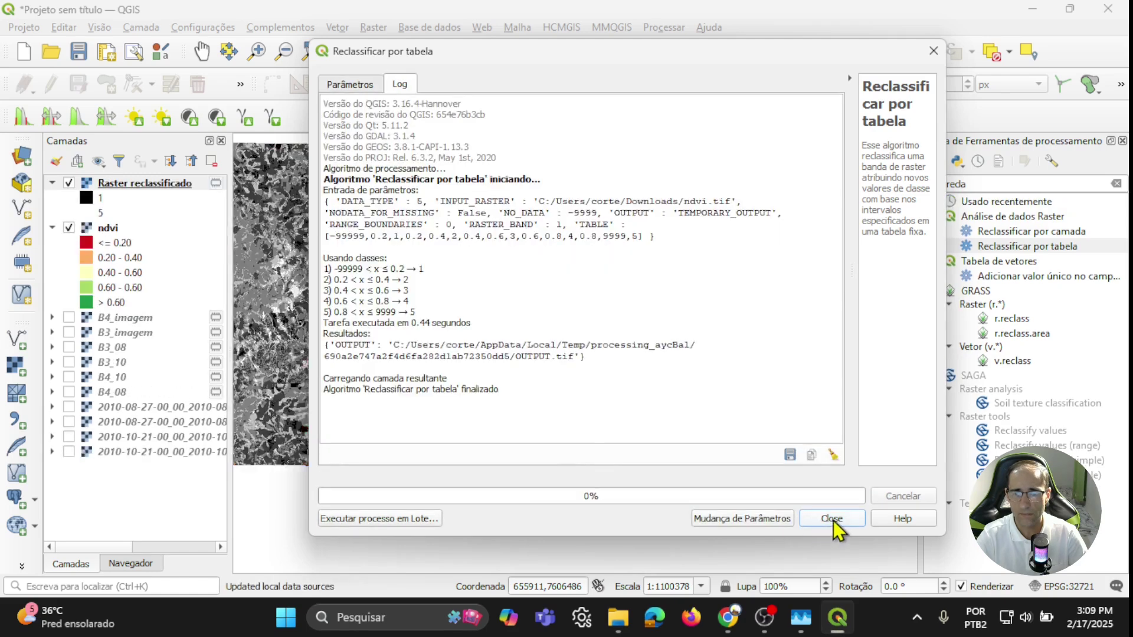
{"action": "left_click", "coordinate": [832, 519]}
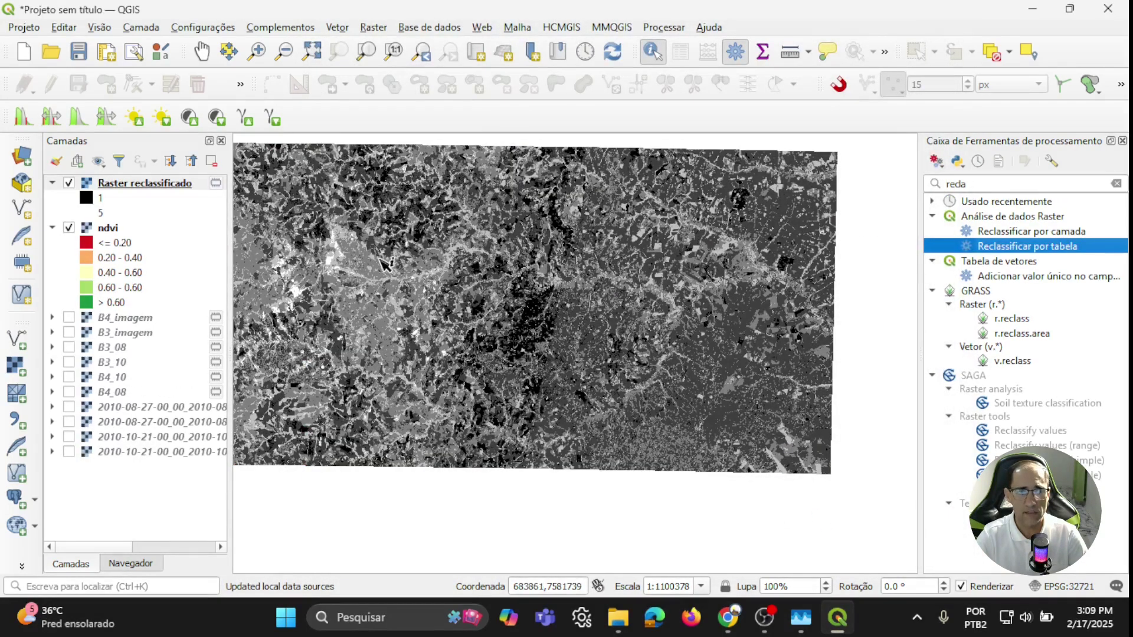
- Set the Raster reclassificado layer's symbology to Banda simples falsa-cor with Método Exato interpolation
{"action": "left_click_drag", "start_coordinate": [406, 258], "coordinate": [426, 281]}
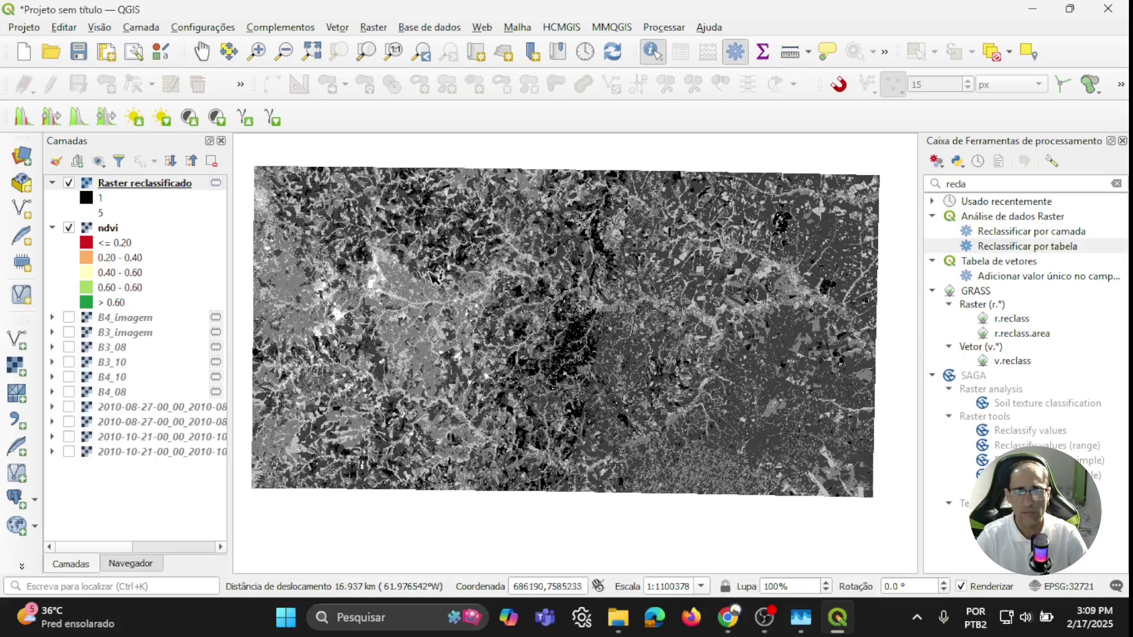
{"action": "left_click", "coordinate": [136, 183]}
{"action": "double_click", "coordinate": [136, 183]}
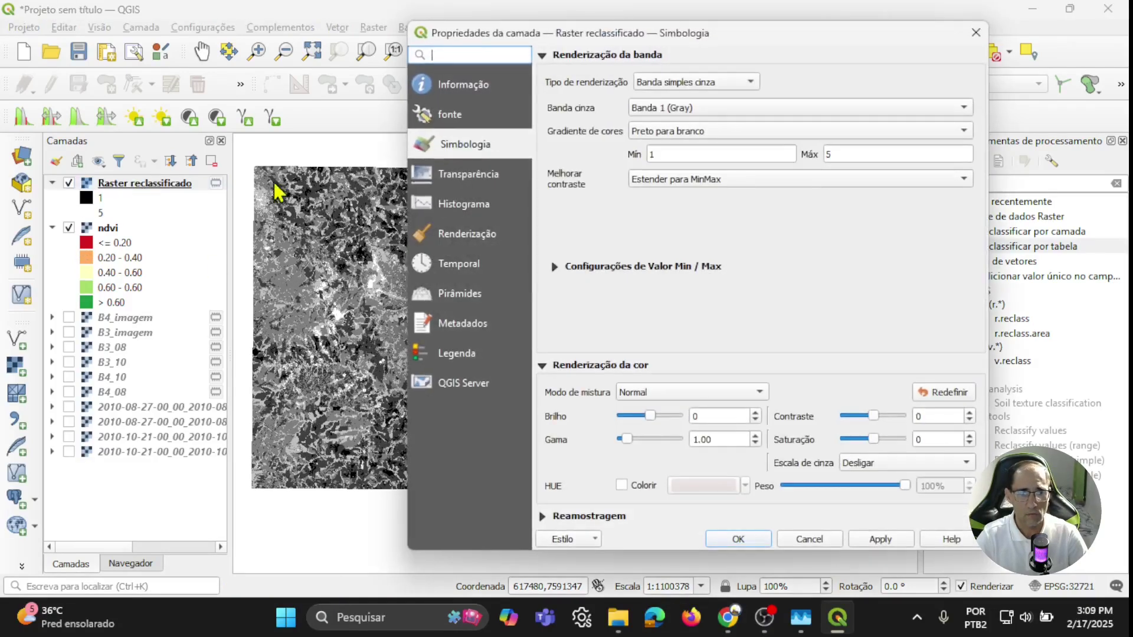
{"action": "left_click", "coordinate": [654, 82]}
{"action": "left_click", "coordinate": [687, 106]}
{"action": "left_click", "coordinate": [634, 487]}
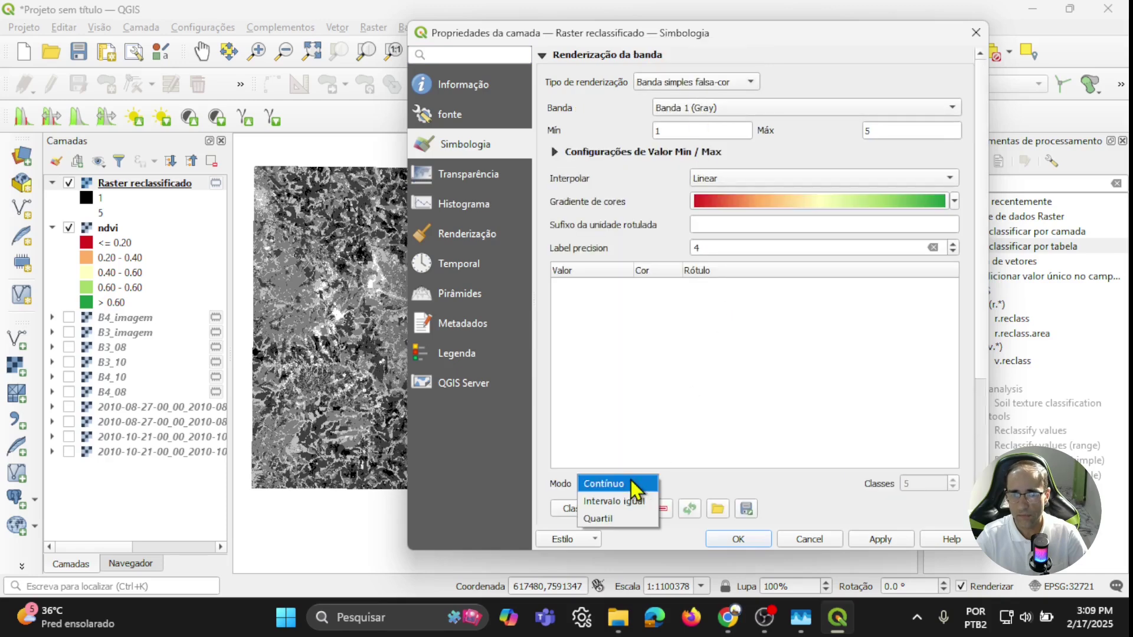
{"action": "left_click", "coordinate": [770, 180]}
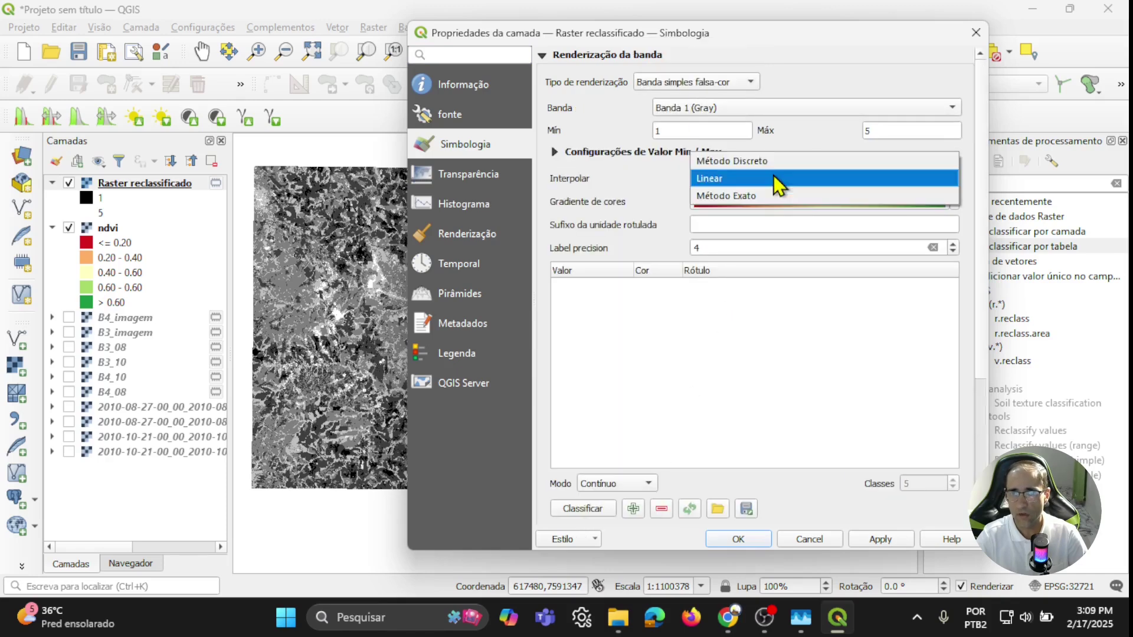
{"action": "left_click", "coordinate": [746, 198]}
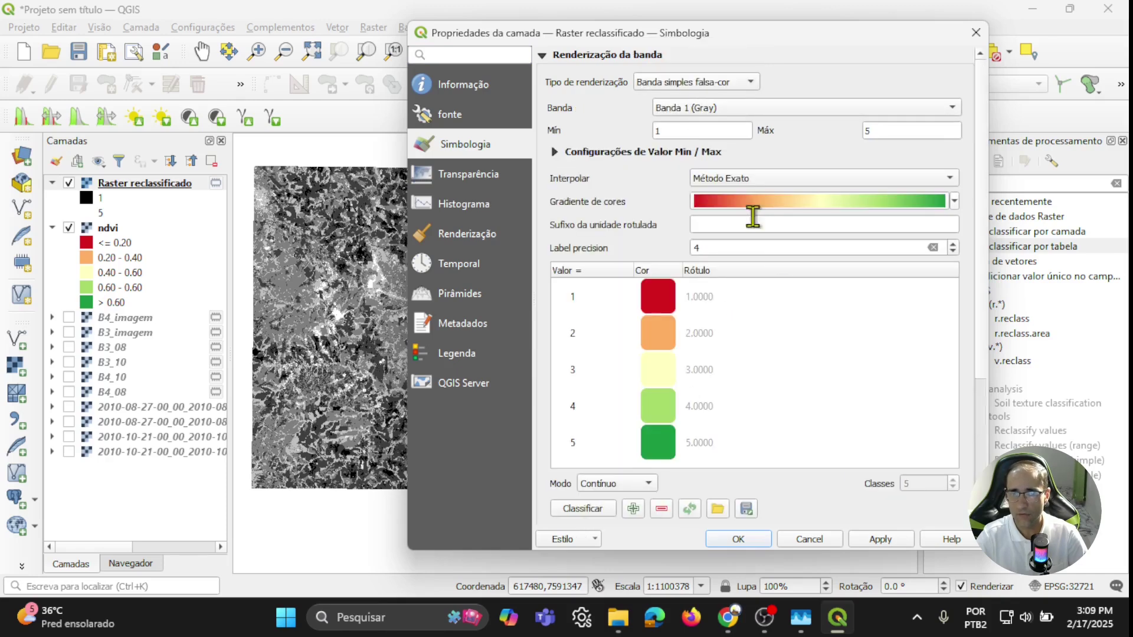
- Set the label precision of the Raster reclassificado layer to 0 and accept its symbology
{"action": "left_click", "coordinate": [952, 253]}
{"action": "left_click", "coordinate": [952, 252]}
{"action": "left_click", "coordinate": [952, 253]}
{"action": "left_click", "coordinate": [952, 253]}
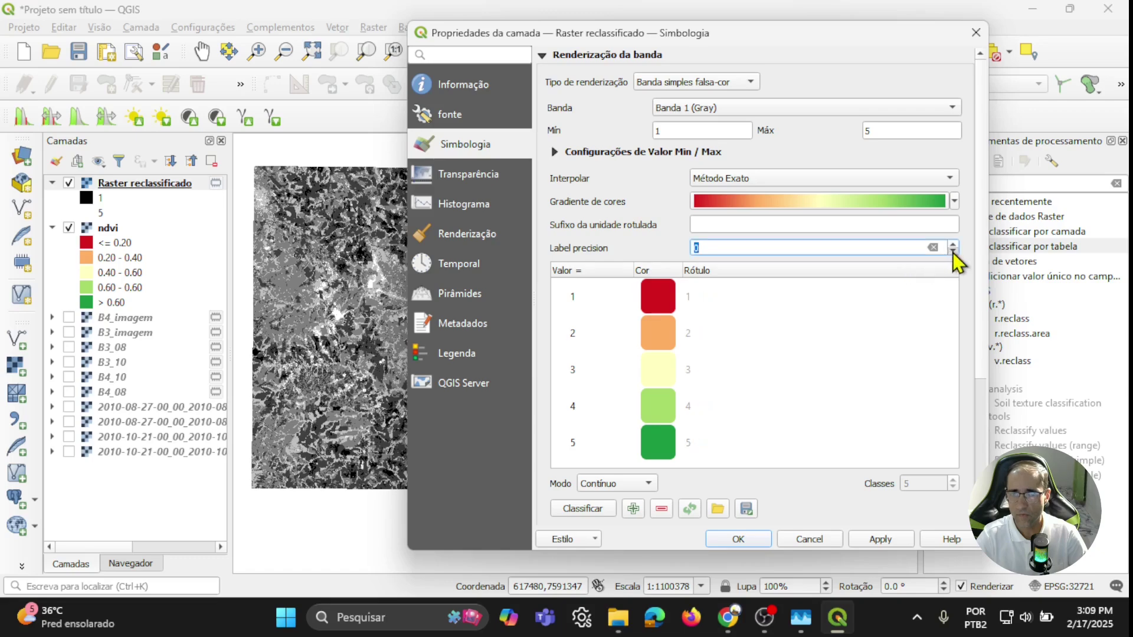
{"action": "left_click", "coordinate": [880, 538]}
{"action": "left_click", "coordinate": [751, 539]}
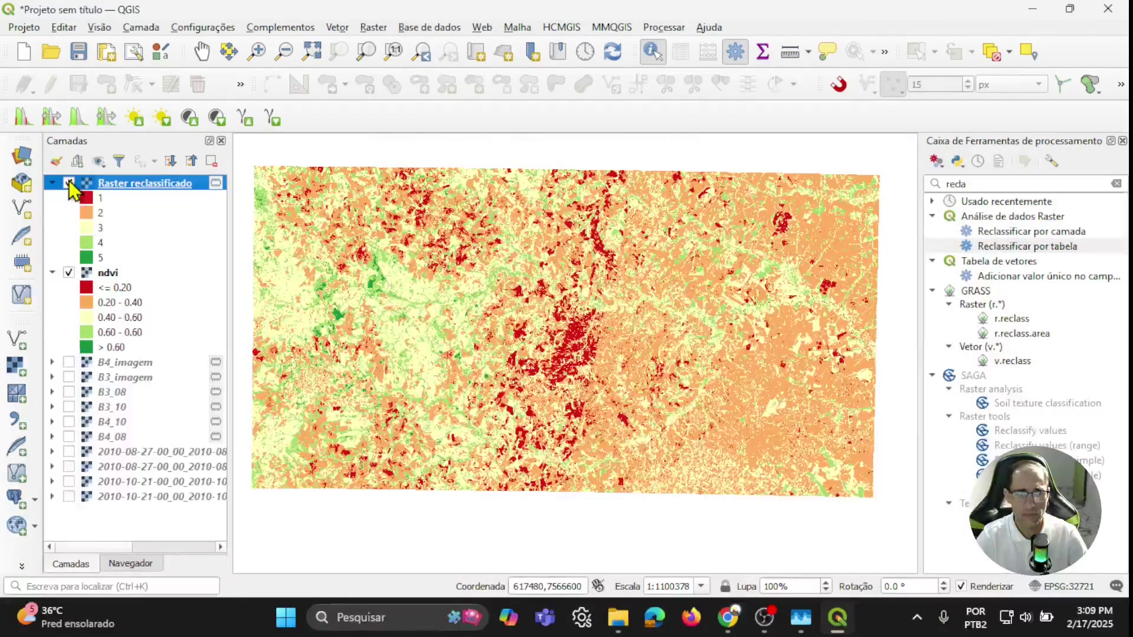
- Toggle the Raster reclassificado layer's visibility to compare its classes with the ndvi layer beneath
{"action": "left_click", "coordinate": [69, 182]}
{"action": "left_click", "coordinate": [68, 182]}
{"action": "left_click", "coordinate": [68, 182]}
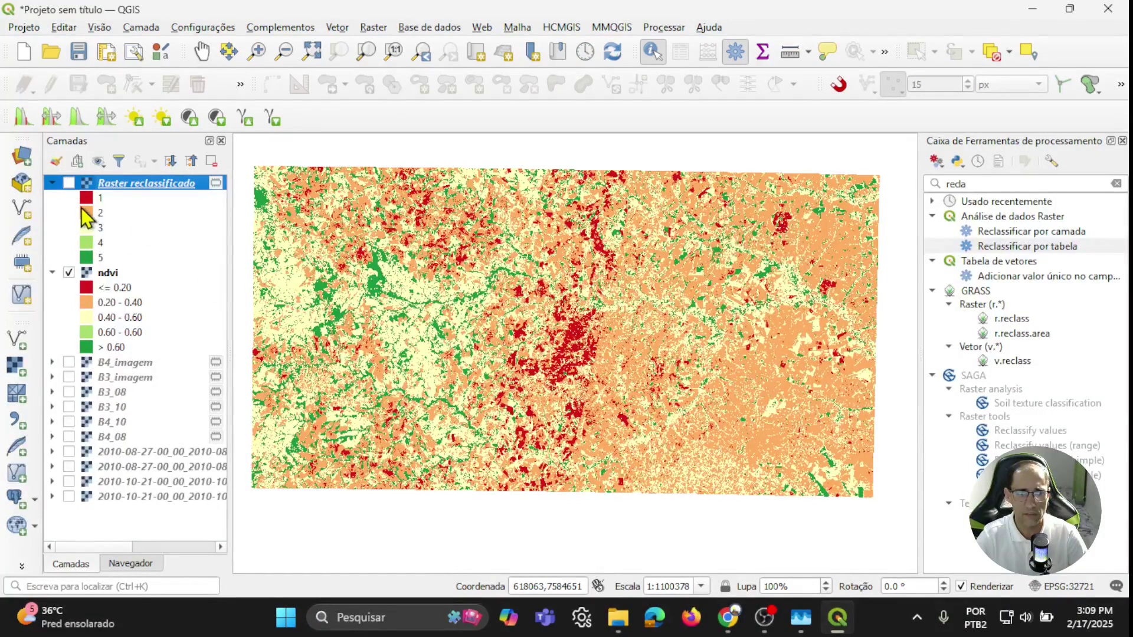
- Set the min/max precision of the ndvi layer's symbology to Real (mais lento) and apply it
{"action": "double_click", "coordinate": [104, 274]}
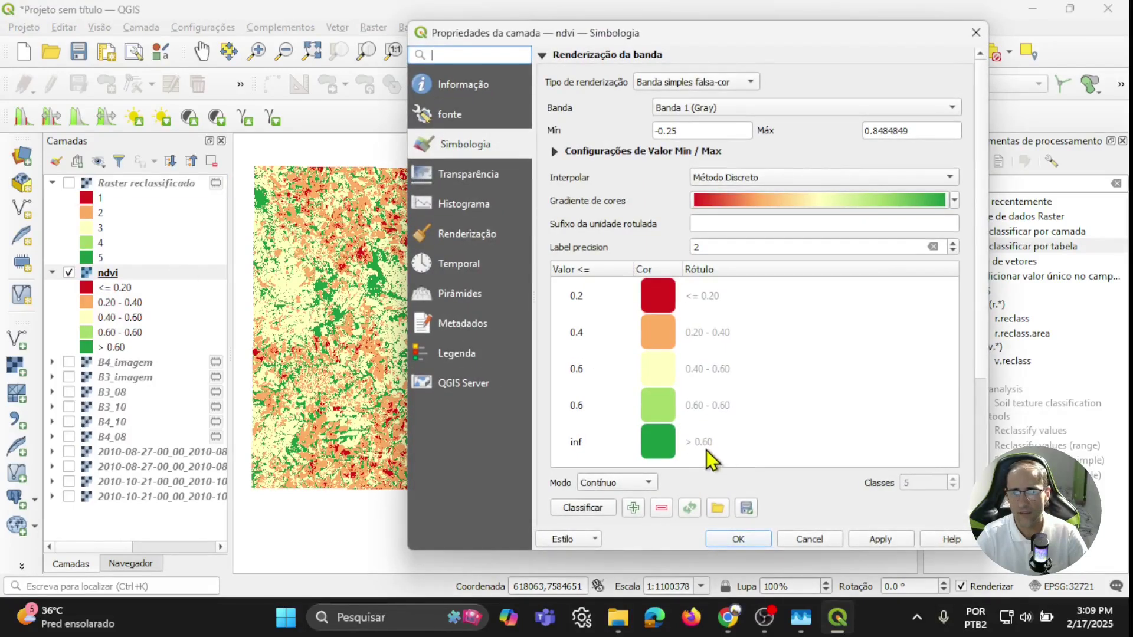
{"action": "left_click", "coordinate": [554, 151]}
{"action": "left_click", "coordinate": [862, 307]}
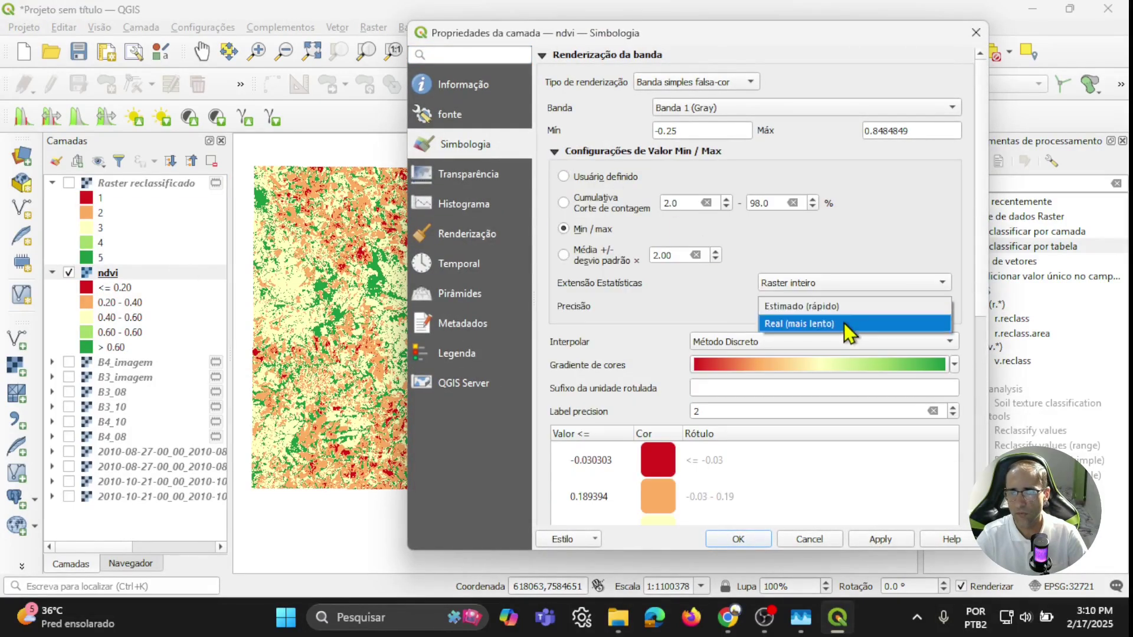
{"action": "left_click", "coordinate": [841, 325]}
{"action": "left_click", "coordinate": [871, 544]}
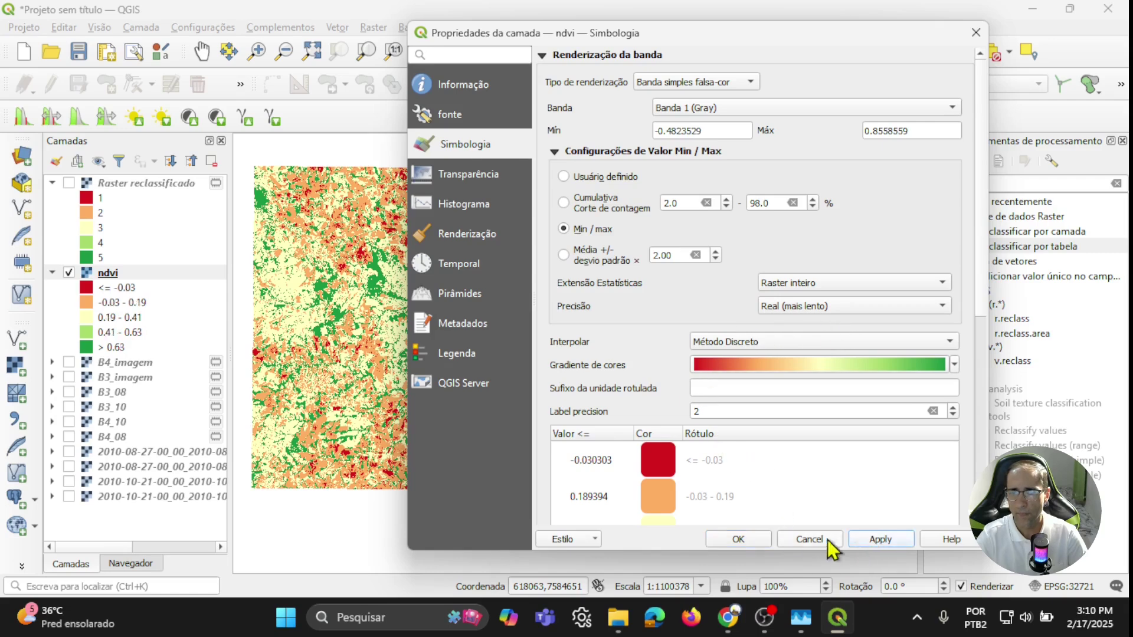
- Collapse the min/max settings and regenerate the ndvi colour classes from the current value range
{"action": "left_click", "coordinate": [555, 151]}
{"action": "left_click", "coordinate": [592, 509]}
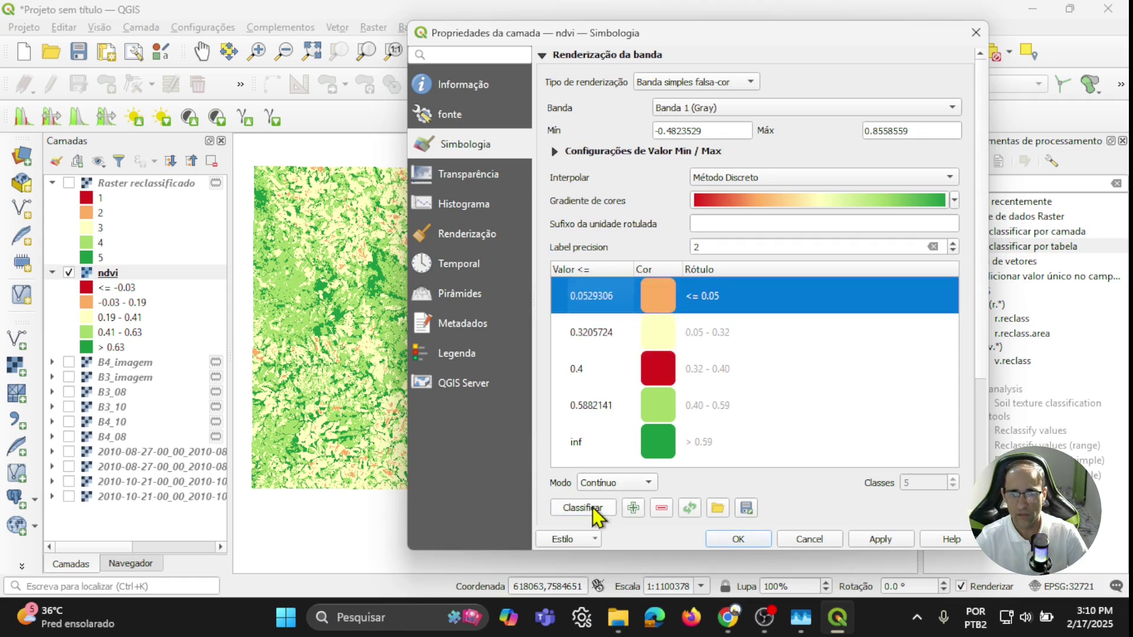
{"action": "left_click", "coordinate": [593, 509]}
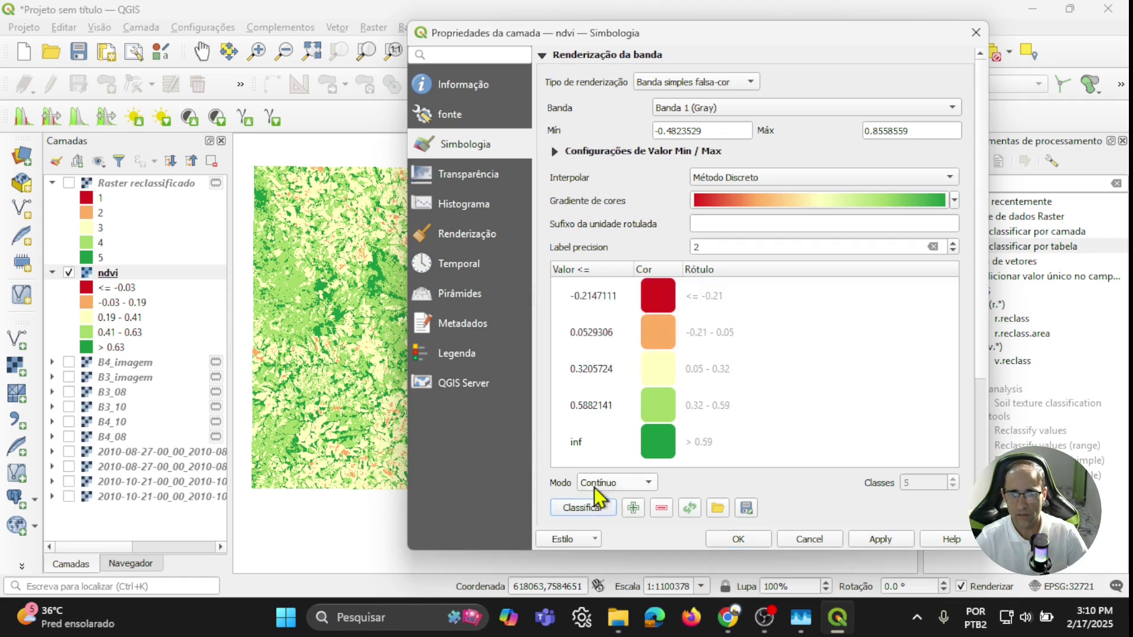
- Set the upper limits of ndvi's fourth, third and second classes to 0.8, 0.6 and 0.4
{"action": "double_click", "coordinate": [599, 406]}
{"action": "type", "text": "0.8"}
{"action": "key", "text": "Return"}
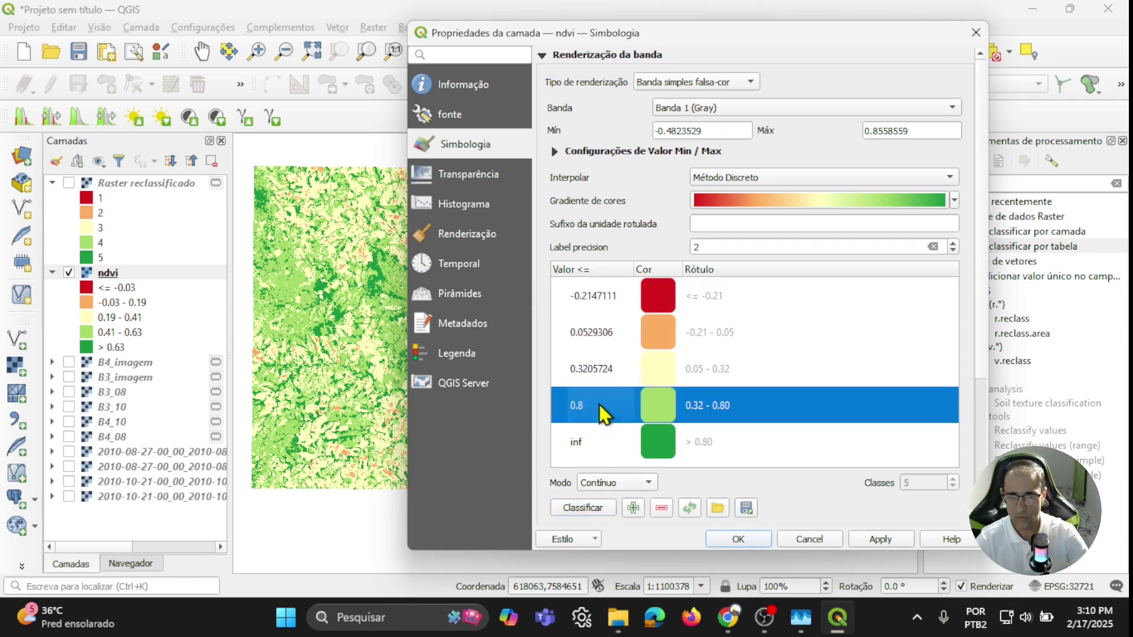
{"action": "double_click", "coordinate": [596, 369]}
{"action": "type", "text": "0.6"}
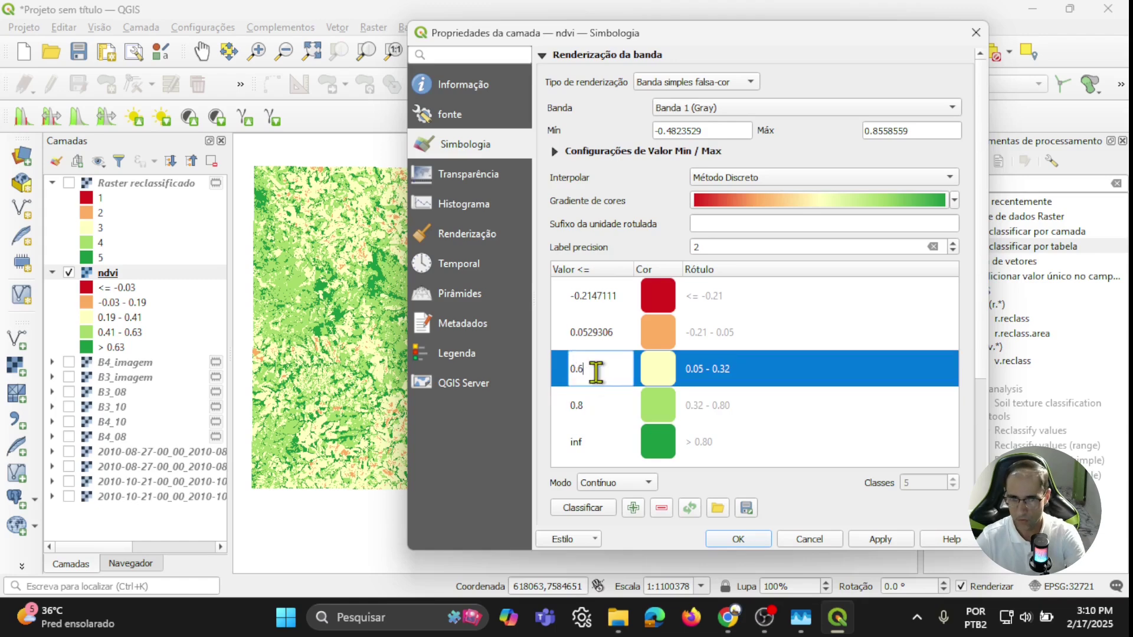
{"action": "double_click", "coordinate": [599, 332]}
{"action": "type", "text": "0.4"}
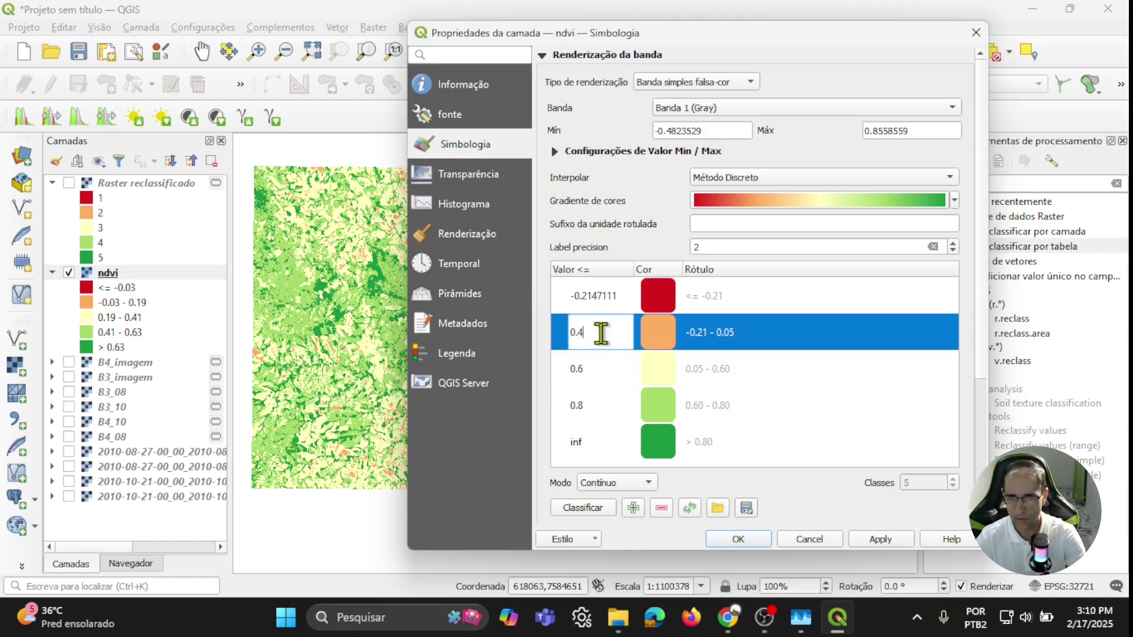
{"action": "key", "text": "Return"}
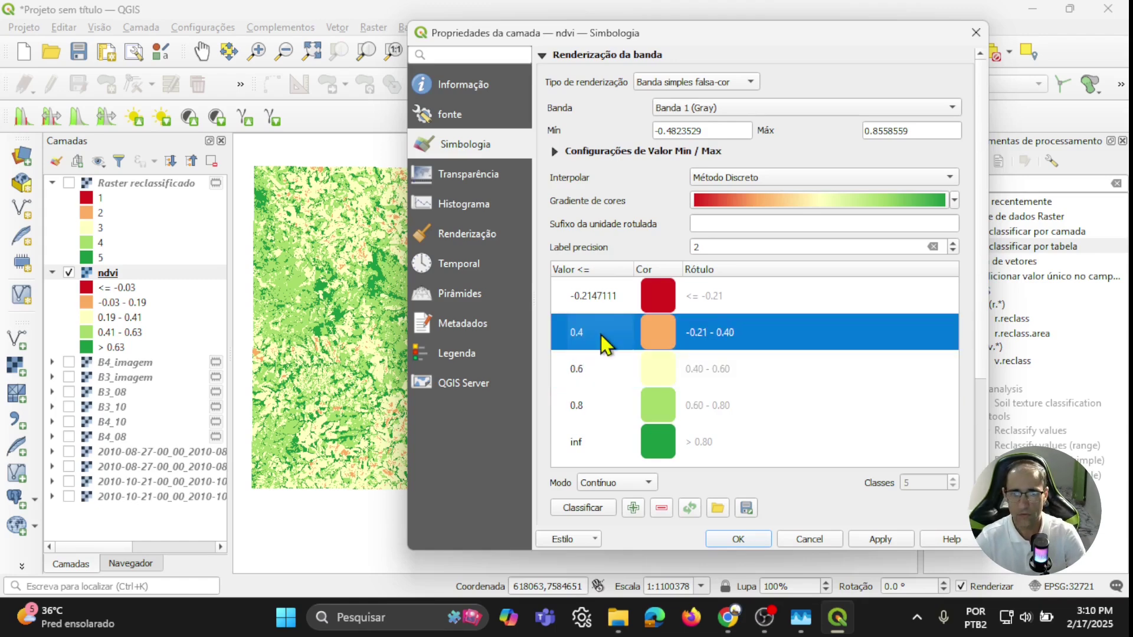
- Set the upper limit of ndvi's first class to 0.2 and accept the layer's symbology
{"action": "double_click", "coordinate": [619, 296]}
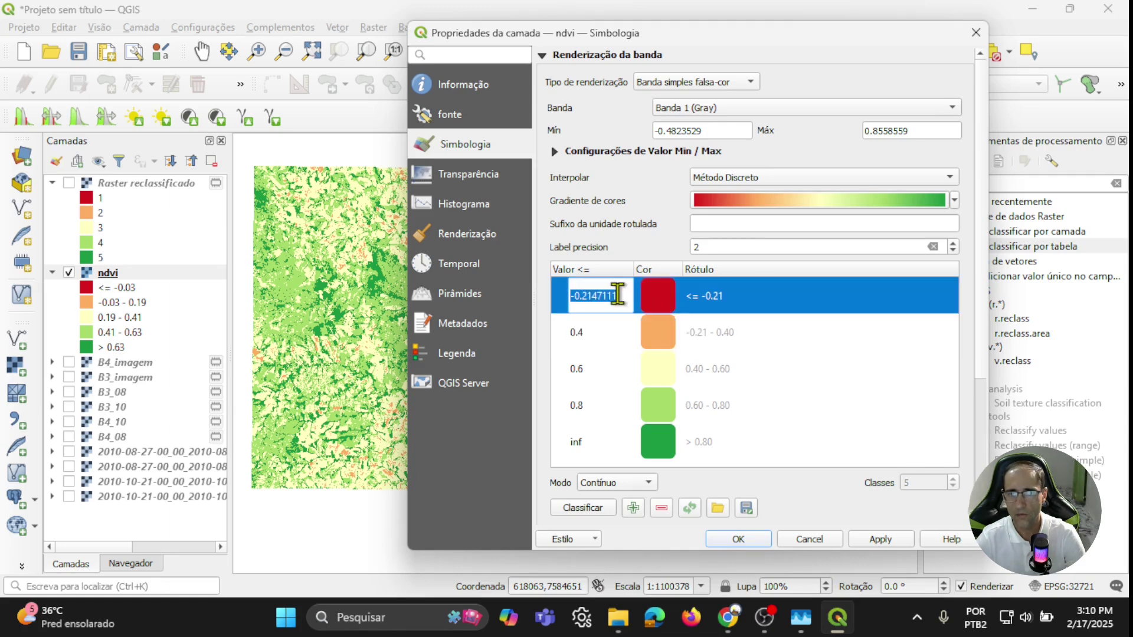
{"action": "type", "text": "0."}
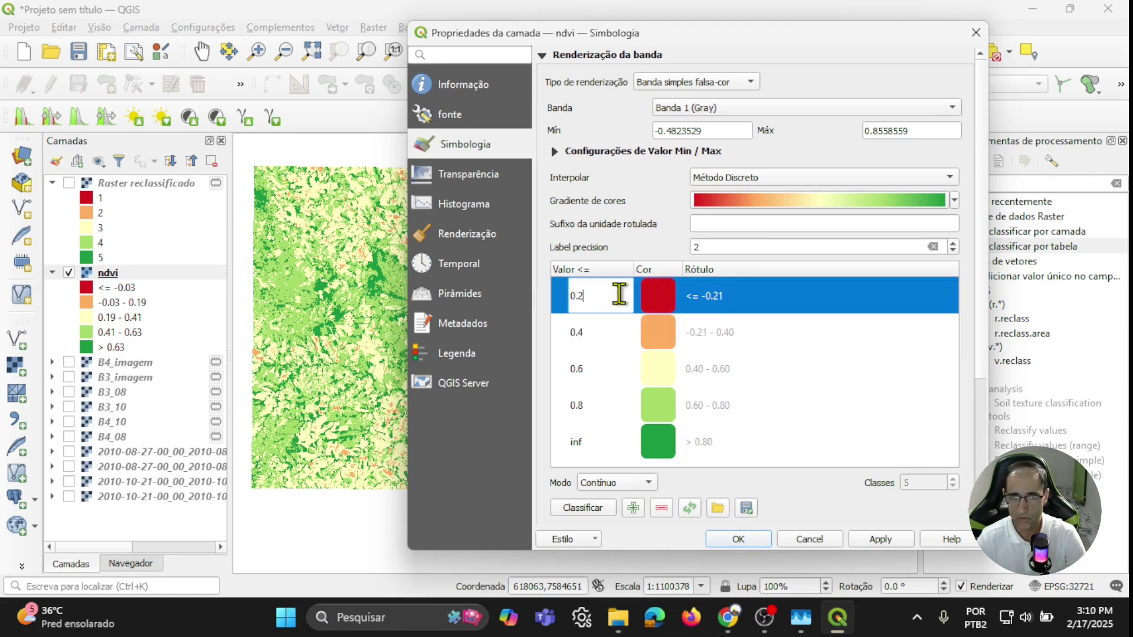
{"action": "type", "text": "2"}
{"action": "key", "text": "Return"}
{"action": "left_click", "coordinate": [880, 539]}
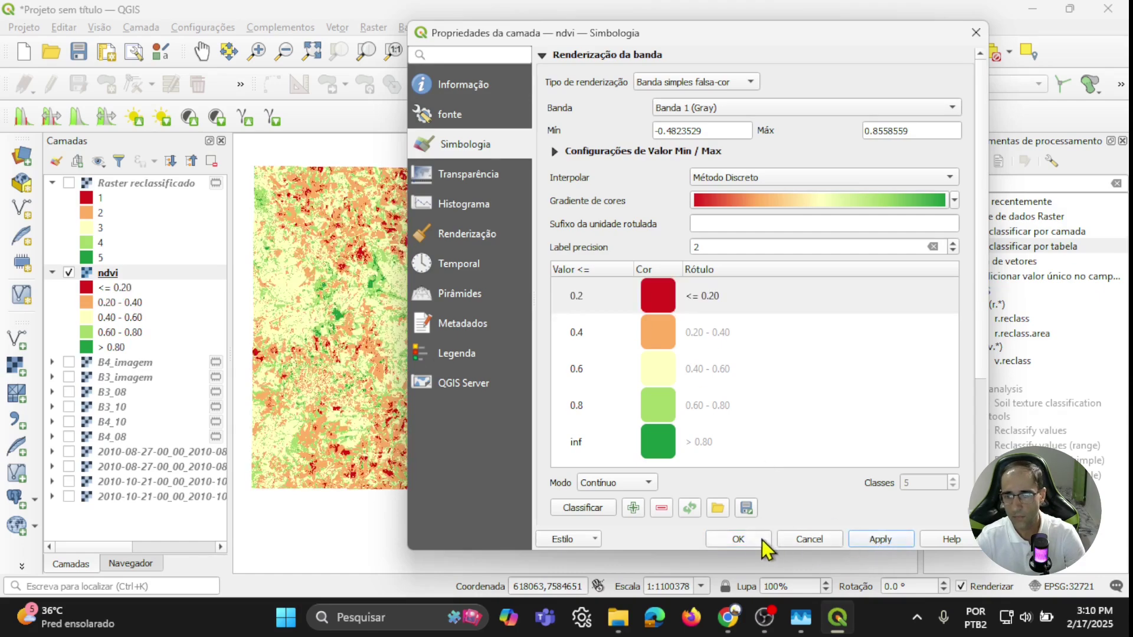
{"action": "left_click", "coordinate": [766, 546]}
- Show the Raster reclassificado layer again and compare its map and legend with those of ndvi
{"action": "left_click", "coordinate": [69, 183]}
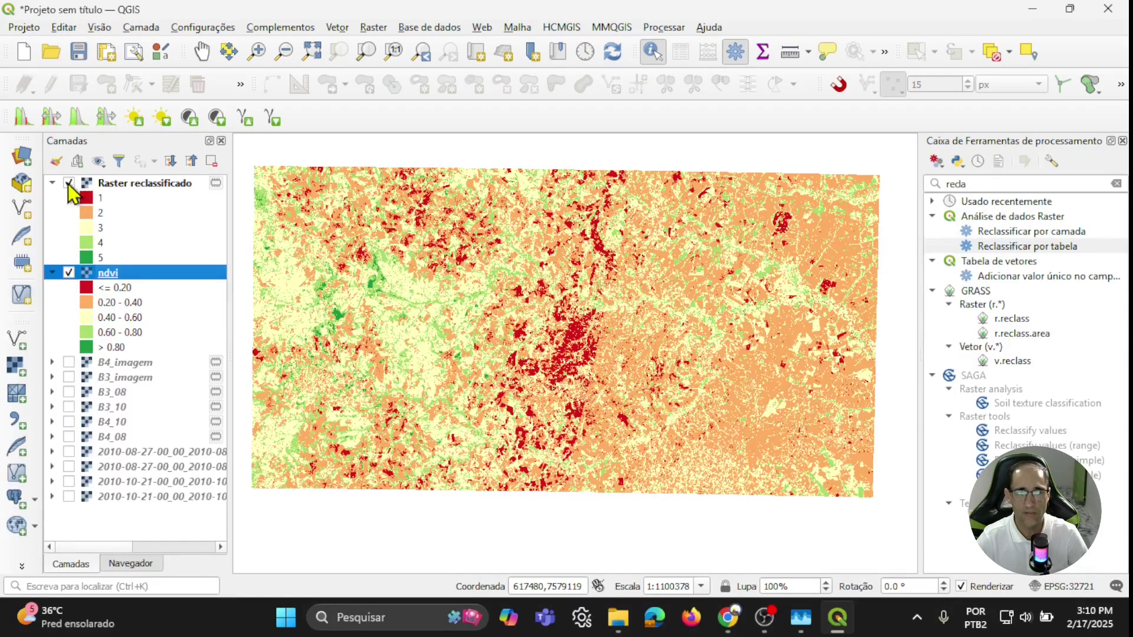
{"action": "left_click", "coordinate": [69, 183]}
{"action": "left_click", "coordinate": [68, 183]}
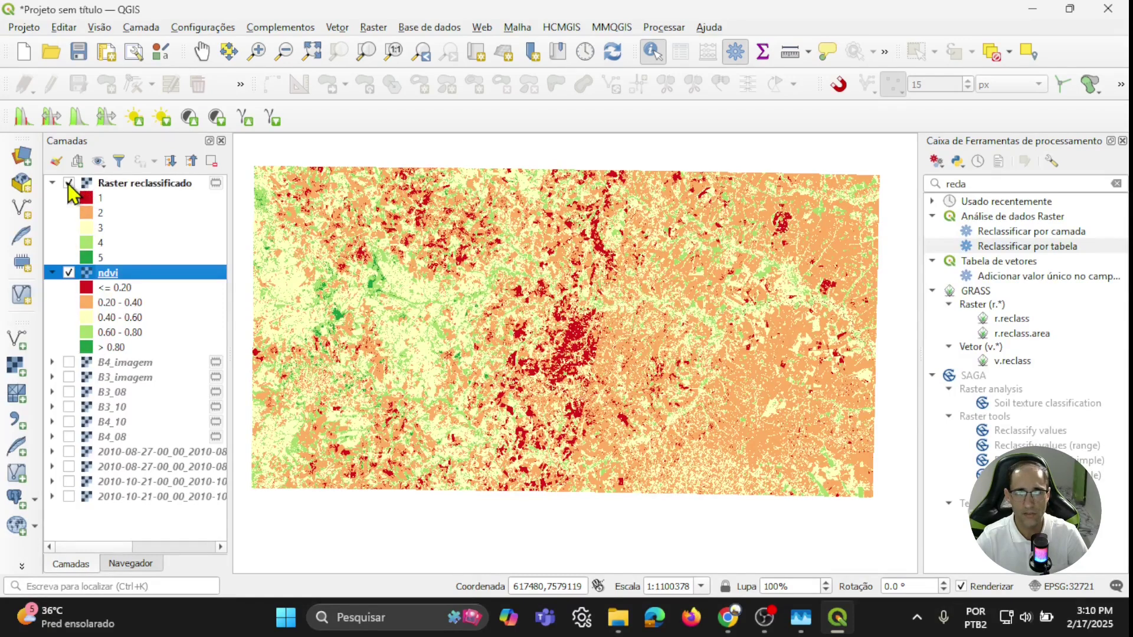
{"action": "left_click", "coordinate": [53, 273]}
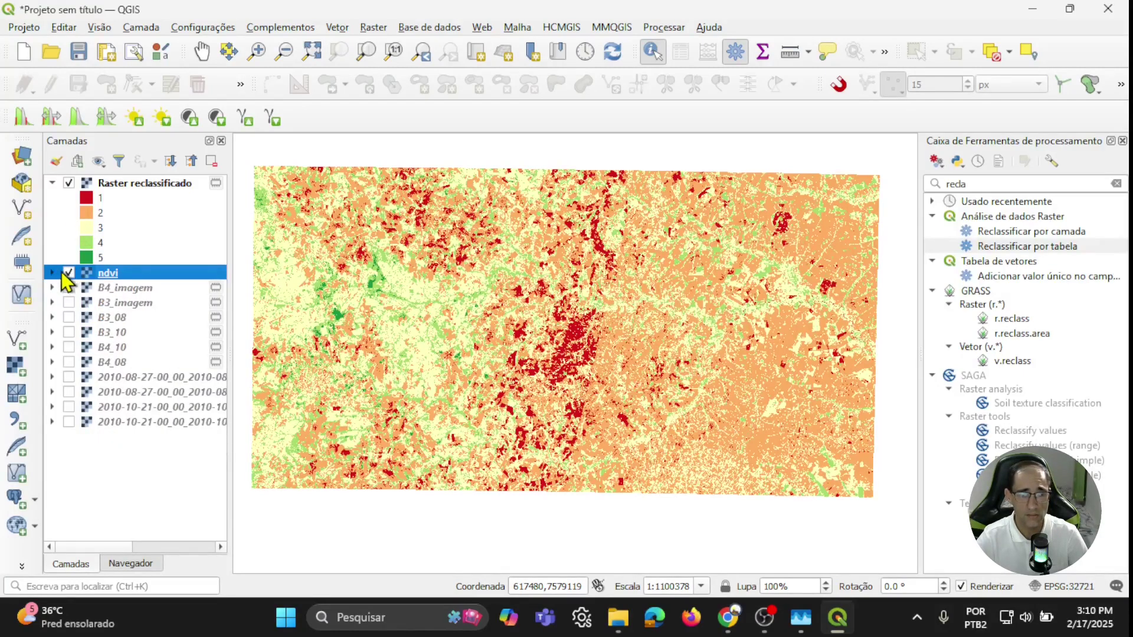
{"action": "left_click", "coordinate": [52, 273]}
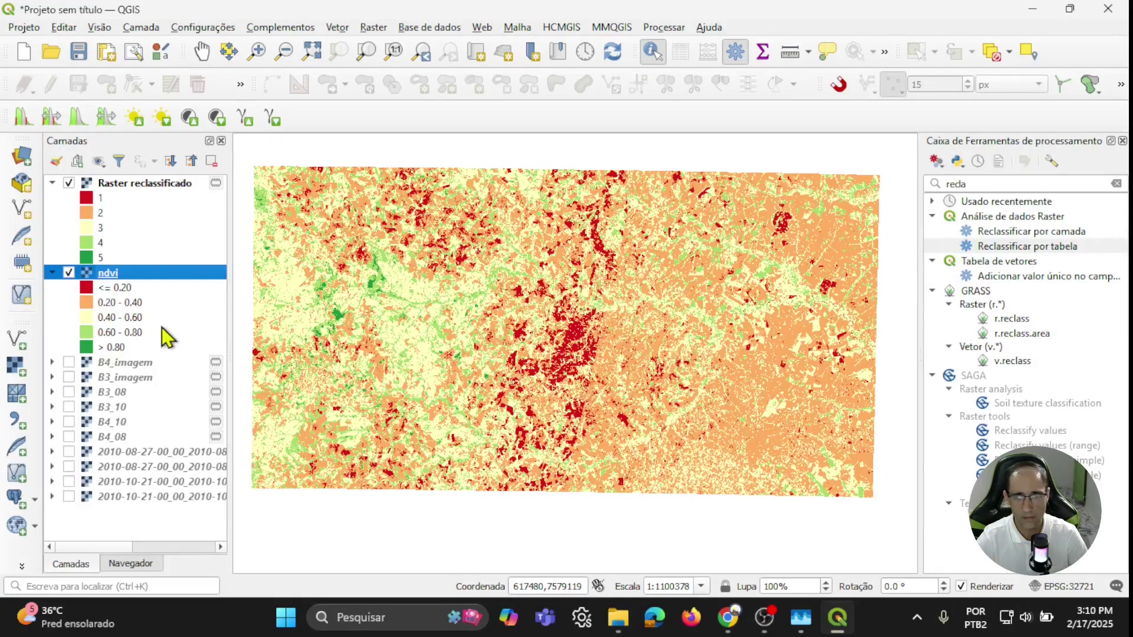
- Search the processing tools for r.repor and open the GRASS r.report algorithm
{"action": "left_click", "coordinate": [979, 184]}
{"action": "double_click", "coordinate": [979, 184]}
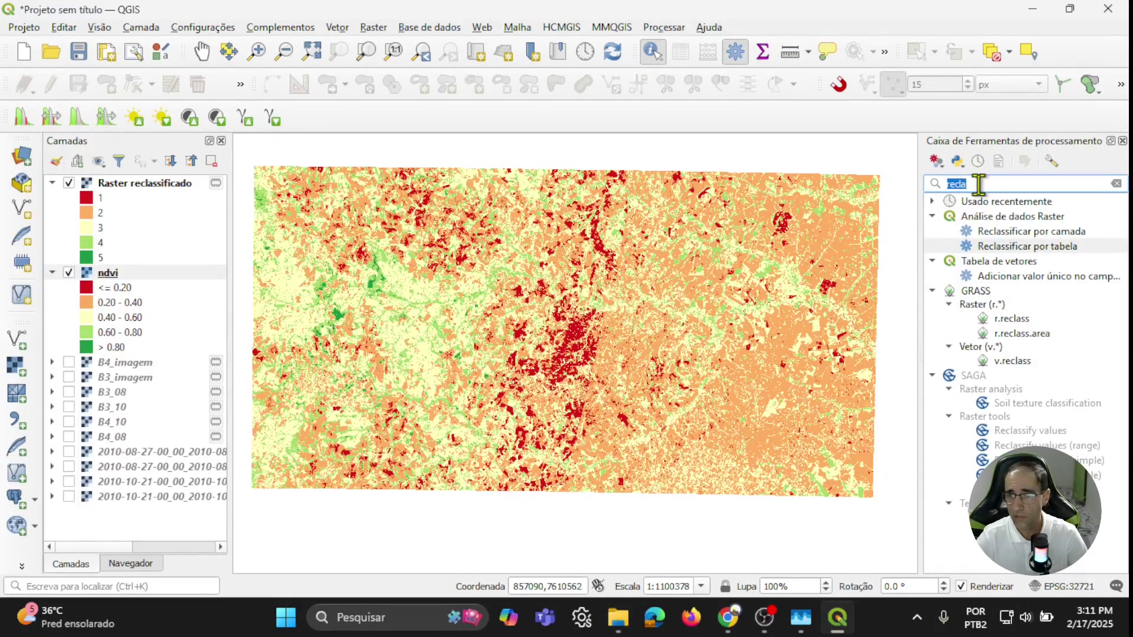
{"action": "left_click_drag", "start_coordinate": [947, 185], "coordinate": [976, 224]}
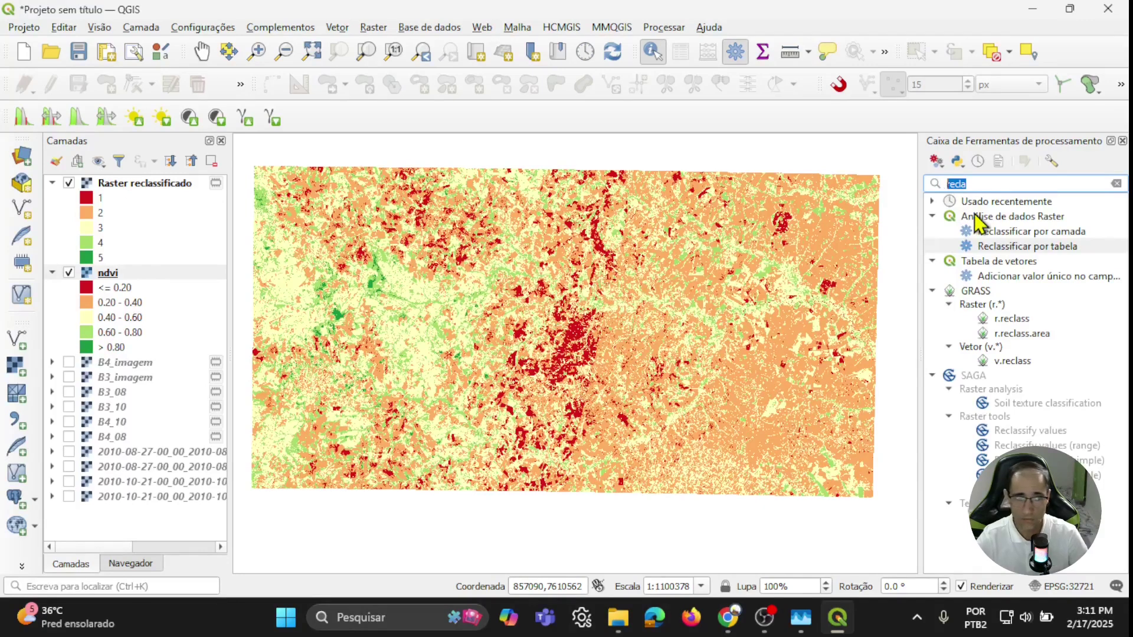
{"action": "type", "text": "r."}
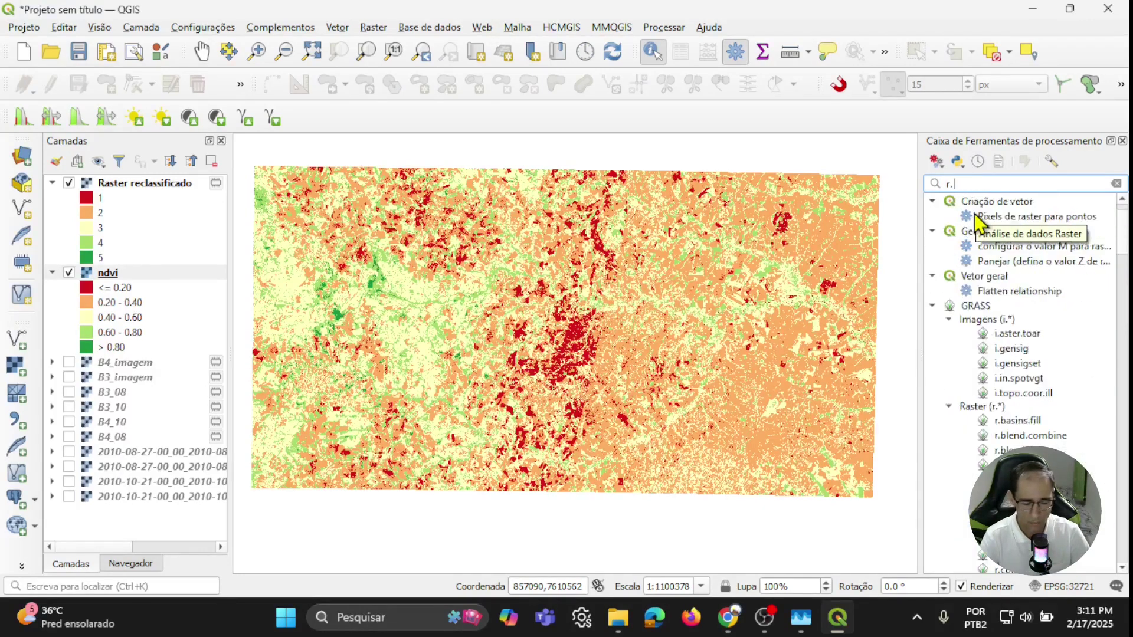
{"action": "type", "text": "repor"}
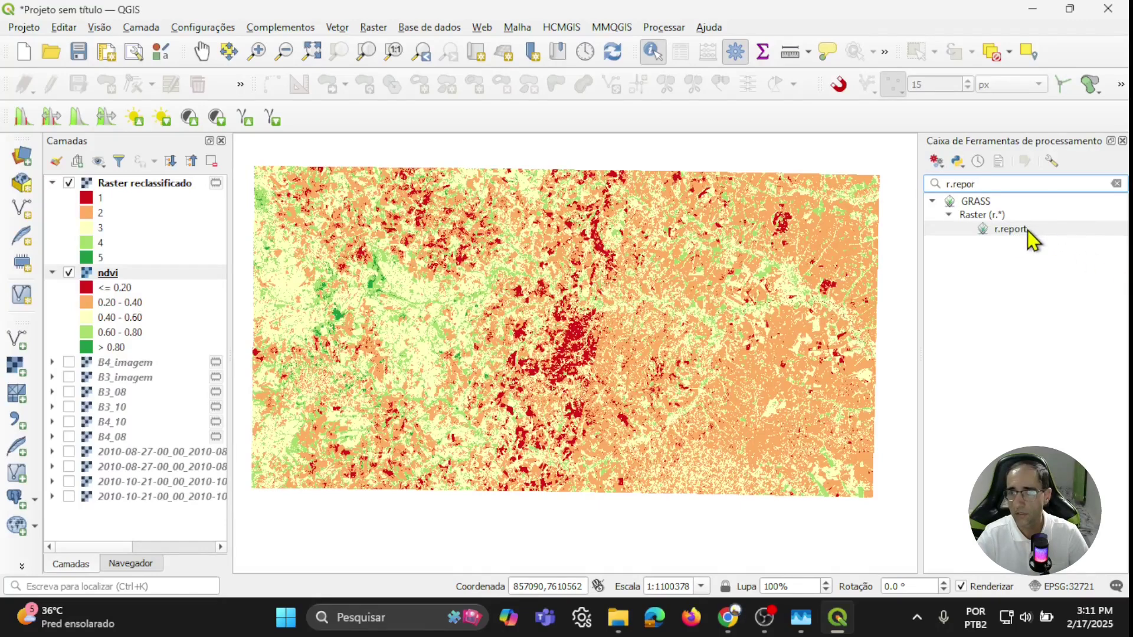
{"action": "left_click", "coordinate": [1015, 233]}
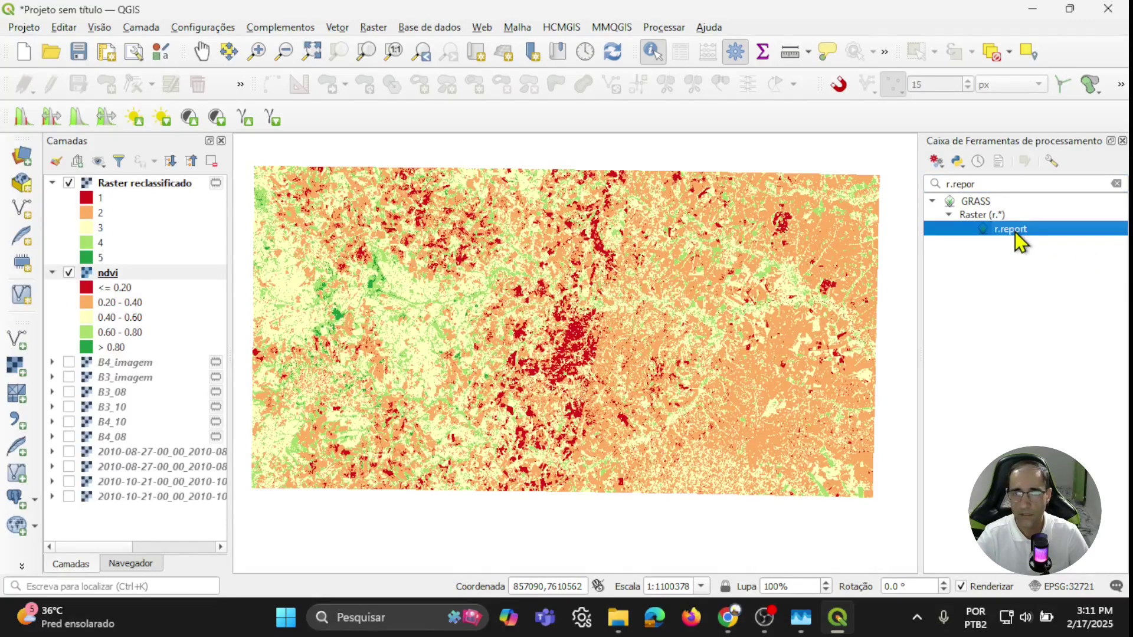
{"action": "double_click", "coordinate": [1015, 232]}
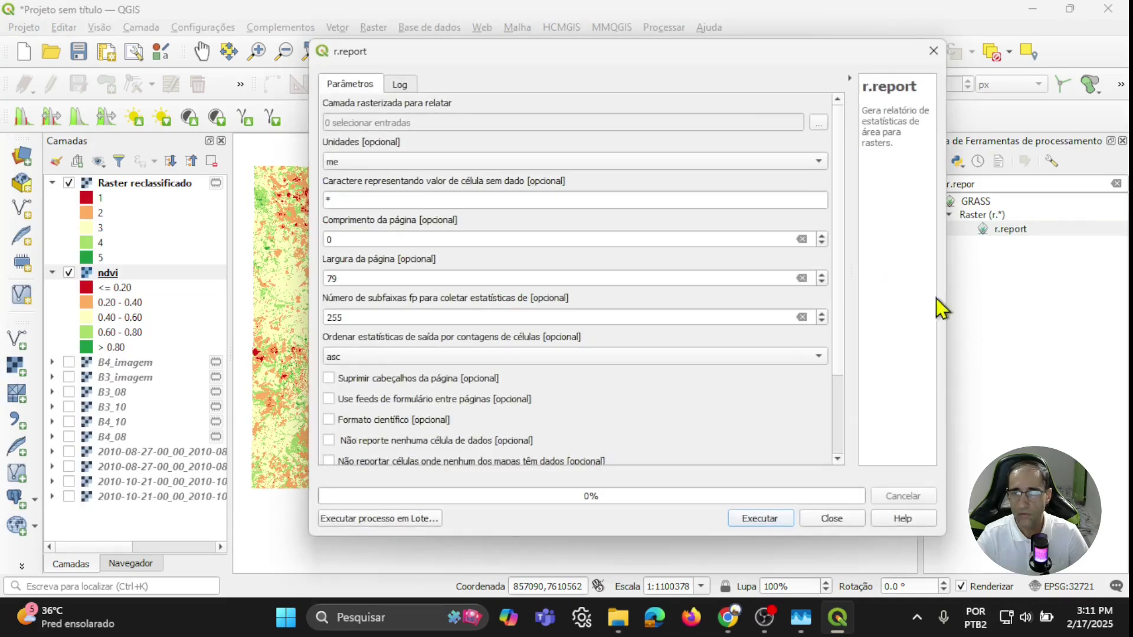
- Choose Raster reclassificado as the raster layer to report on and set the units to h
{"action": "left_click_drag", "start_coordinate": [695, 55], "coordinate": [715, 59]}
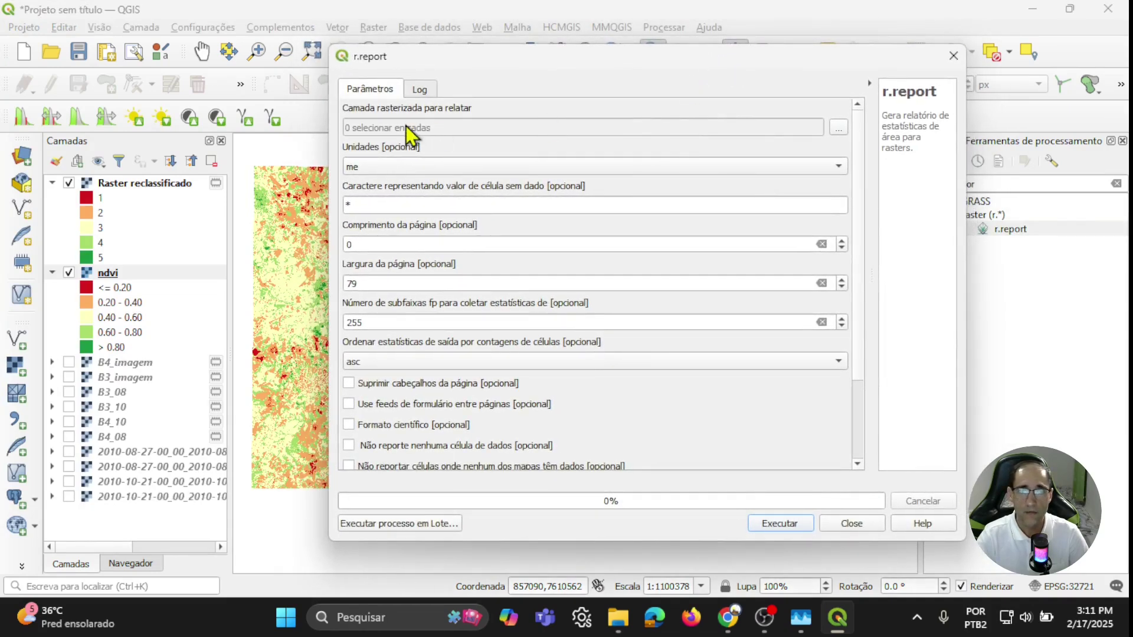
{"action": "left_click", "coordinate": [844, 130]}
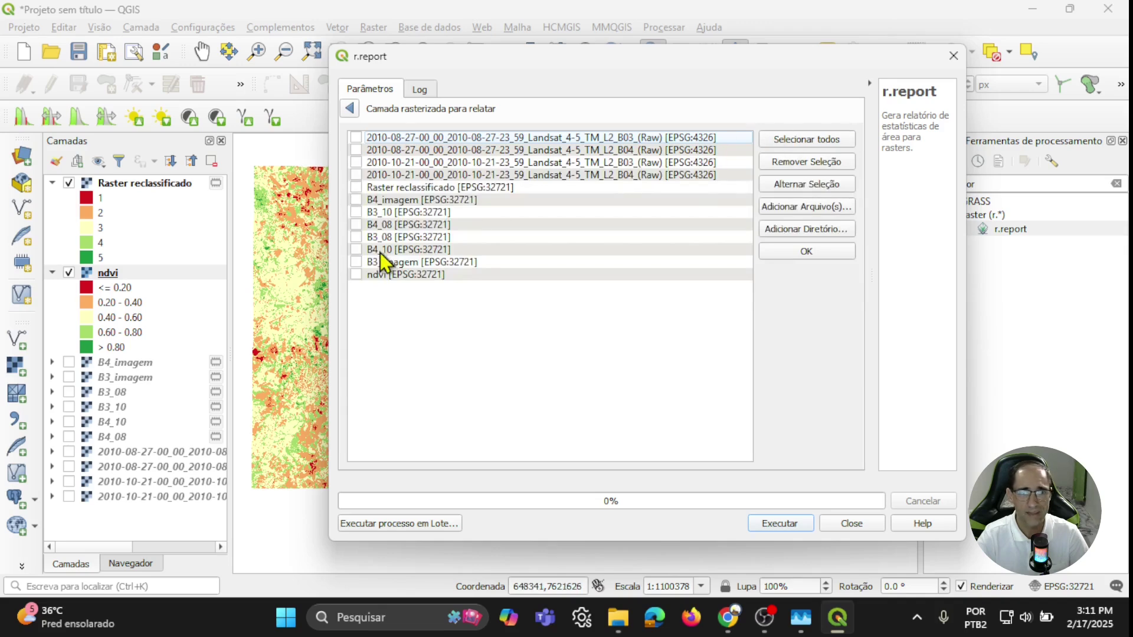
{"action": "left_click", "coordinate": [356, 187]}
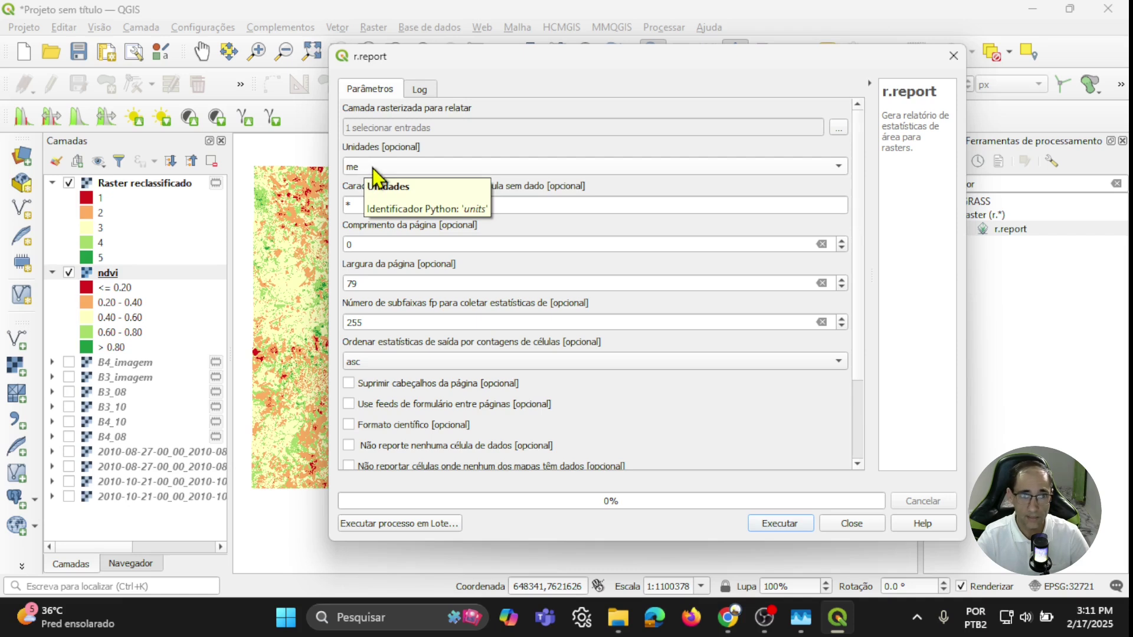
{"action": "left_click", "coordinate": [372, 168]}
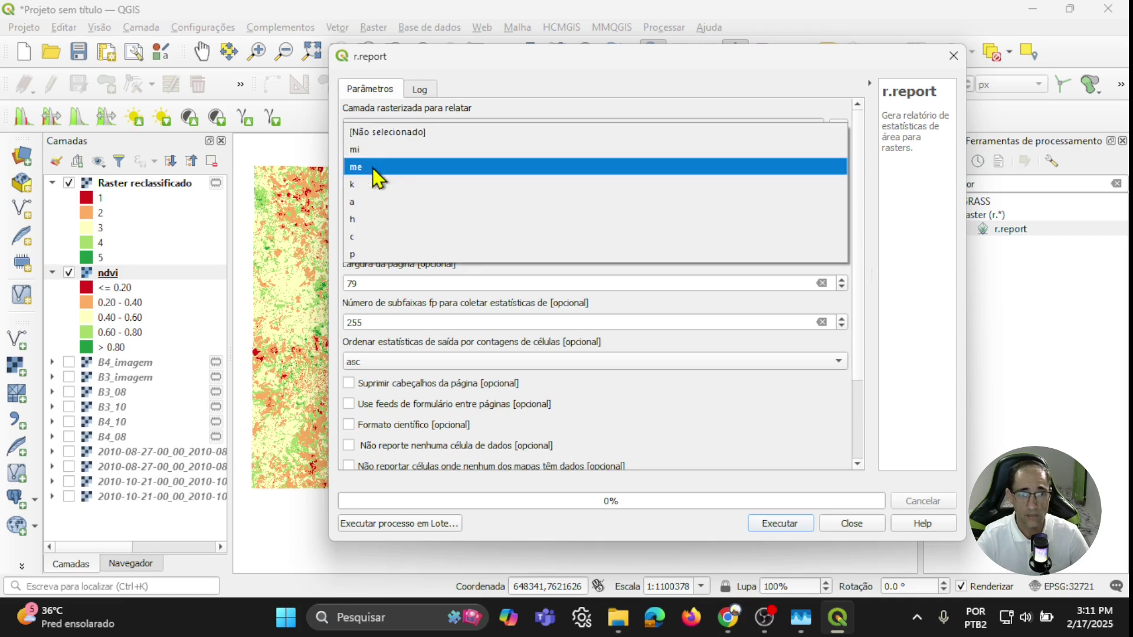
{"action": "left_click", "coordinate": [365, 224]}
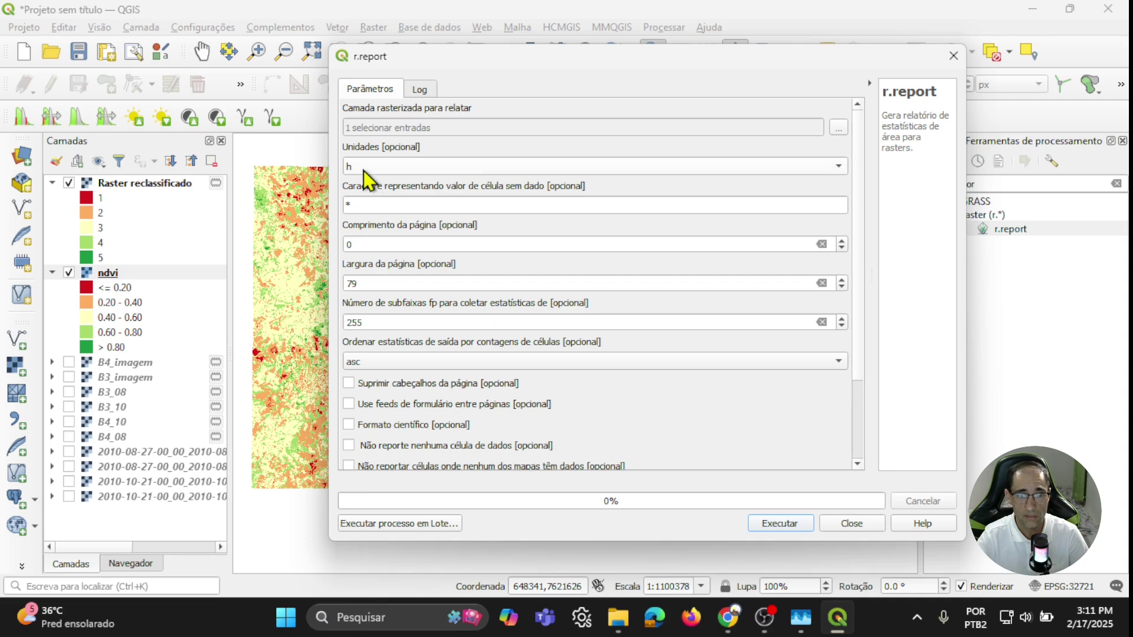
- Save the report output as area_ndvi.txt in the Downloads folder, run r.report and close its dialog
{"action": "left_click_drag", "start_coordinate": [859, 338], "coordinate": [859, 423]}
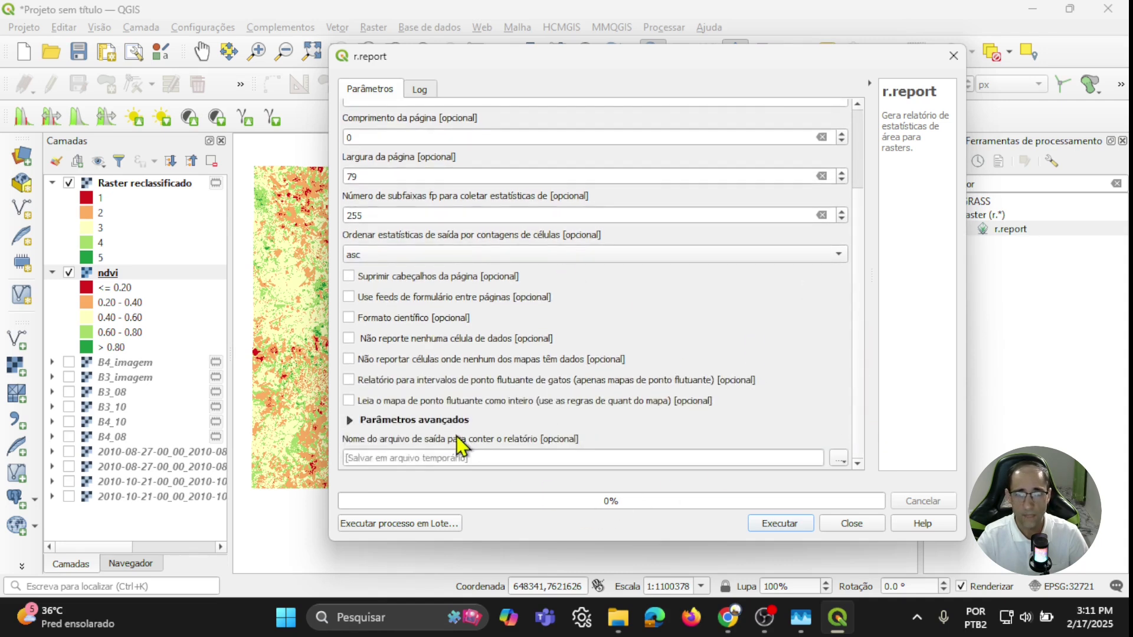
{"action": "left_click", "coordinate": [839, 458]}
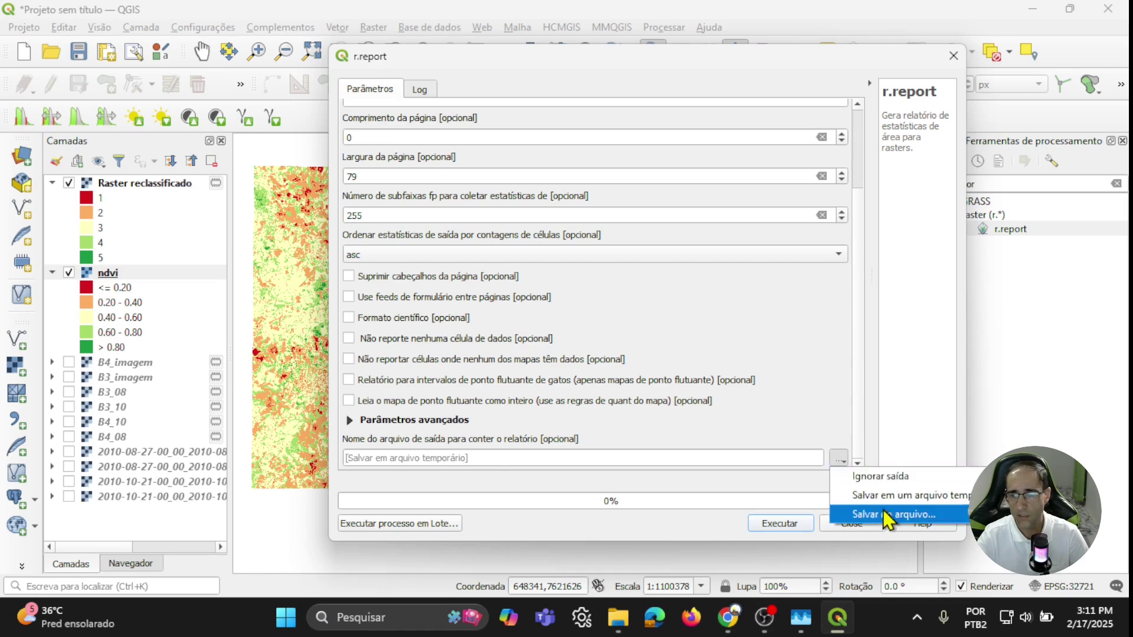
{"action": "left_click", "coordinate": [879, 516]}
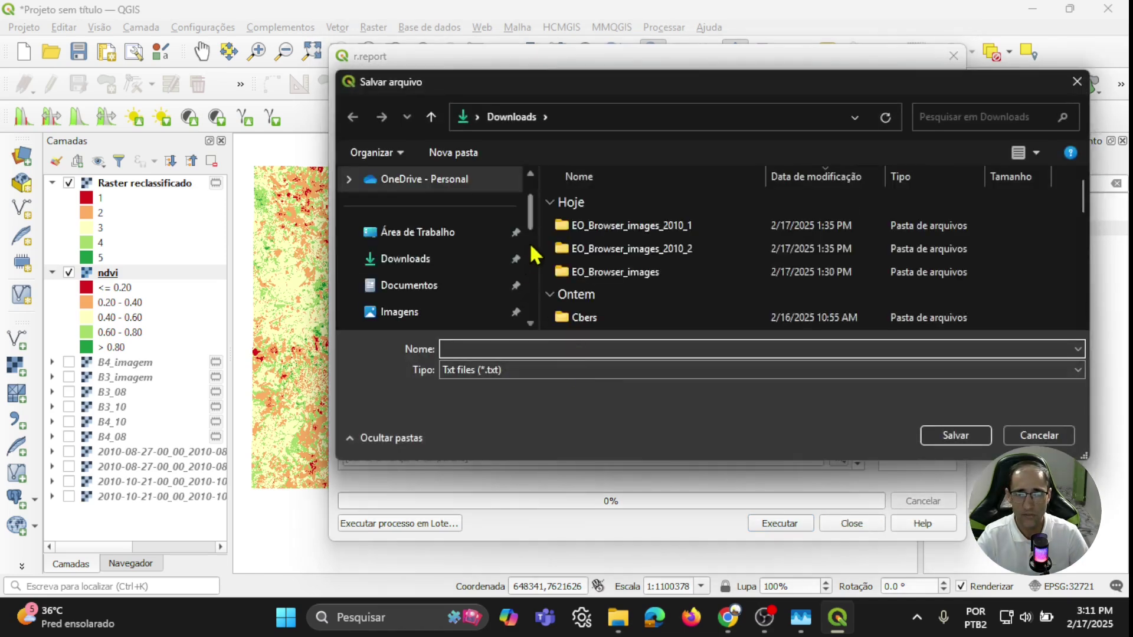
{"action": "left_click", "coordinate": [464, 348]}
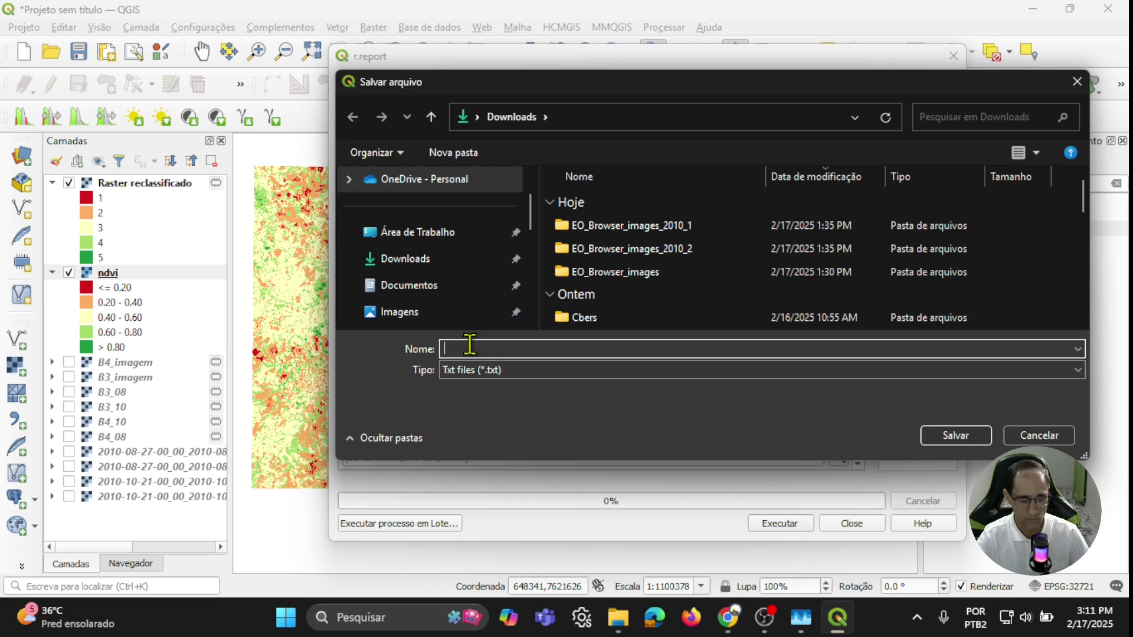
{"action": "type", "text": "area_"}
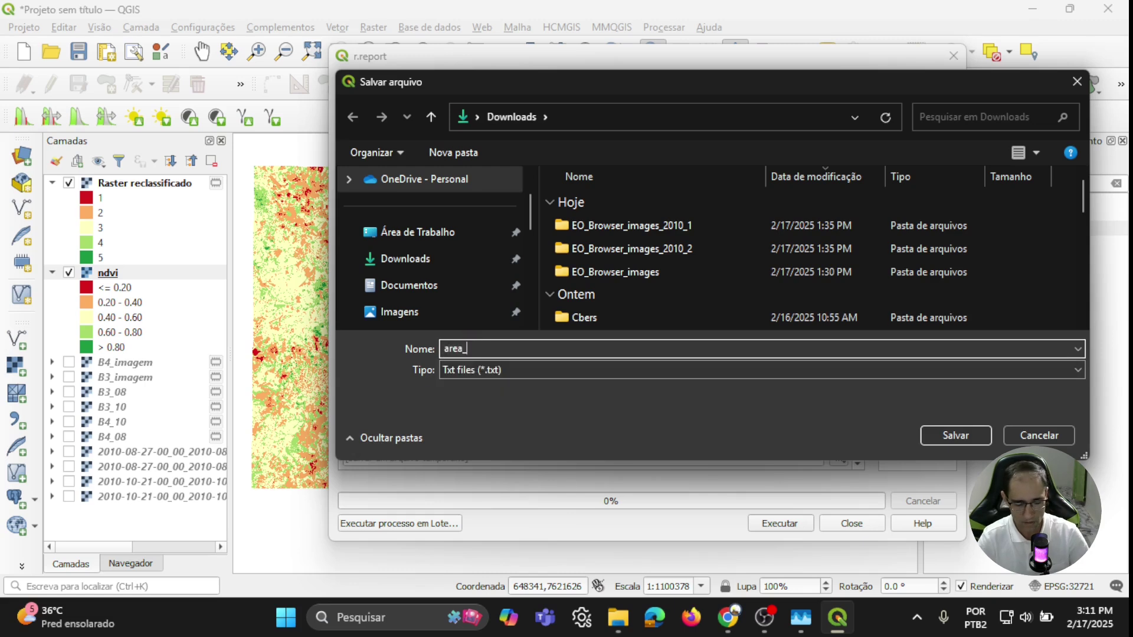
{"action": "type", "text": "ndvi"}
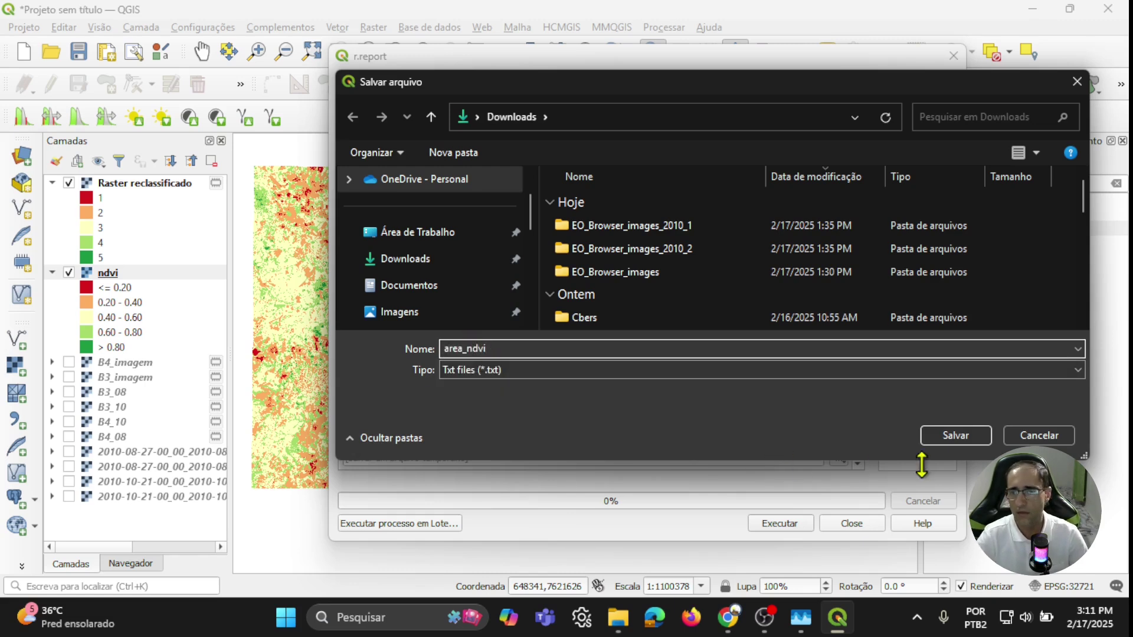
{"action": "left_click", "coordinate": [955, 437]}
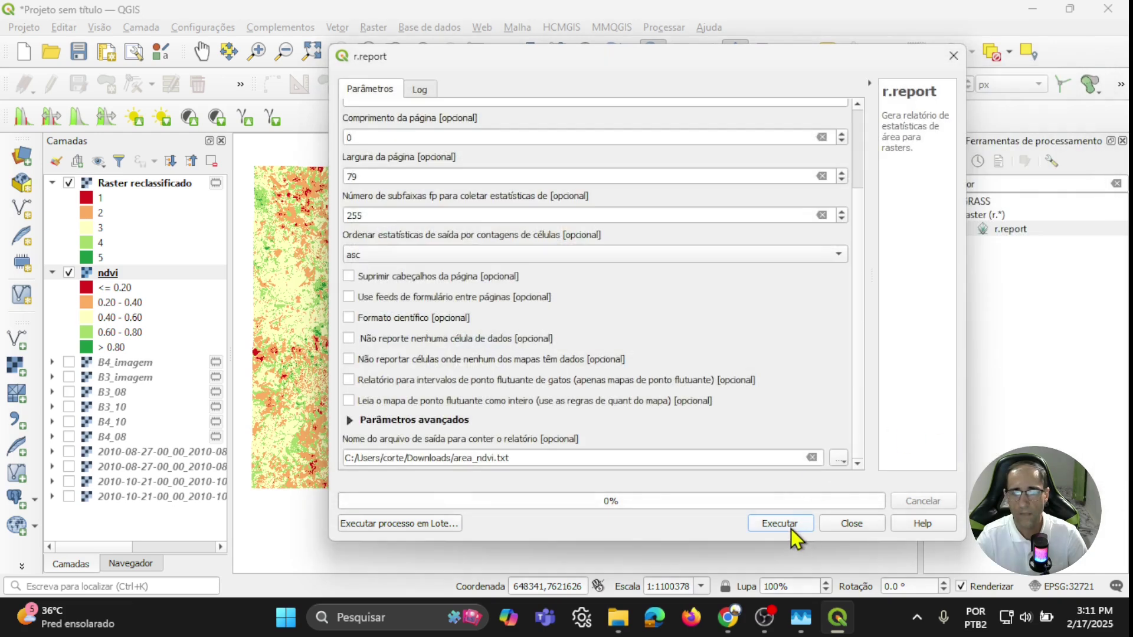
{"action": "left_click", "coordinate": [791, 527]}
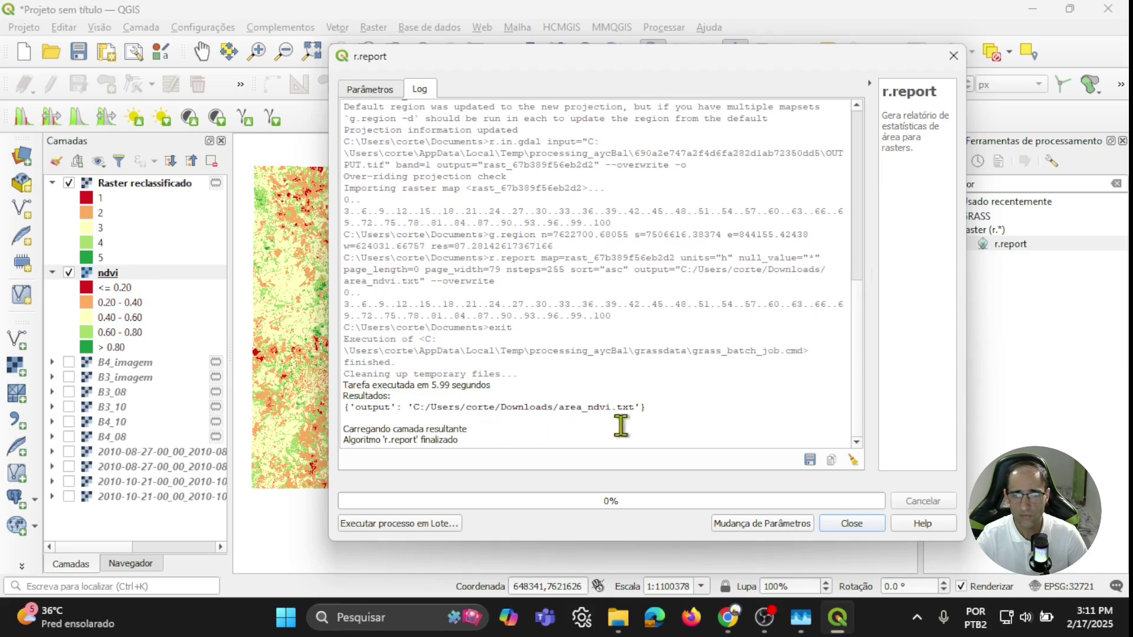
{"action": "left_click", "coordinate": [849, 524]}
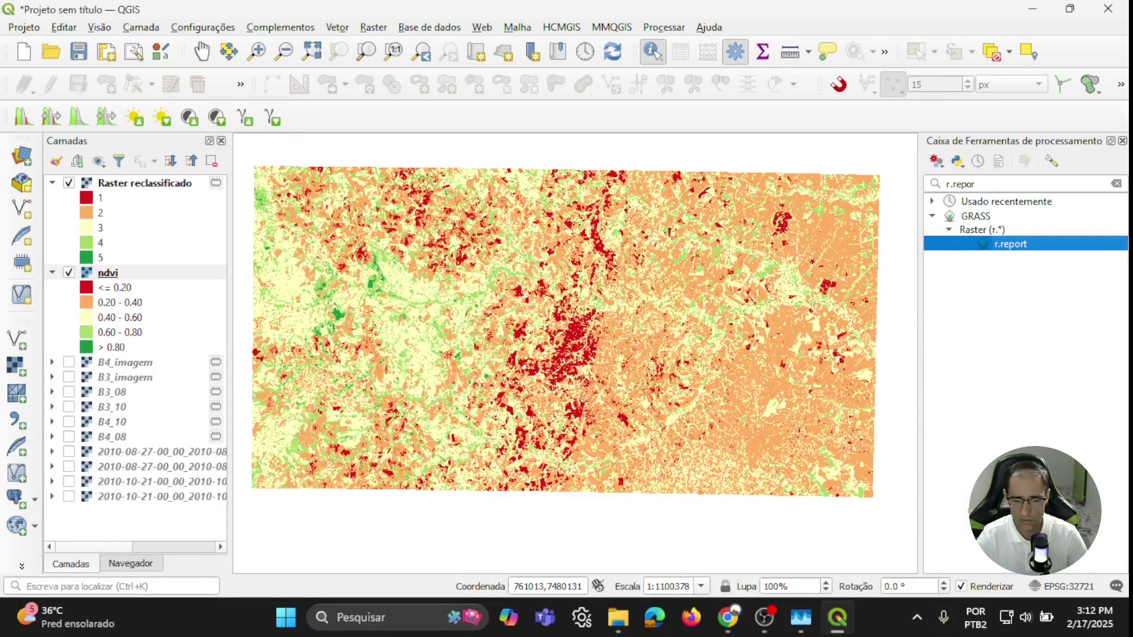
- Open area_ndvi.txt from the Downloads folder in Notepad and examine the hectares reported for each class beside the layer legend
{"action": "key", "text": "super+e"}
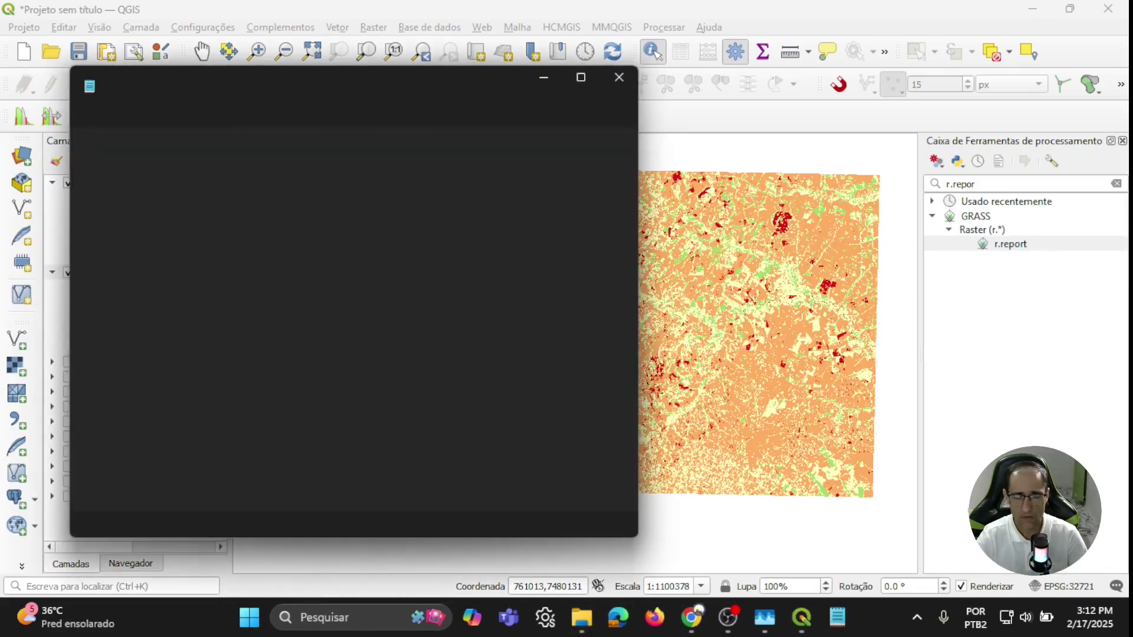
{"action": "left_click", "coordinate": [266, 87]}
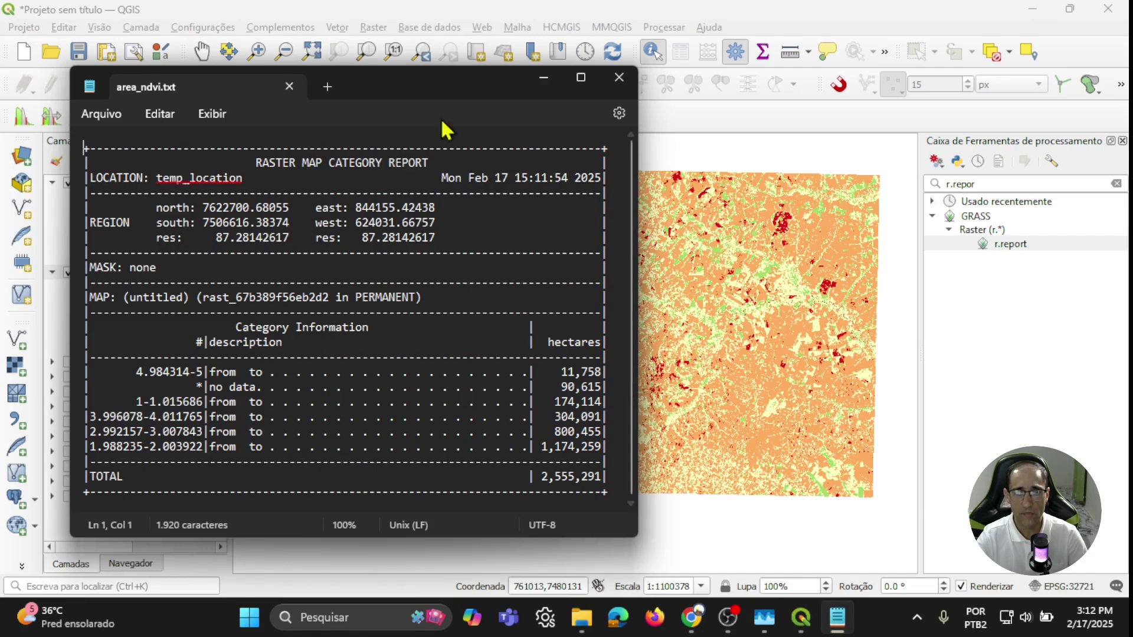
{"action": "left_click_drag", "start_coordinate": [425, 88], "coordinate": [781, 65]}
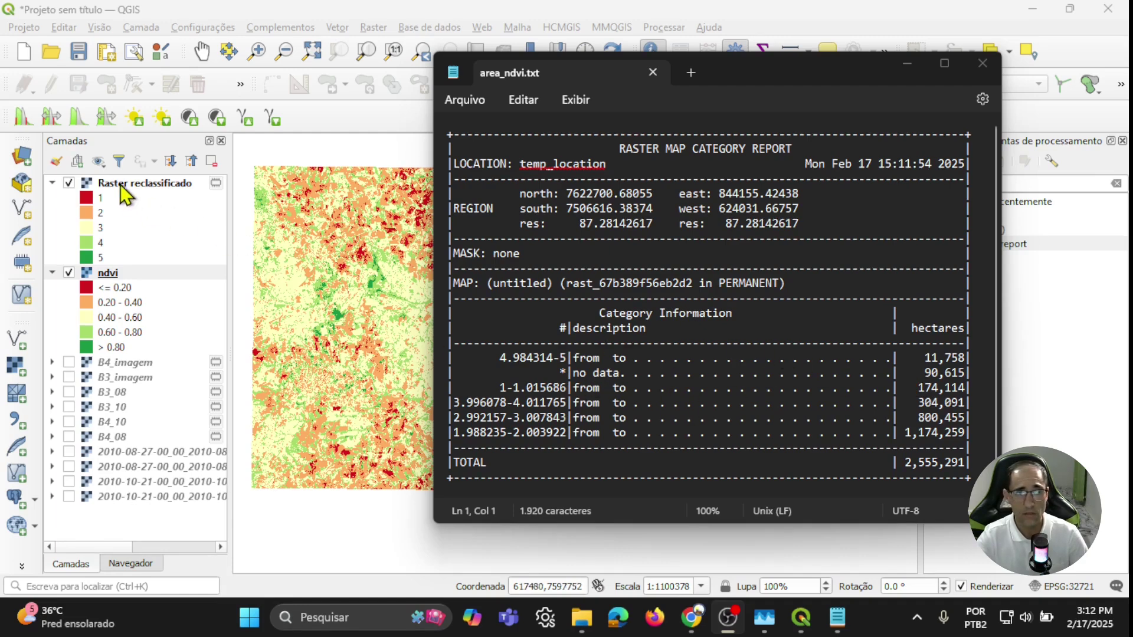
- Open the symbology properties of the ndvi layer and arrange them alongside the area_ndvi.txt report
{"action": "double_click", "coordinate": [108, 274]}
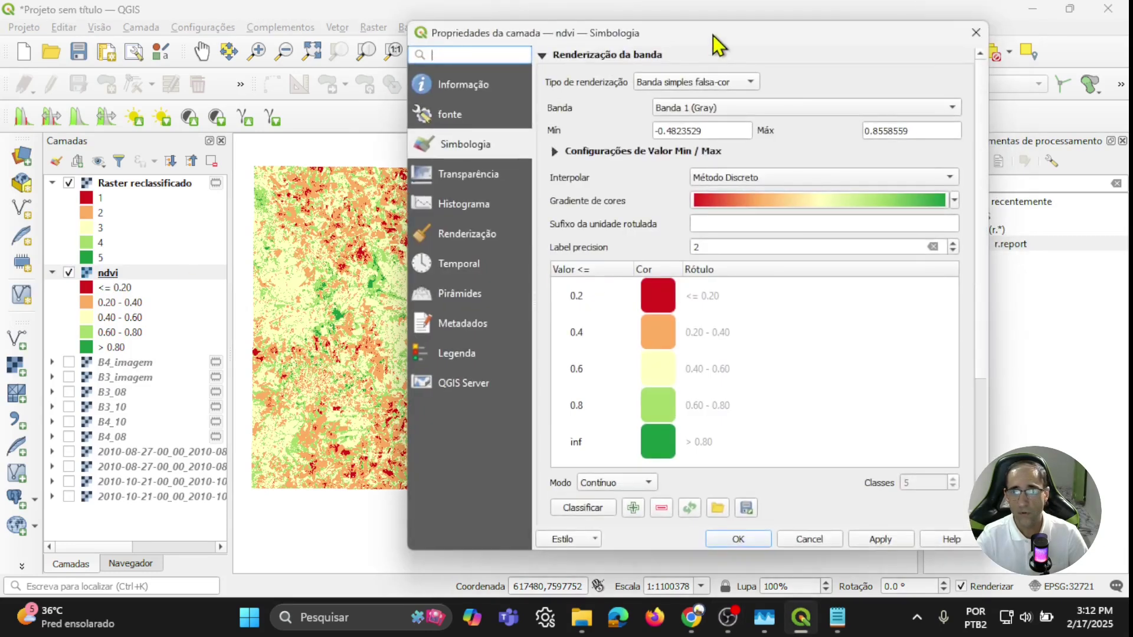
{"action": "left_click_drag", "start_coordinate": [713, 35], "coordinate": [457, 41]}
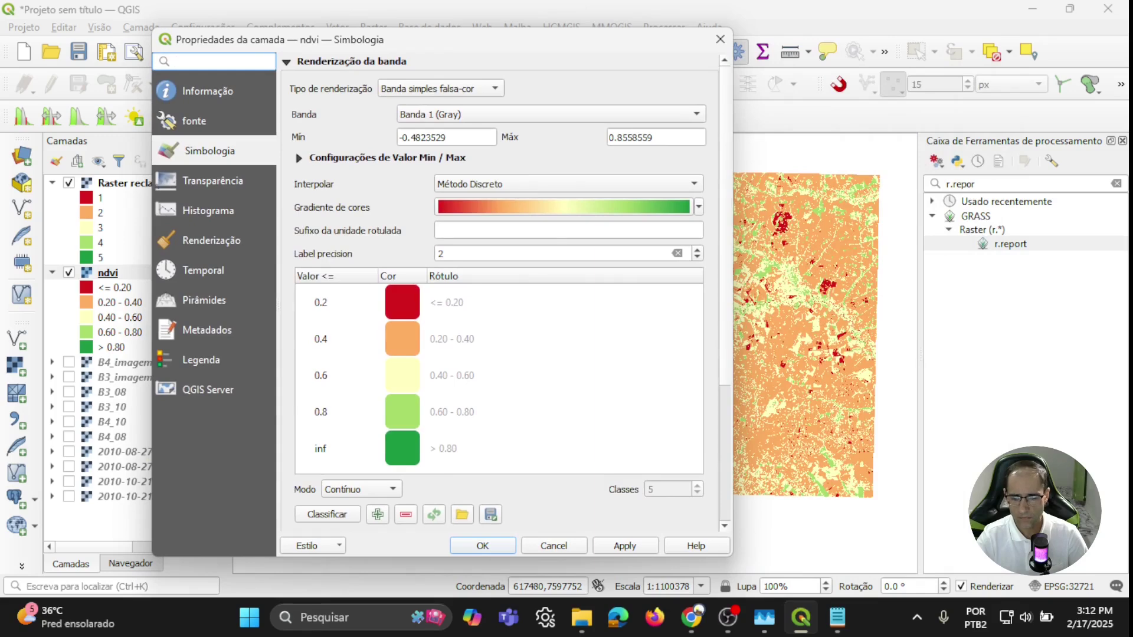
{"action": "key", "text": "alt+Tab"}
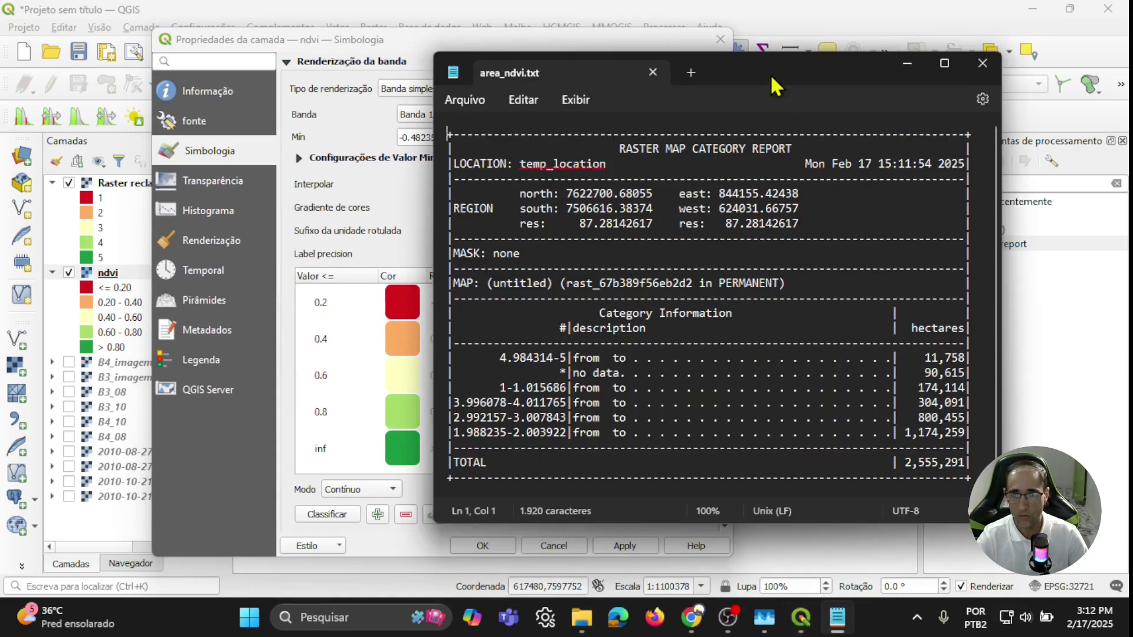
{"action": "left_click_drag", "start_coordinate": [778, 78], "coordinate": [708, 305]}
{"action": "key", "text": "alt+Tab"}
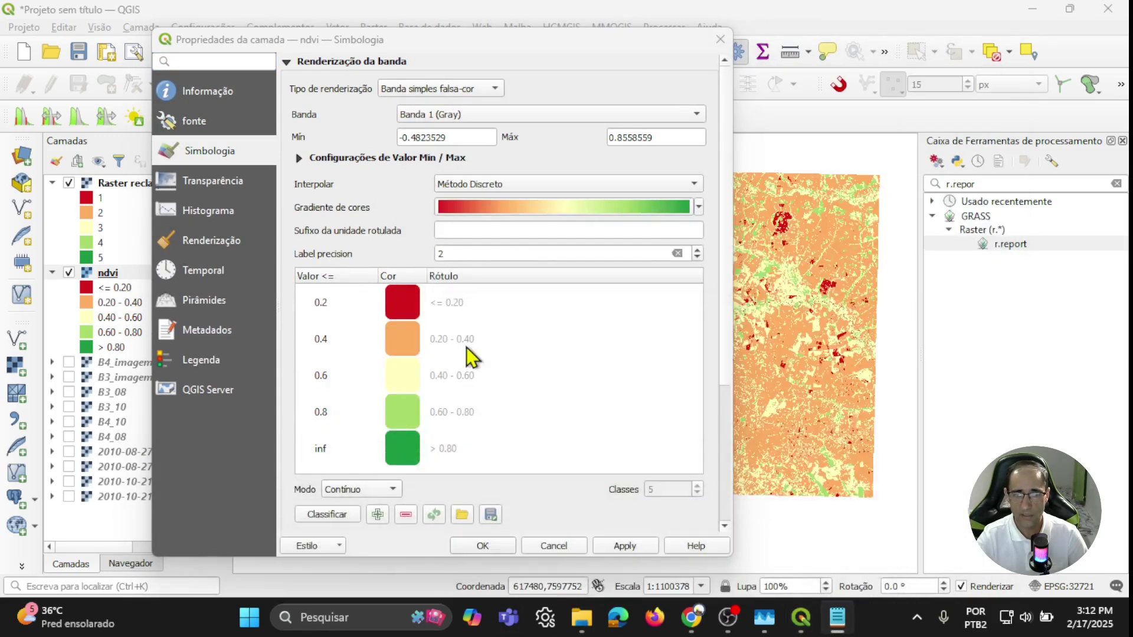
- Extend the label of ndvi's first class to "<= 0.20 (174,11 ha)"
{"action": "left_click", "coordinate": [496, 305]}
{"action": "left_click", "coordinate": [497, 304]}
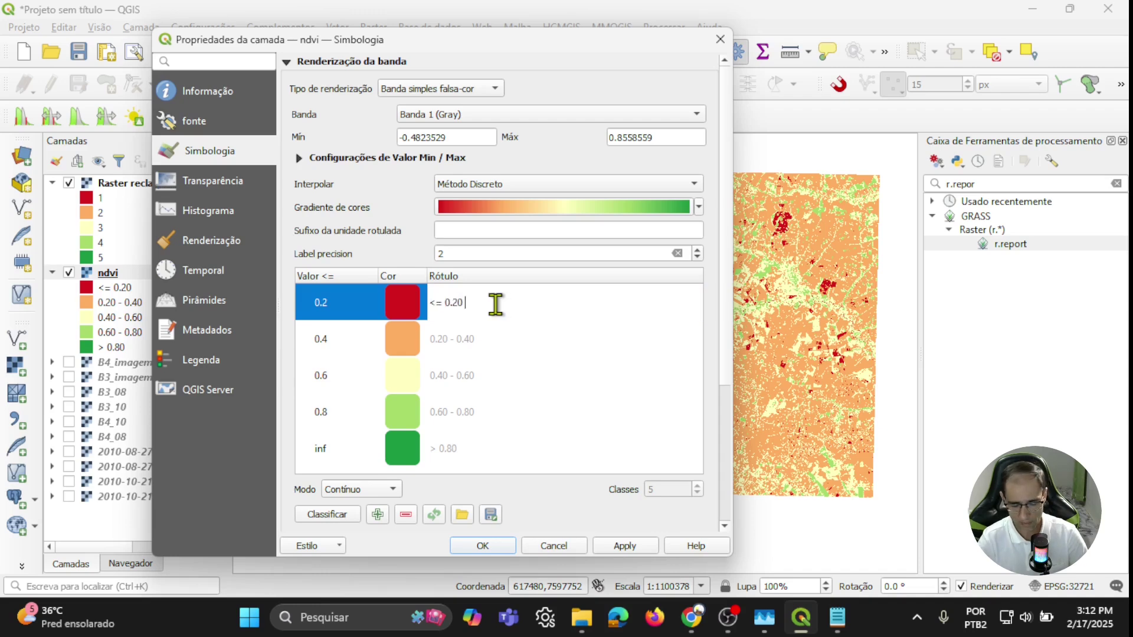
{"action": "type", "text": "("}
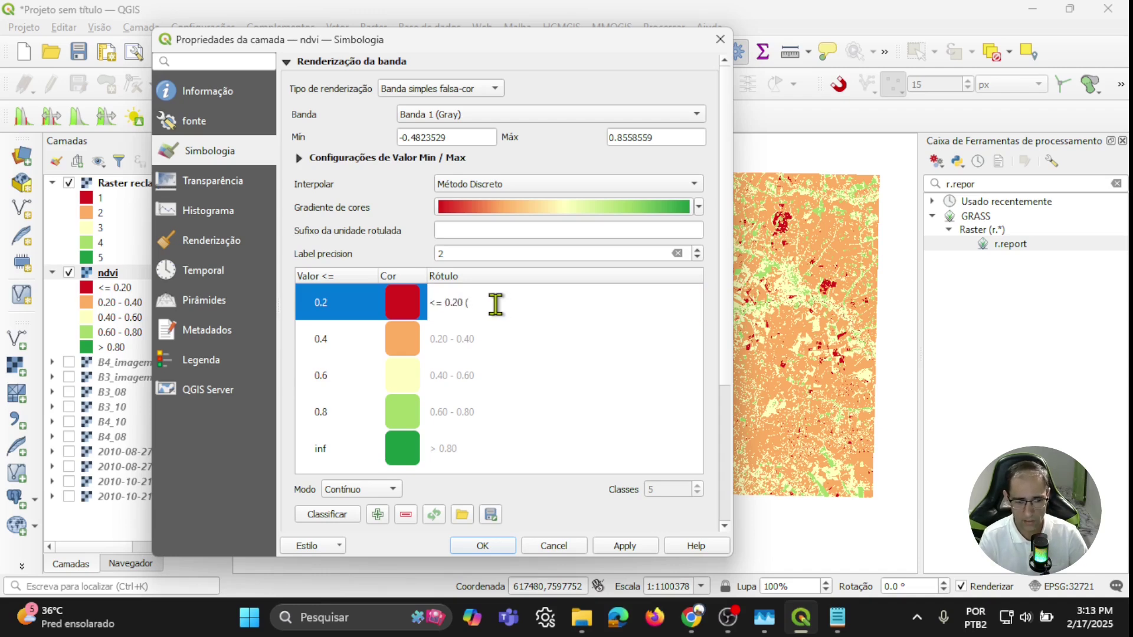
{"action": "type", "text": "174"}
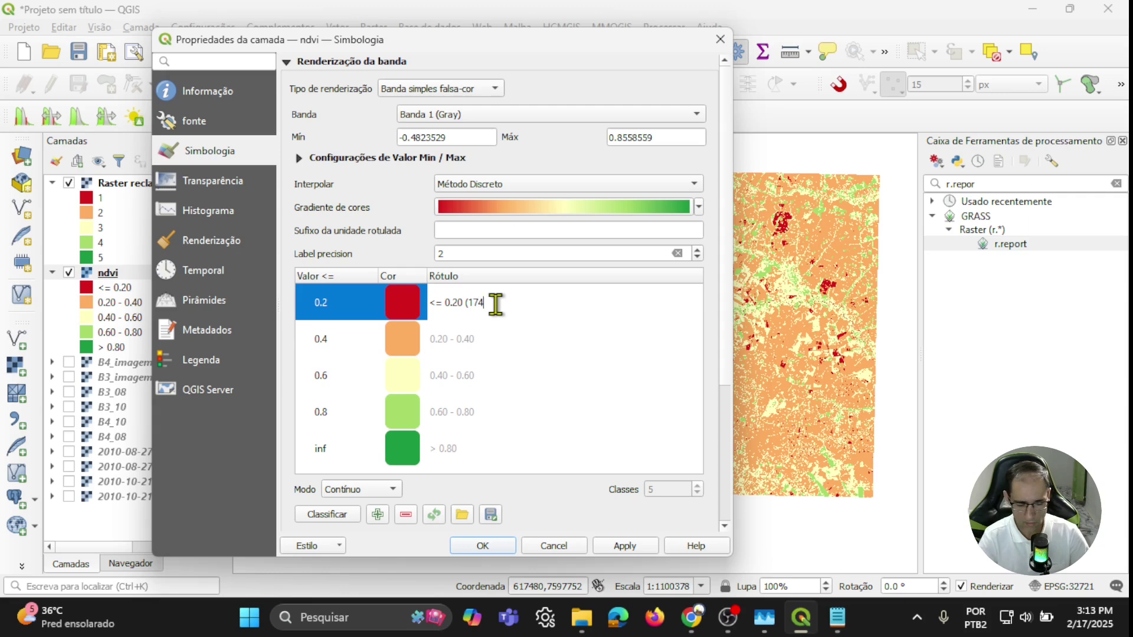
{"action": "type", "text": ","}
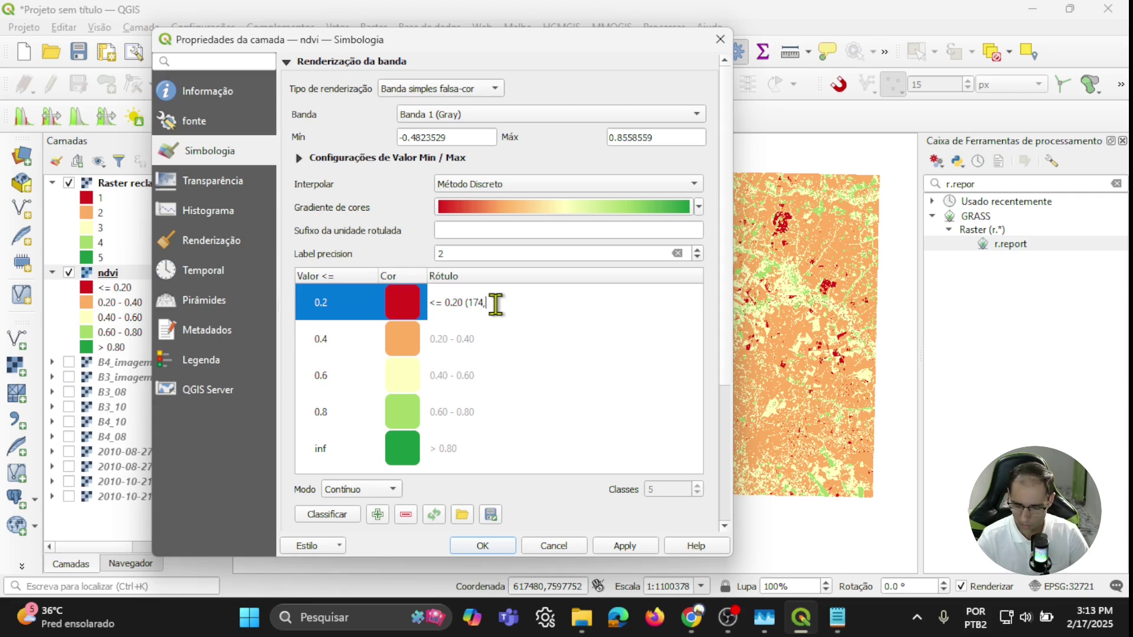
{"action": "type", "text": "11 ha)"}
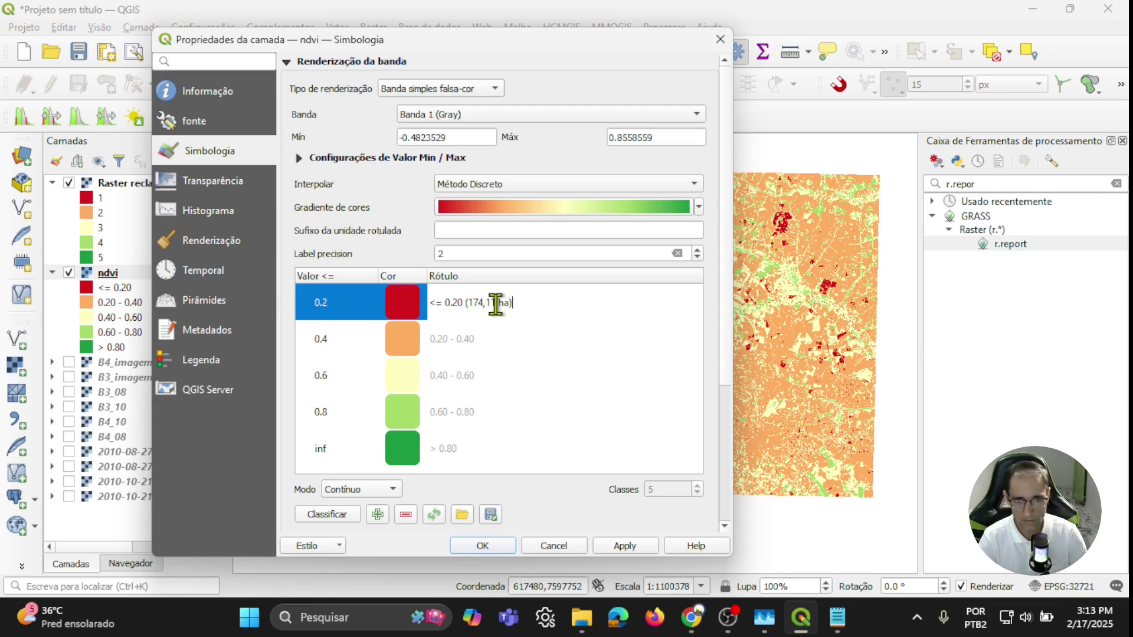
- Extend the label of ndvi's second class to "0.20 - 0.40 (1174,26 ha)"
{"action": "double_click", "coordinate": [504, 346]}
{"action": "left_click", "coordinate": [507, 329]}
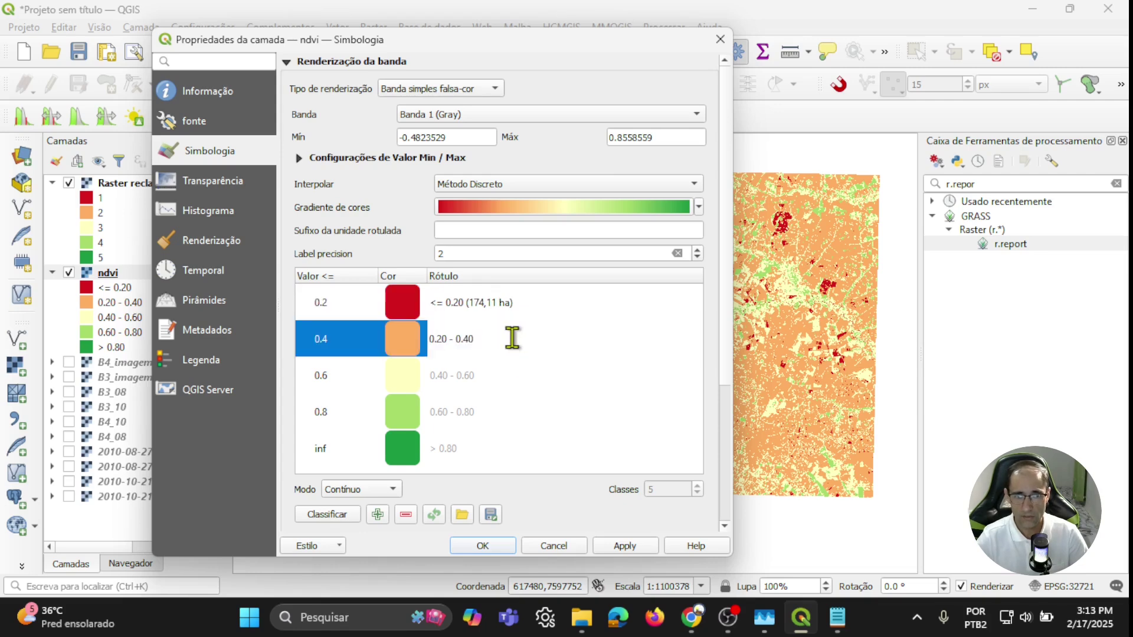
{"action": "type", "text": "("}
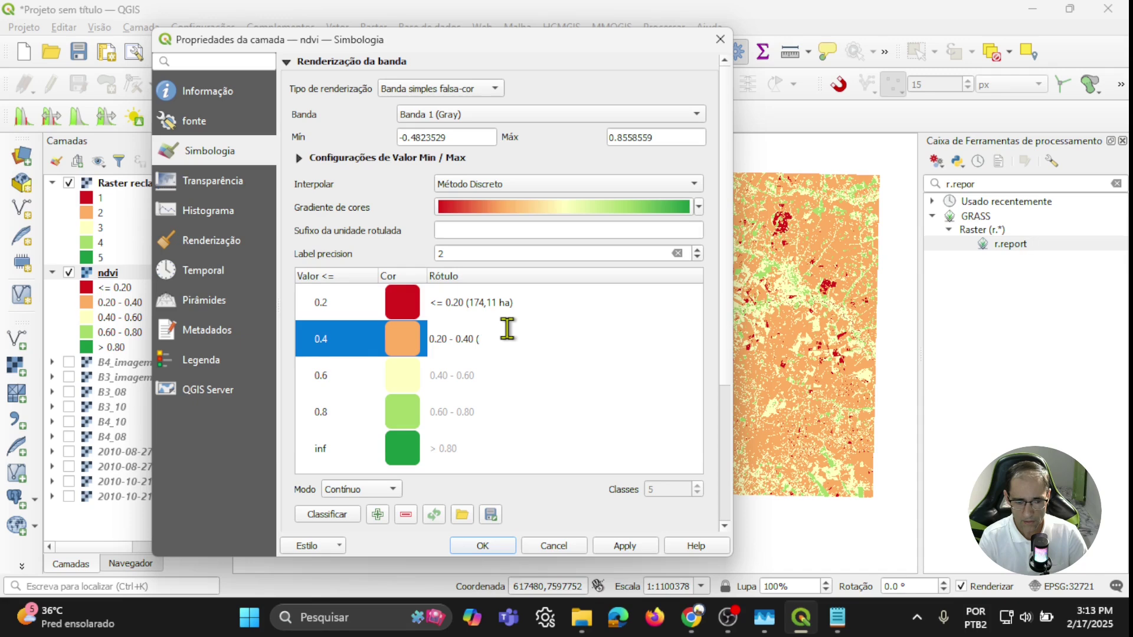
{"action": "type", "text": "1174,26"}
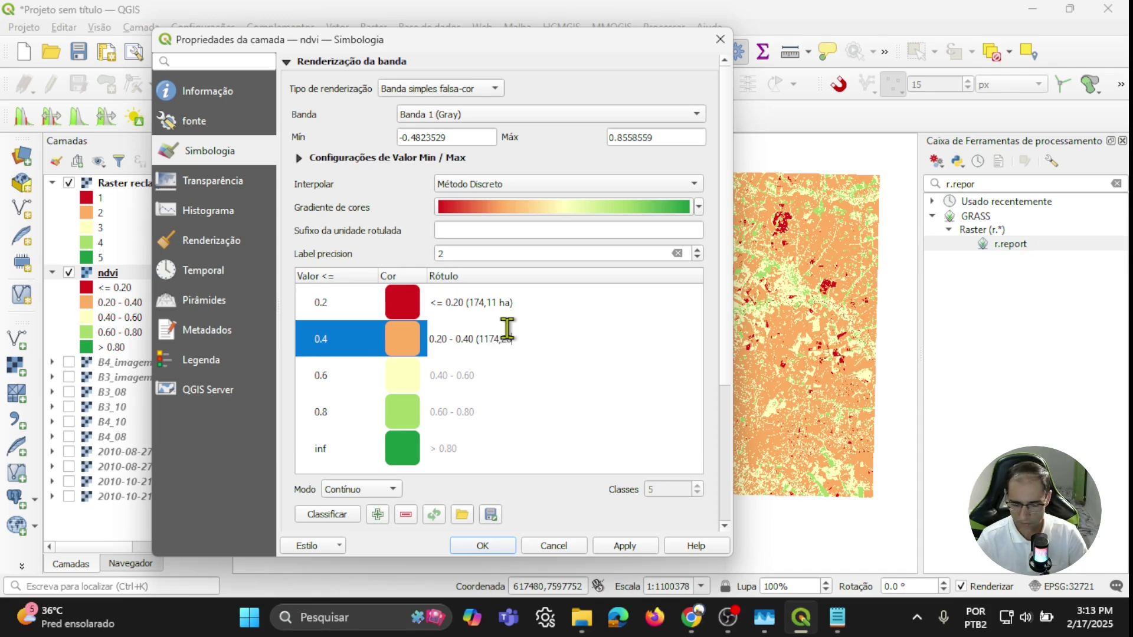
{"action": "type", "text": " ha"}
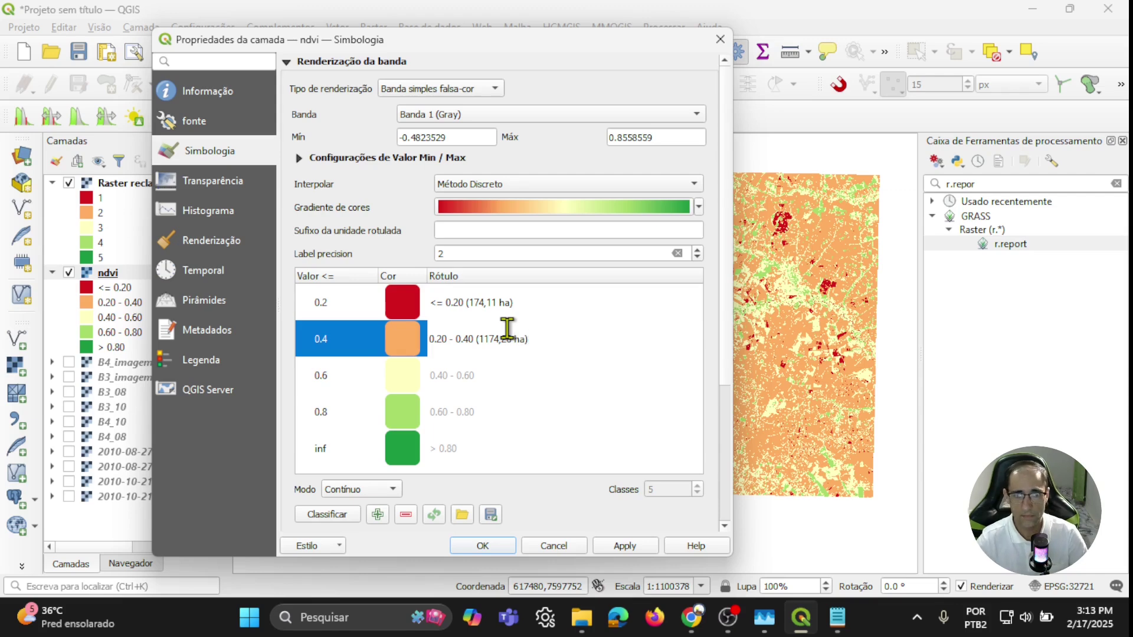
- Extend the label of ndvi's third class to "0.40 - 0.60 (800,45 ha)"
{"action": "left_click", "coordinate": [497, 380]}
{"action": "left_click", "coordinate": [499, 381]}
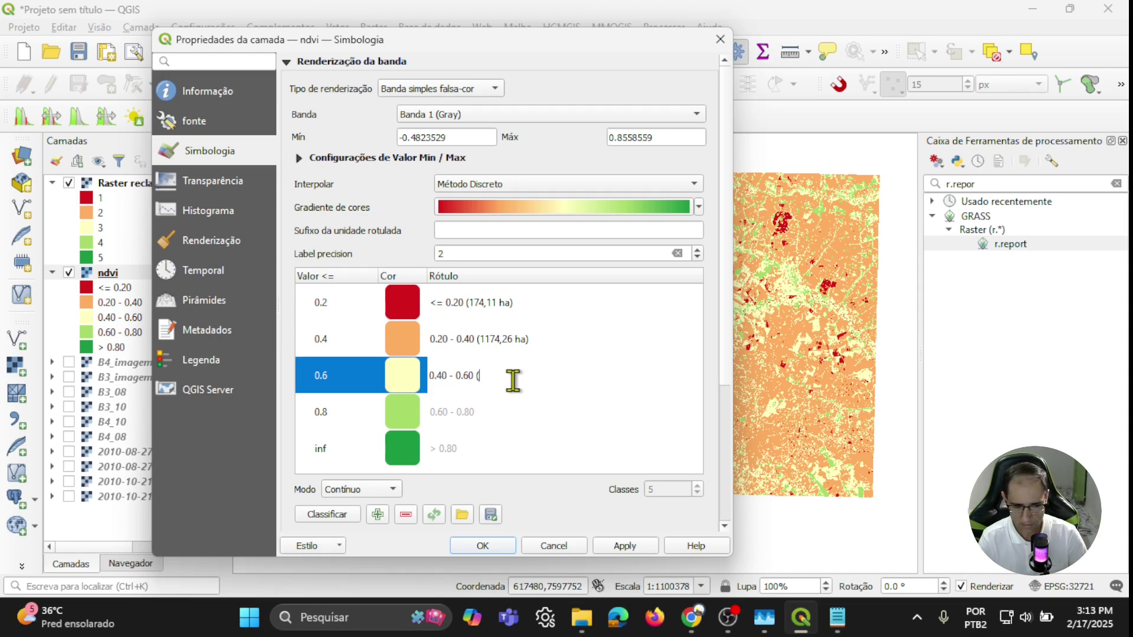
{"action": "type", "text": "(80"}
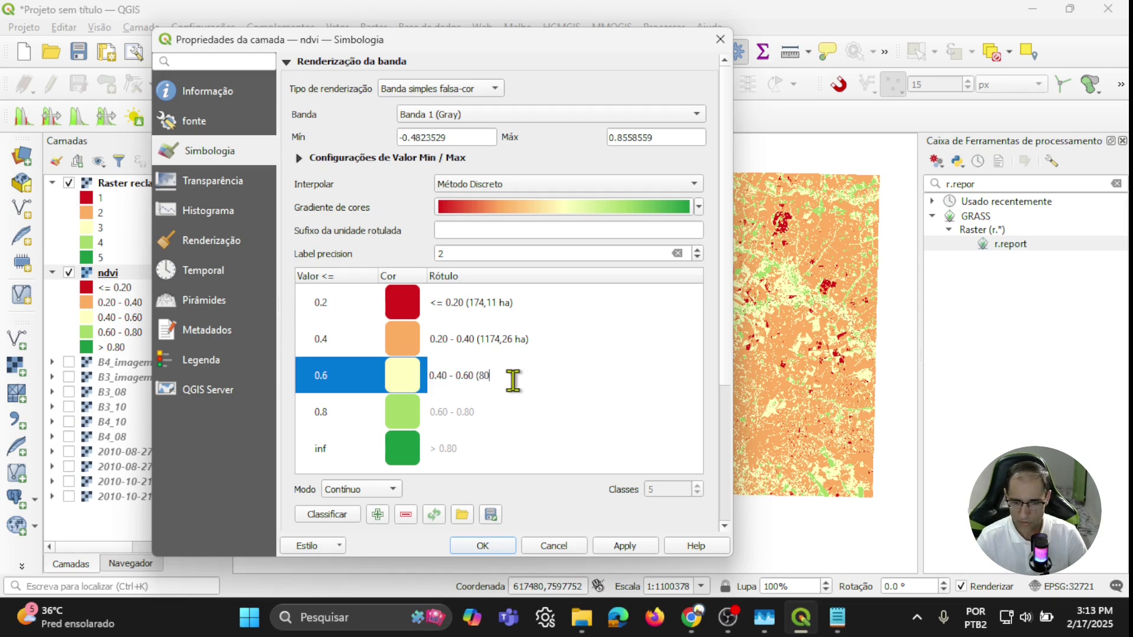
{"action": "type", "text": "0,45"}
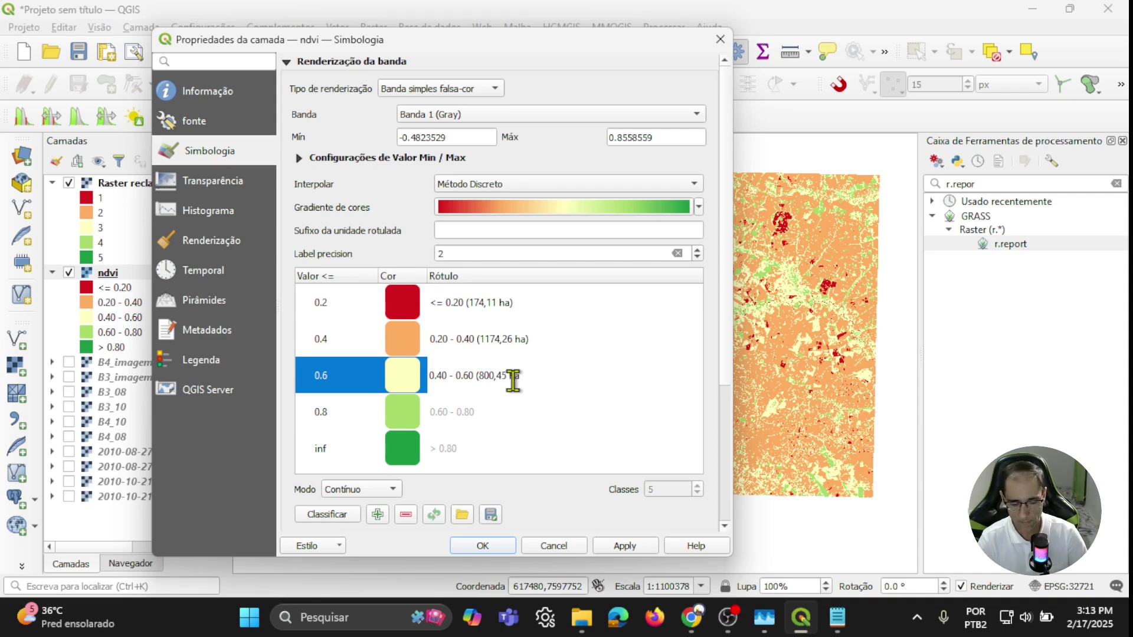
{"action": "type", "text": " ha)"}
- Extend the label of ndvi's fourth class to "0.60 - 0.80 (304,09 ha)"
{"action": "double_click", "coordinate": [511, 416]}
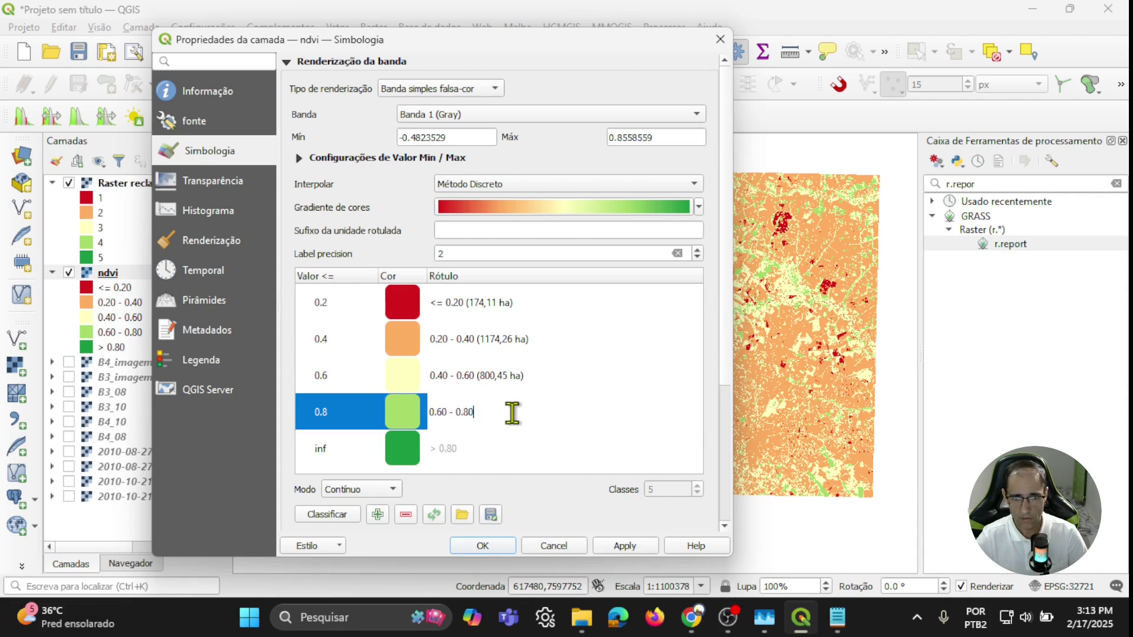
{"action": "type", "text": "("}
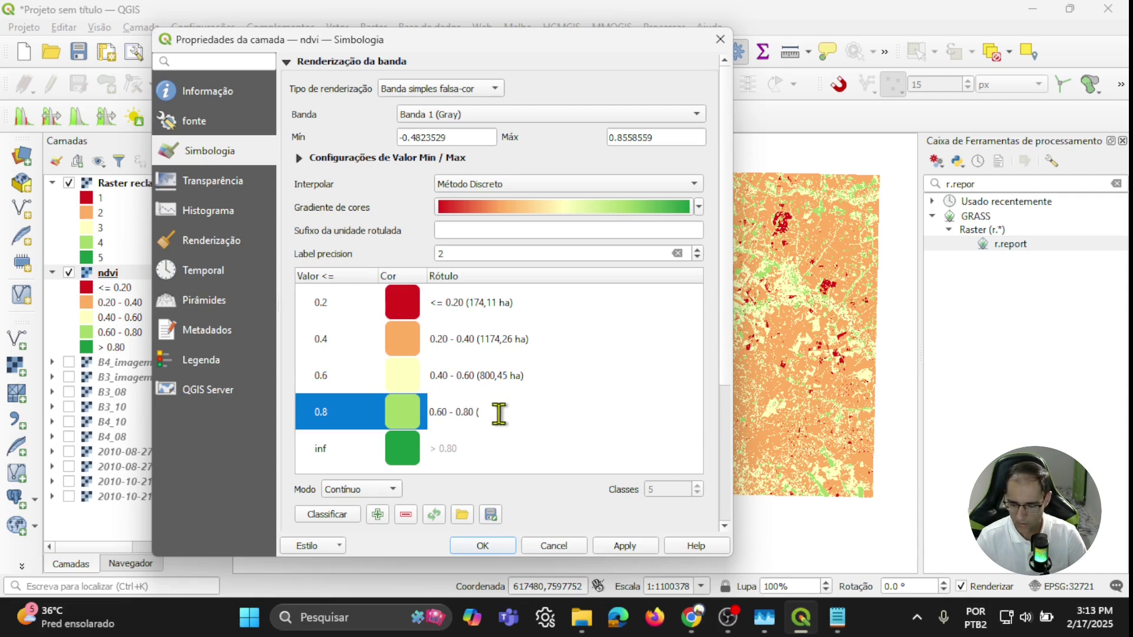
{"action": "type", "text": "304,9"}
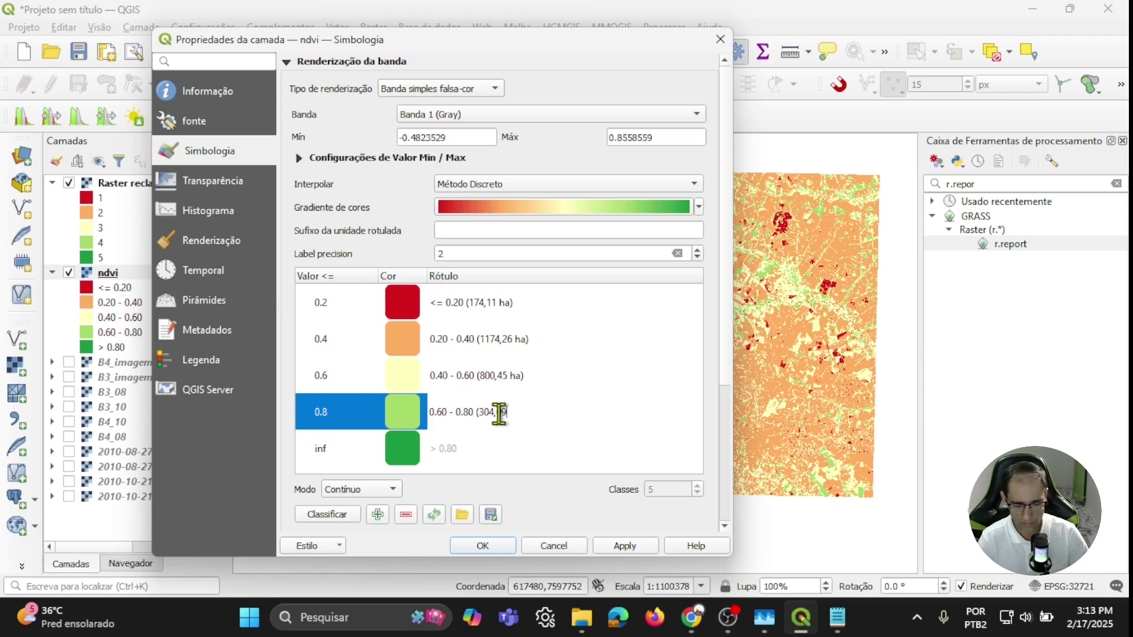
{"action": "type", "text": " ha"}
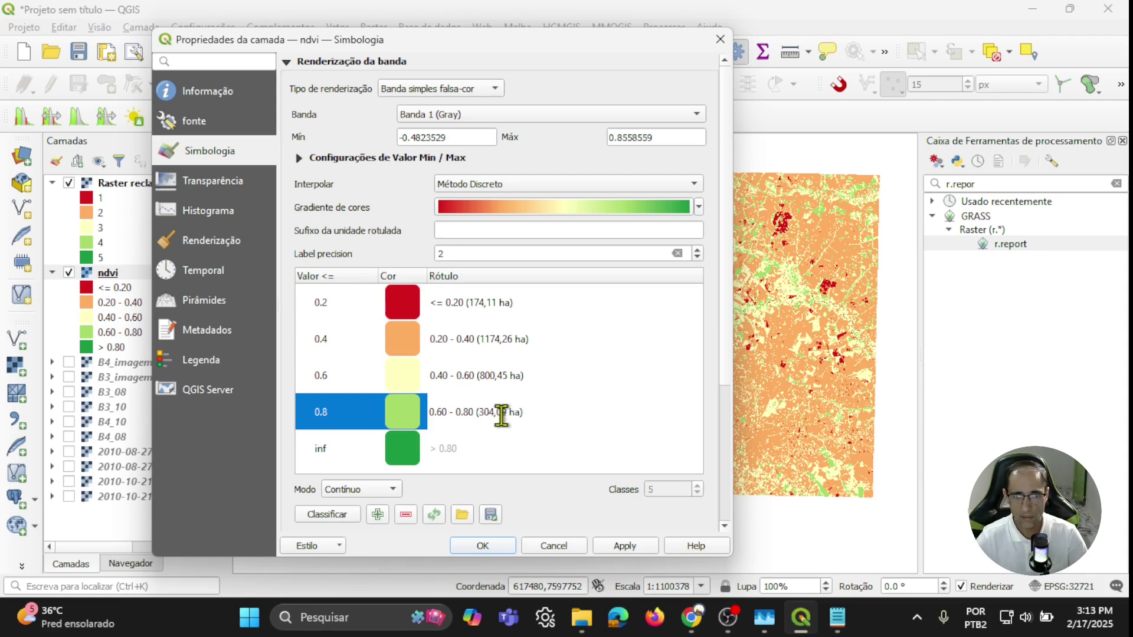
- Extend the label of ndvi's last class to "> 0.80 (11,76 ha)"
{"action": "double_click", "coordinate": [497, 448]}
{"action": "type", "text": "("}
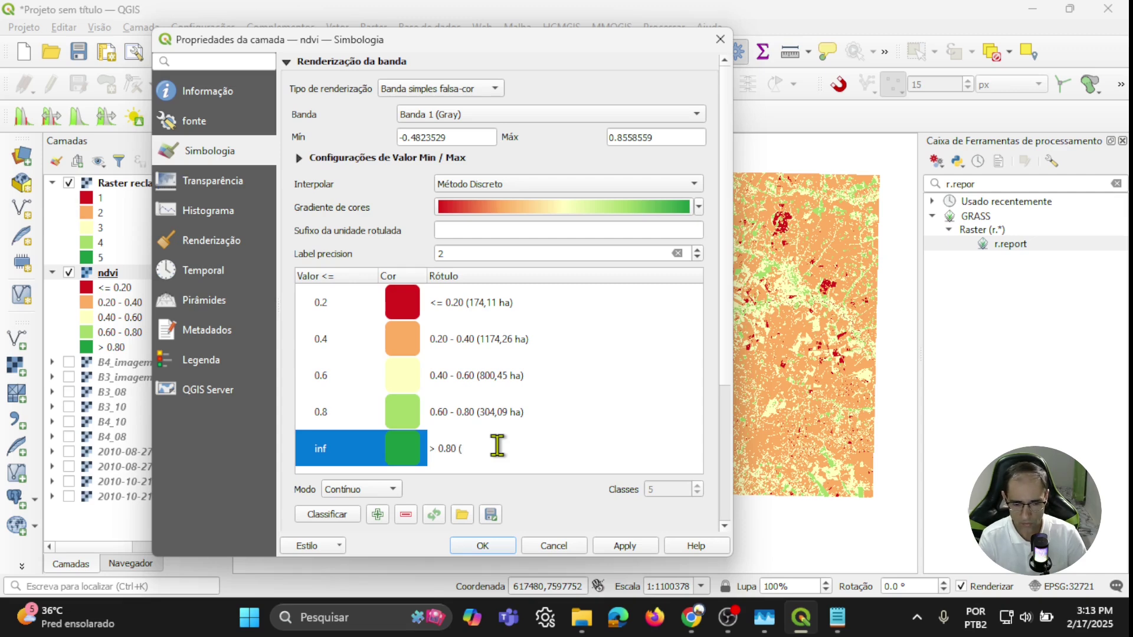
{"action": "type", "text": "11,"}
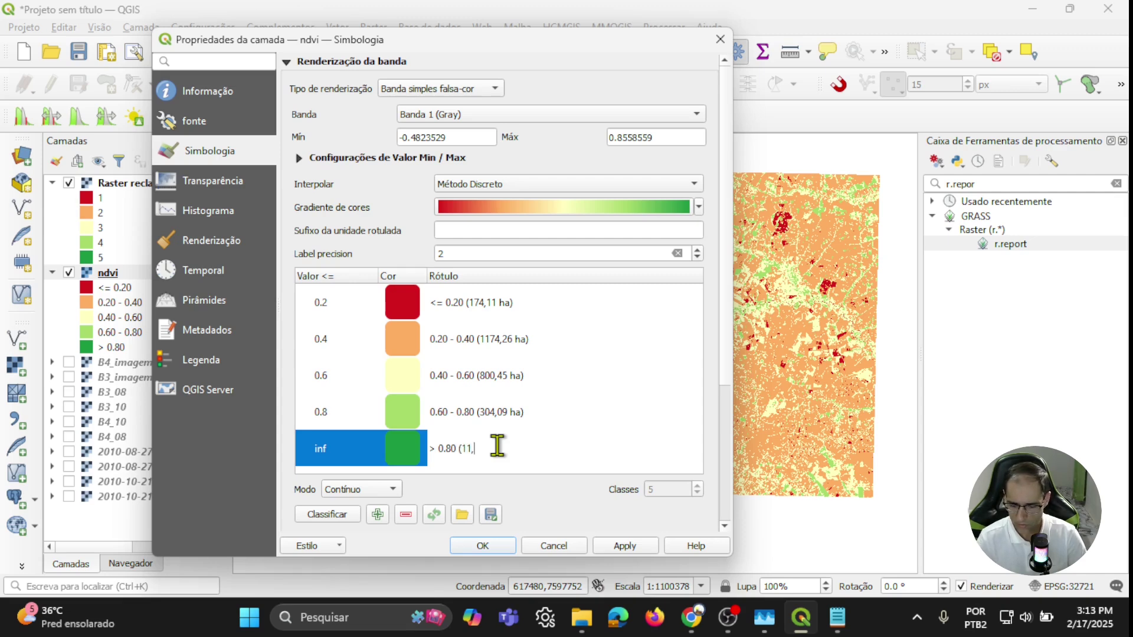
{"action": "type", "text": "76 ha"}
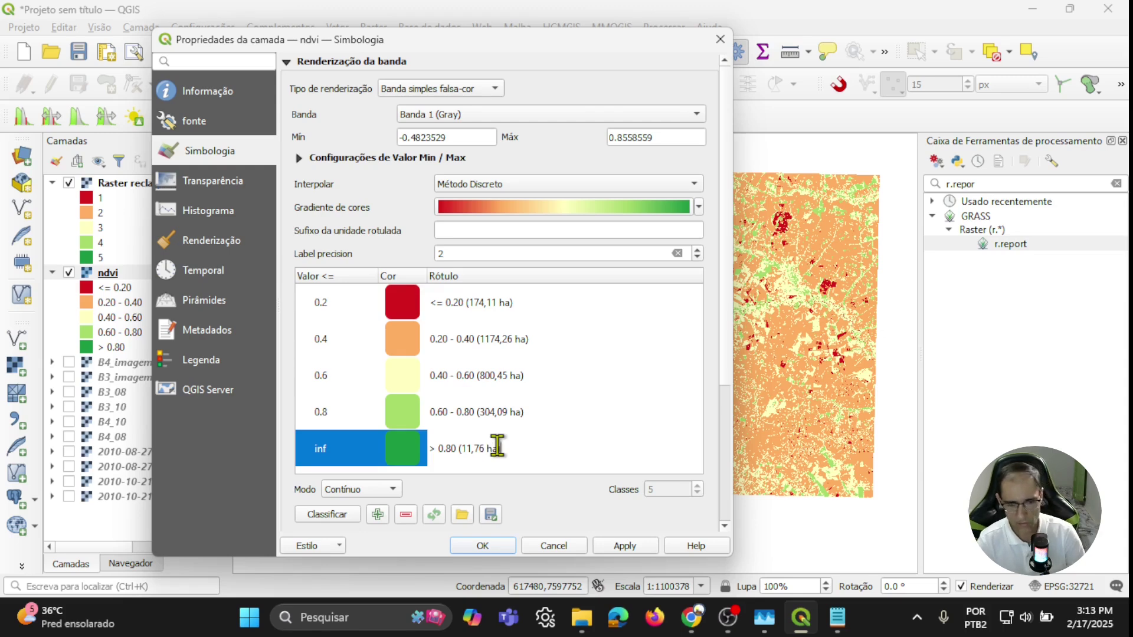
- Finish the last class label of ndvi as "> 0.80 (11,76 ha)" and apply the edited symbology to the layer
{"action": "type", "text": ")"}
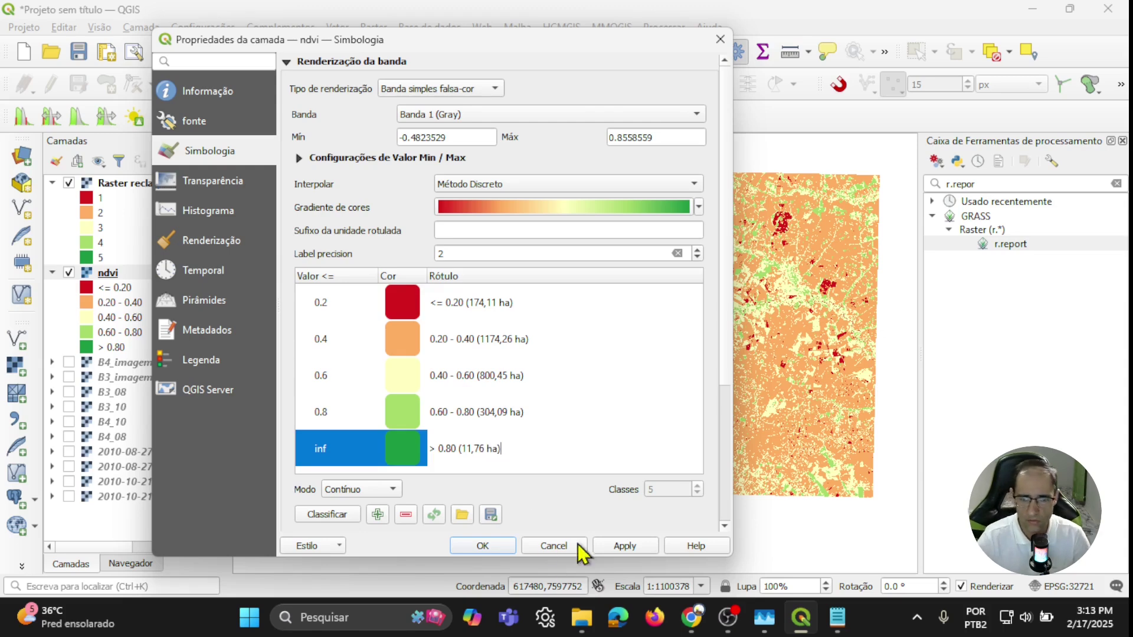
{"action": "left_click", "coordinate": [624, 545]}
{"action": "left_click", "coordinate": [509, 547]}
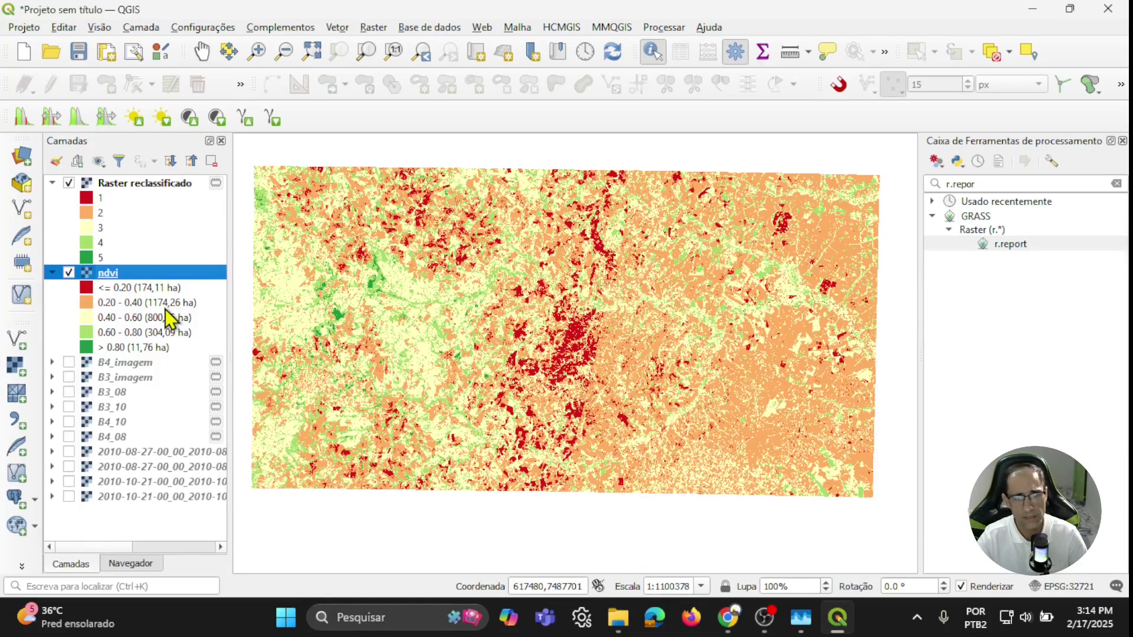
{"action": "left_click", "coordinate": [974, 184]}
{"action": "left_click", "coordinate": [974, 184]}
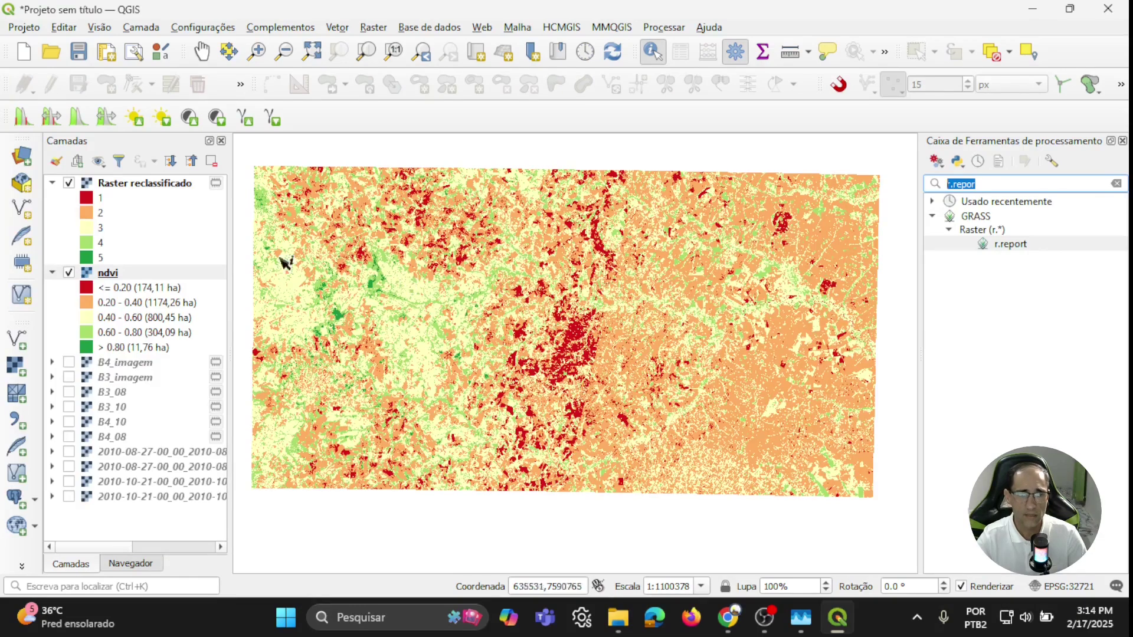
- Copy the horizontal pixel size from the information in ndvi's layer properties, then close the properties
{"action": "left_click", "coordinate": [115, 273]}
{"action": "double_click", "coordinate": [115, 271]}
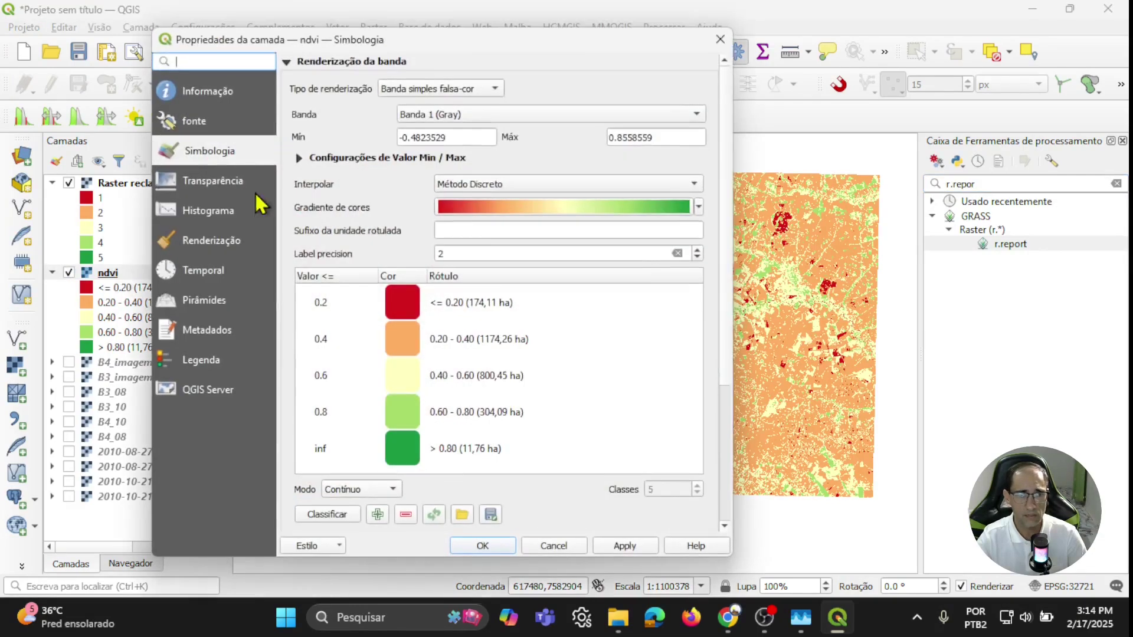
{"action": "left_click", "coordinate": [218, 92]}
{"action": "scroll", "coordinate": [426, 334], "scroll_direction": "down", "scroll_amount": 3}
{"action": "scroll", "coordinate": [437, 348], "scroll_direction": "down", "scroll_amount": 3}
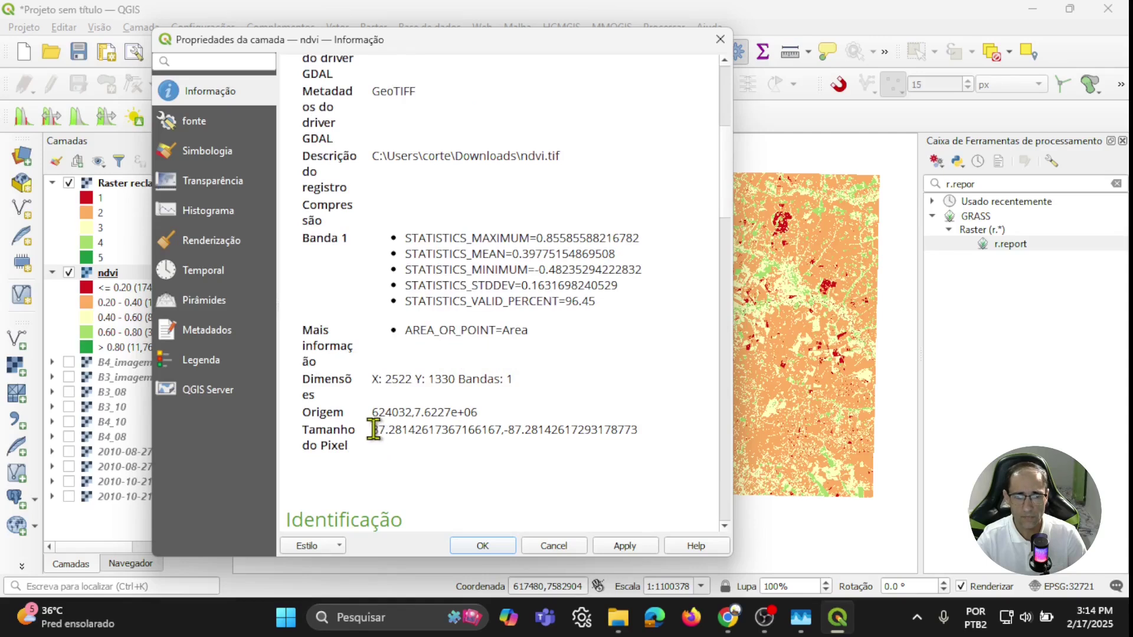
{"action": "left_click_drag", "start_coordinate": [373, 430], "coordinate": [520, 429]}
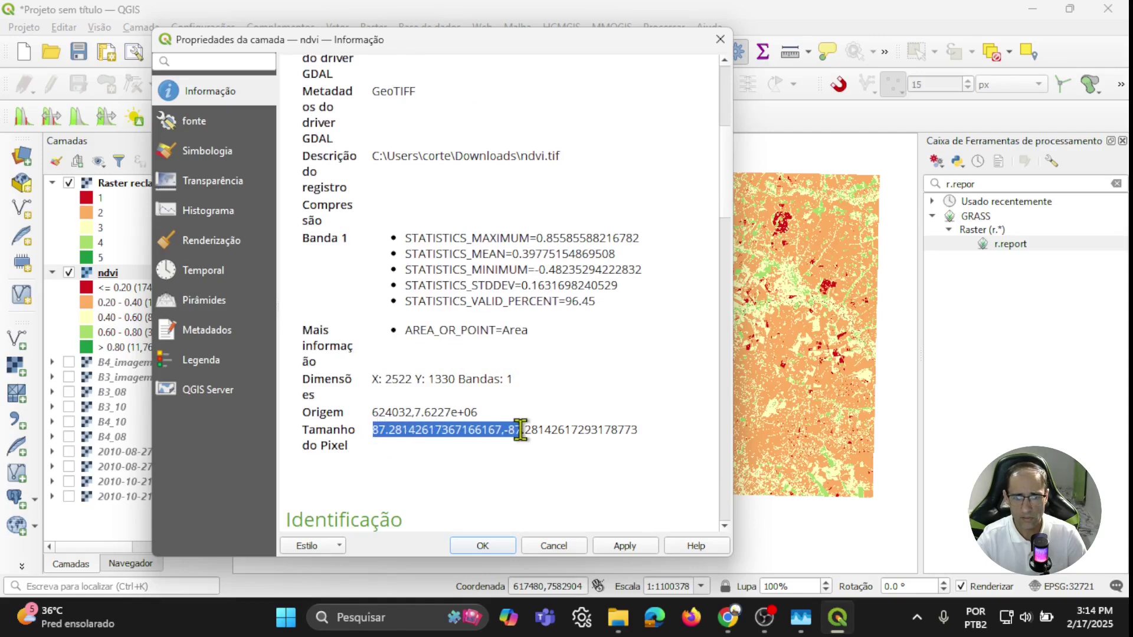
{"action": "left_click", "coordinate": [389, 430]}
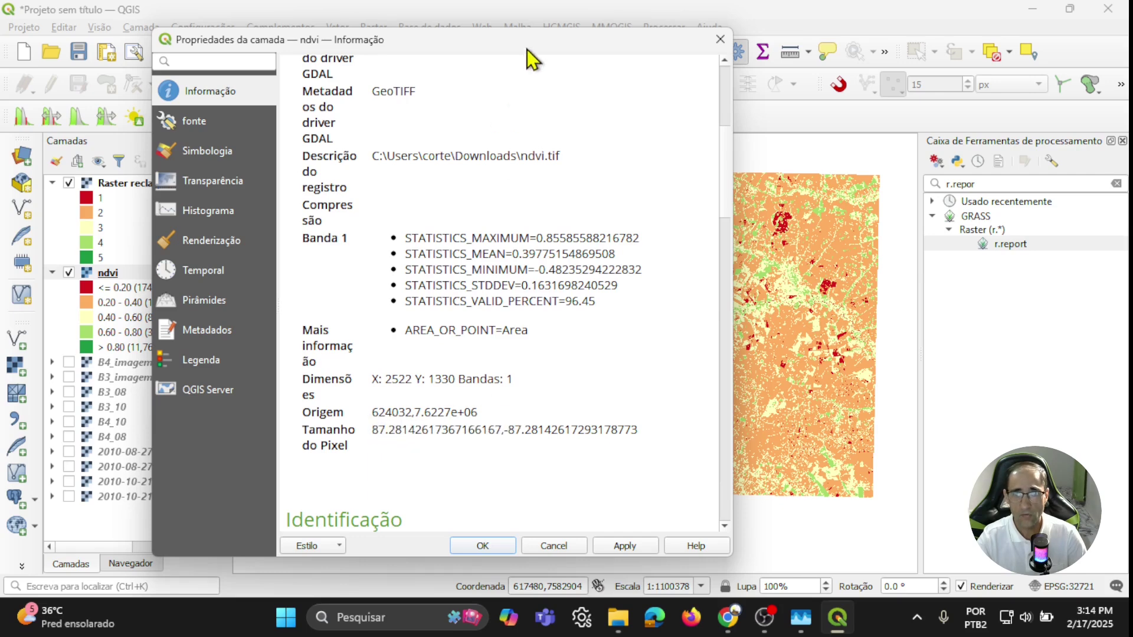
{"action": "left_click_drag", "start_coordinate": [527, 49], "coordinate": [592, 62]}
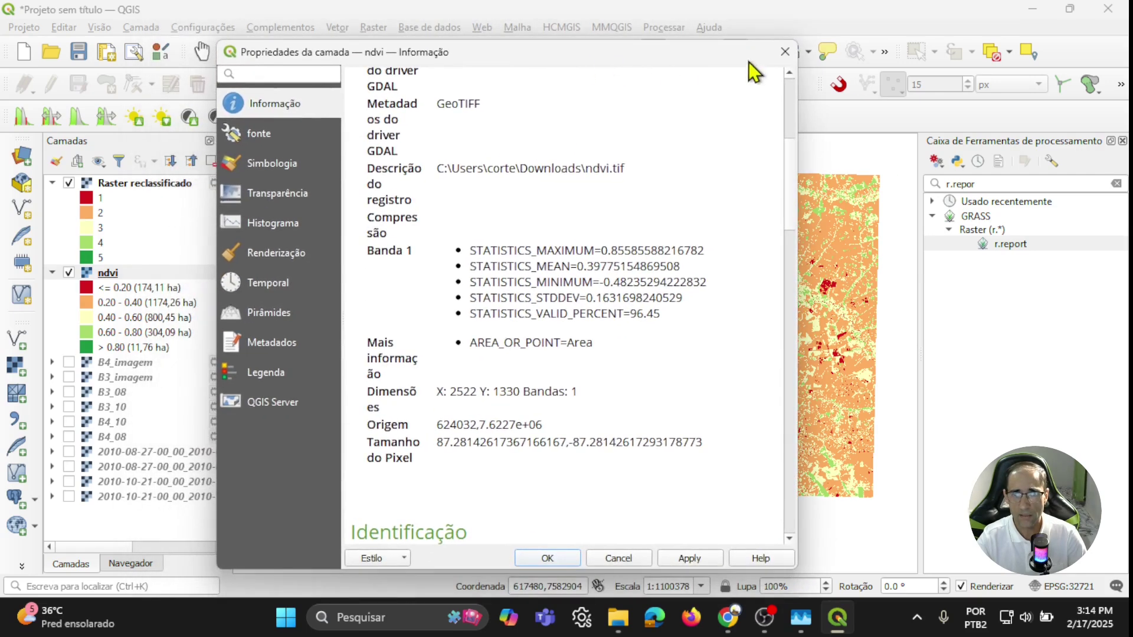
{"action": "left_click_drag", "start_coordinate": [439, 442], "coordinate": [567, 440]}
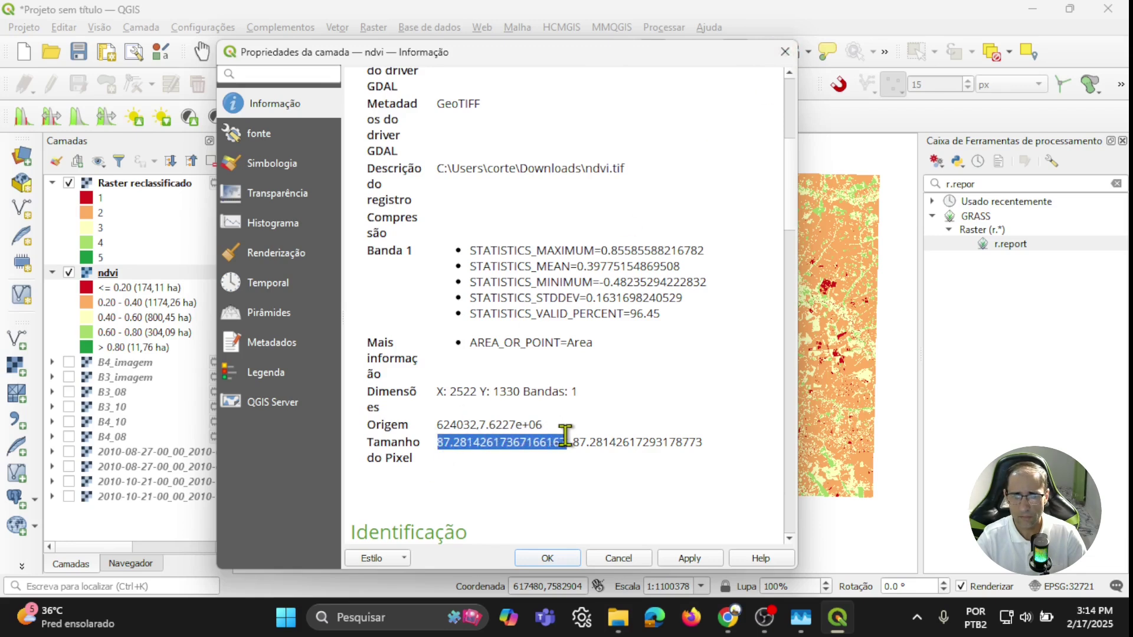
{"action": "left_click", "coordinate": [787, 55]}
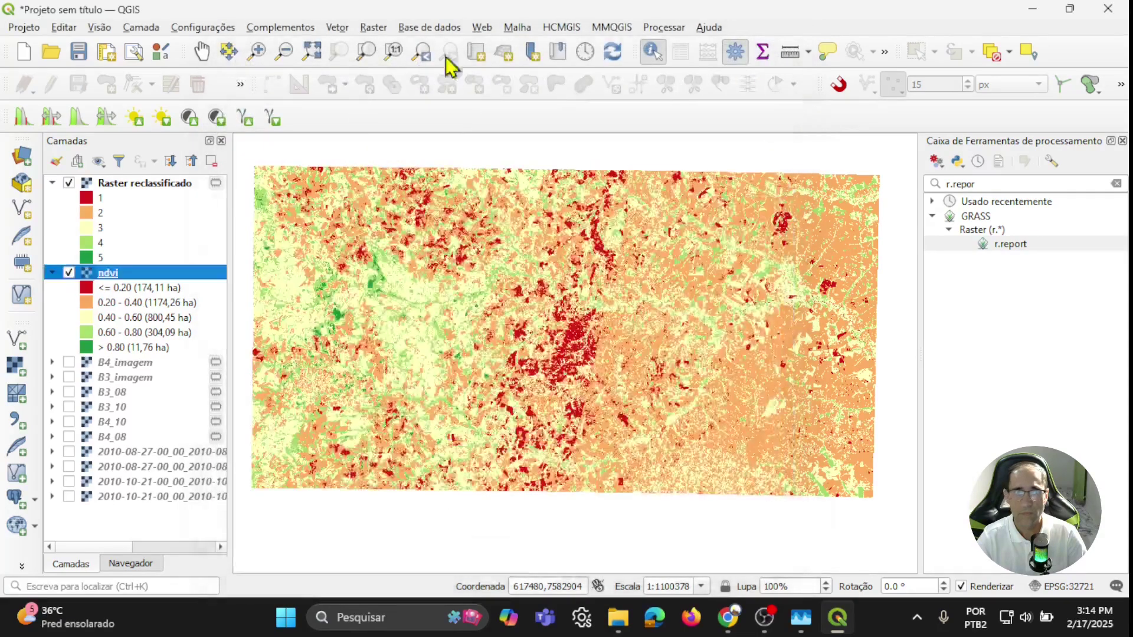
- Open the vector tool Criar grade and set the grid type to Retângulo (Polígono)
{"action": "left_click", "coordinate": [137, 29]}
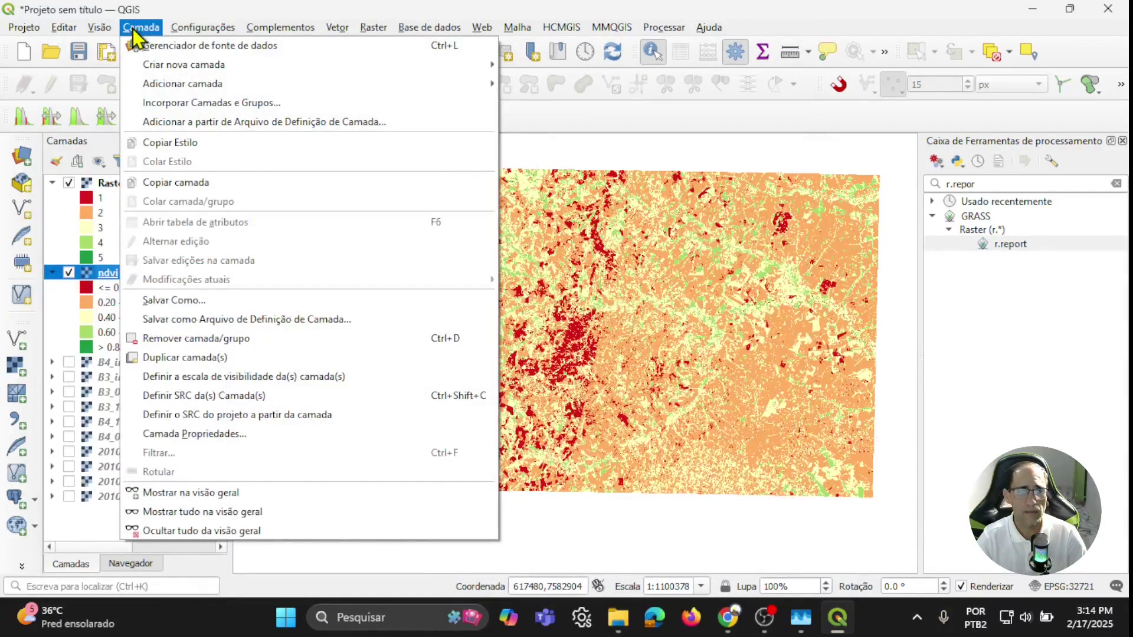
{"action": "mouse_move", "coordinate": [345, 31]}
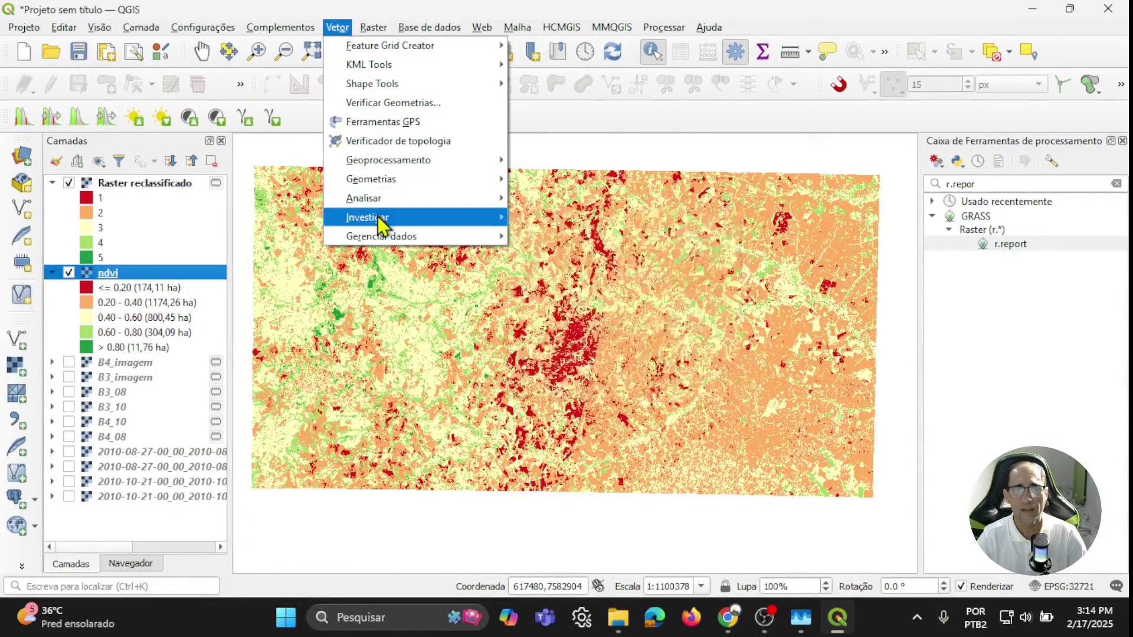
{"action": "mouse_move", "coordinate": [435, 218]}
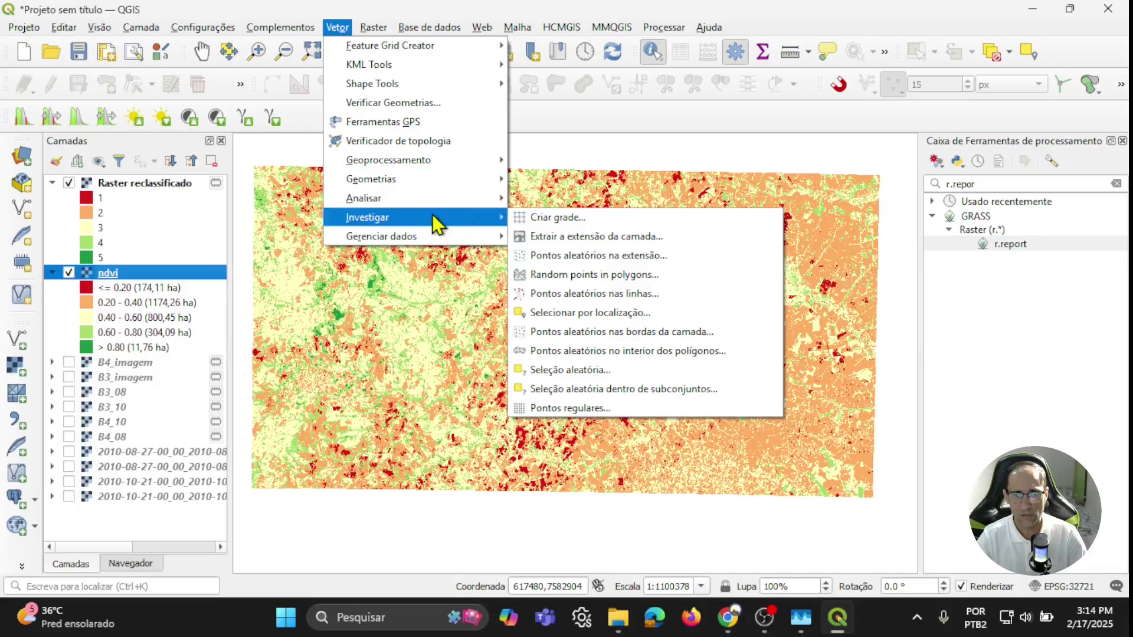
{"action": "left_click", "coordinate": [557, 218]}
{"action": "left_click", "coordinate": [435, 130]}
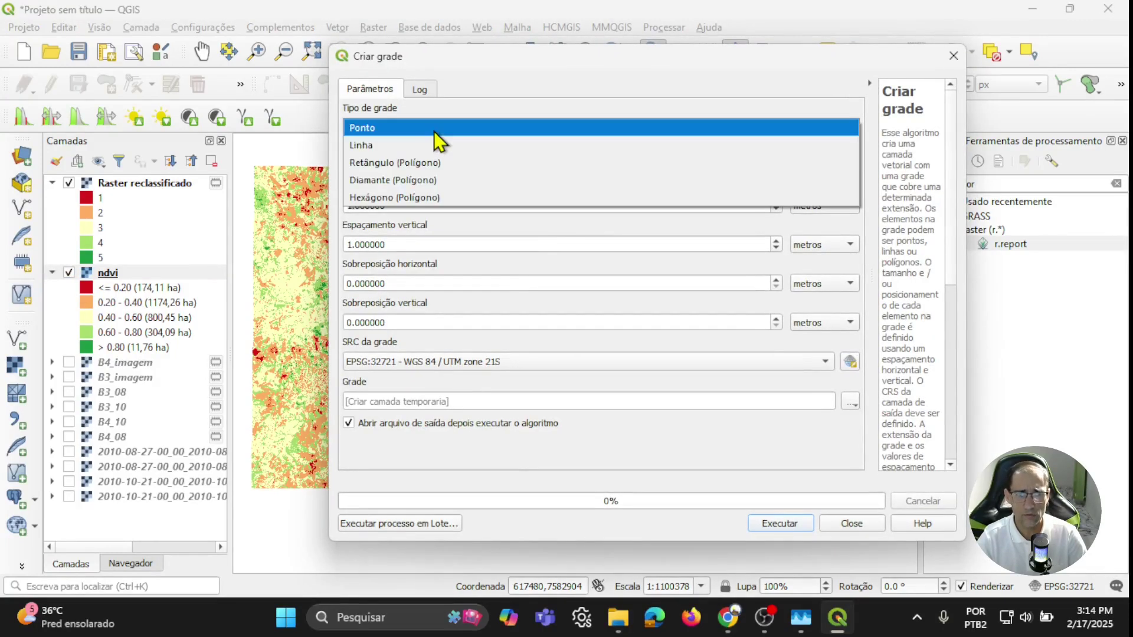
{"action": "left_click", "coordinate": [416, 162]}
- Set the grid's horizontal spacing to ndvi's copied pixel width, 87.28142617367166167 metres
{"action": "left_click_drag", "start_coordinate": [404, 205], "coordinate": [341, 214]}
{"action": "type", "text": "7.28142617367166167"}
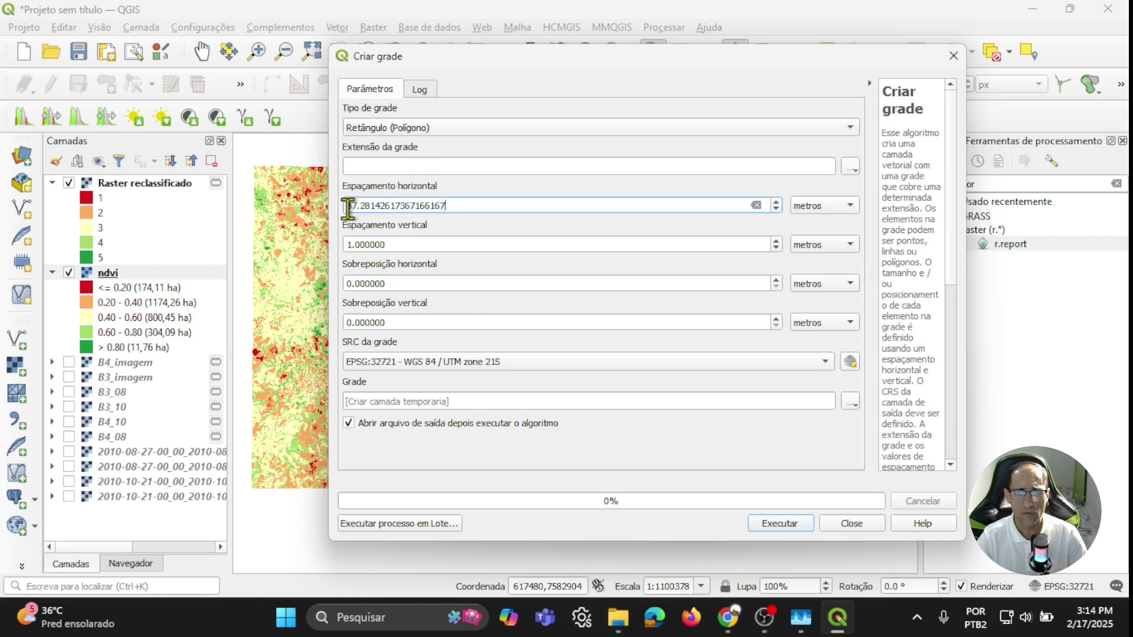
{"action": "left_click", "coordinate": [414, 245]}
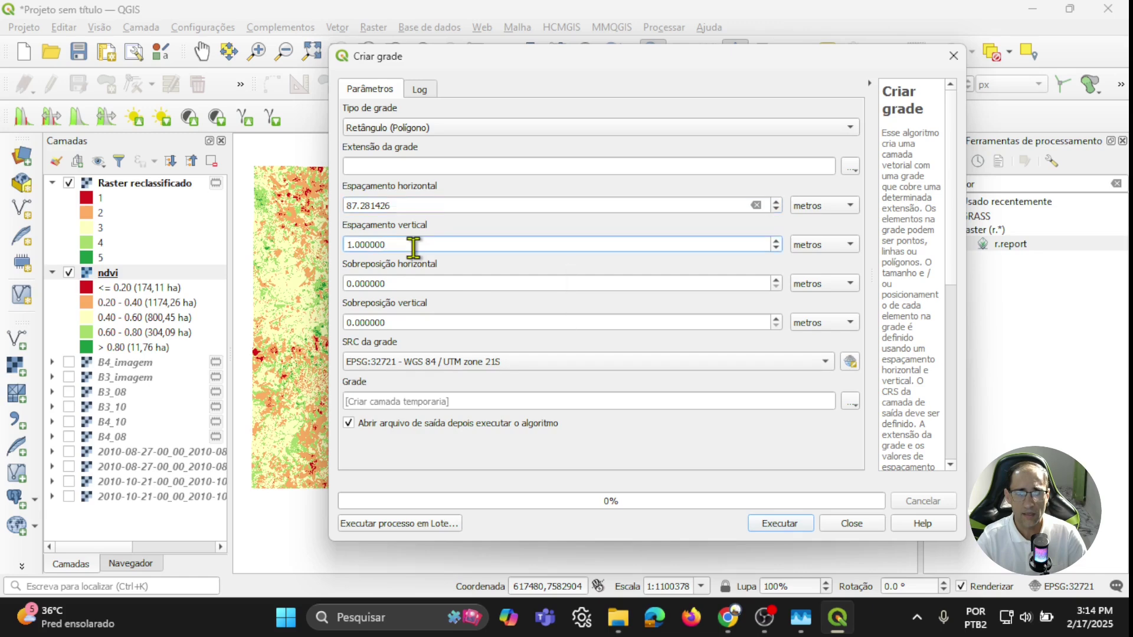
- Copy the vertical pixel size from ndvi's layer information without its minus sign and set the grid's vertical spacing to it, 87.28142617293178773 metres
{"action": "double_click", "coordinate": [99, 274]}
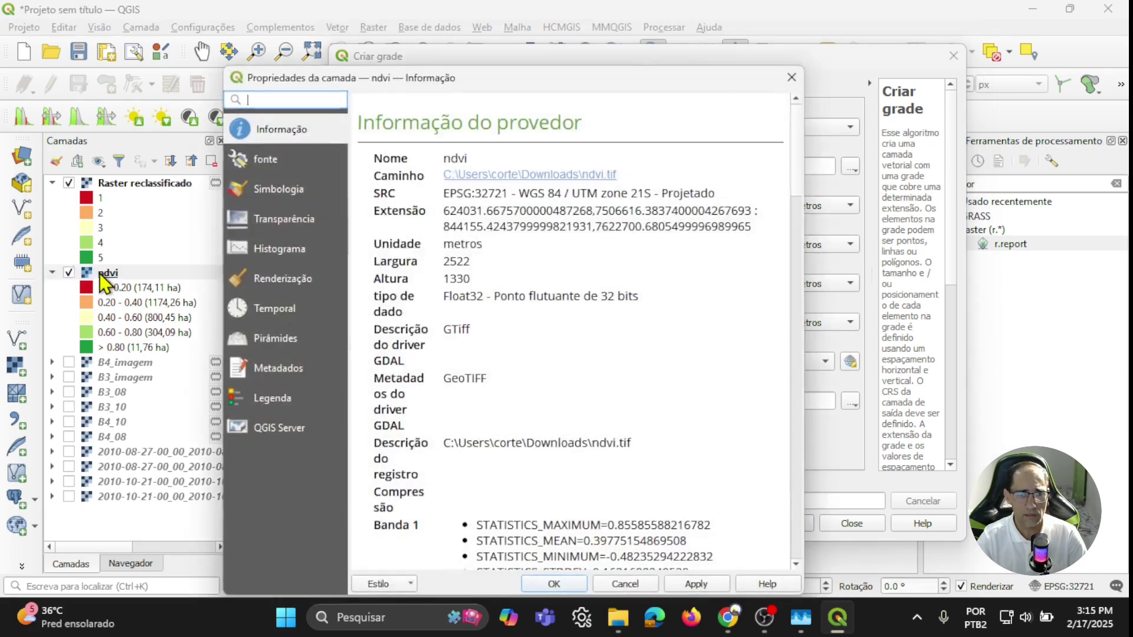
{"action": "scroll", "coordinate": [491, 462], "scroll_direction": "down", "scroll_amount": 5}
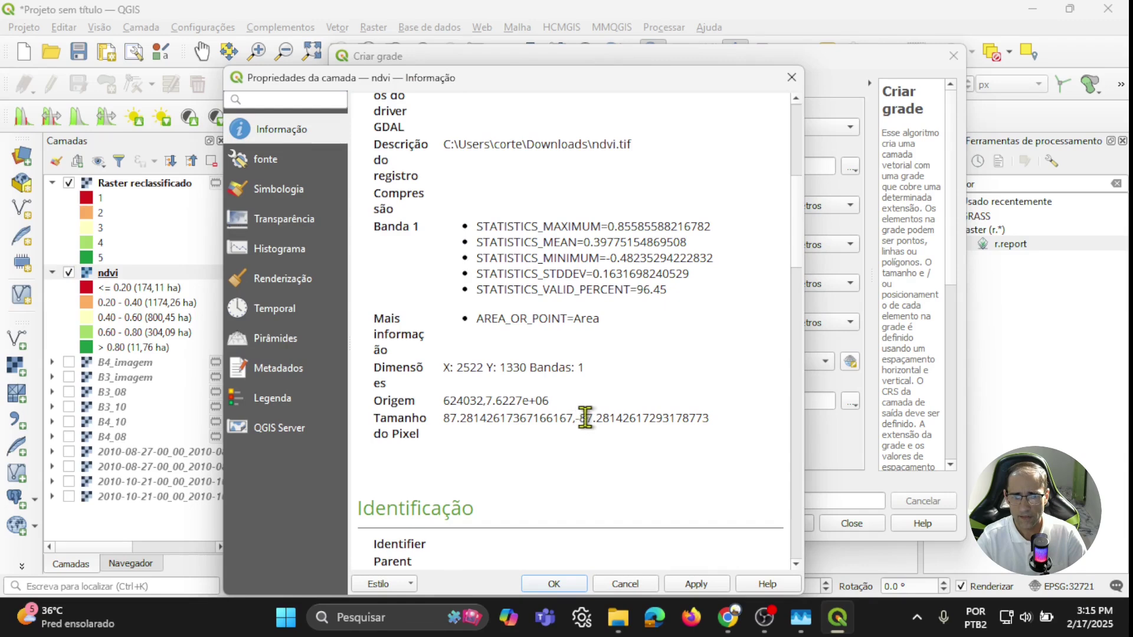
{"action": "left_click_drag", "start_coordinate": [580, 417], "coordinate": [711, 417]}
{"action": "key", "text": "ctrl+c"}
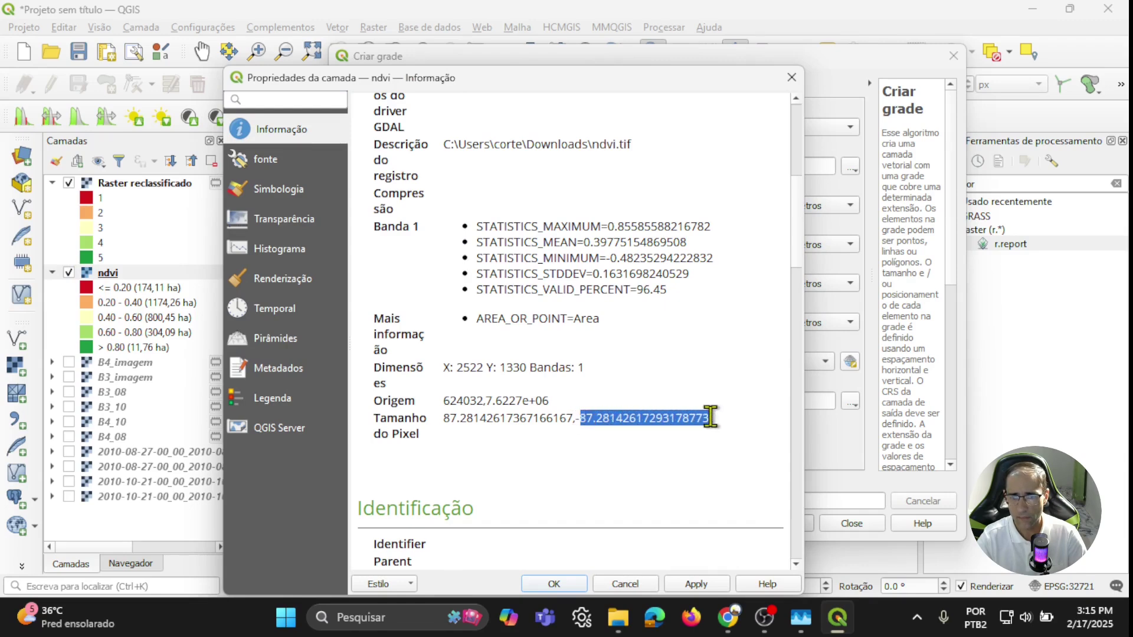
{"action": "left_click", "coordinate": [792, 77]}
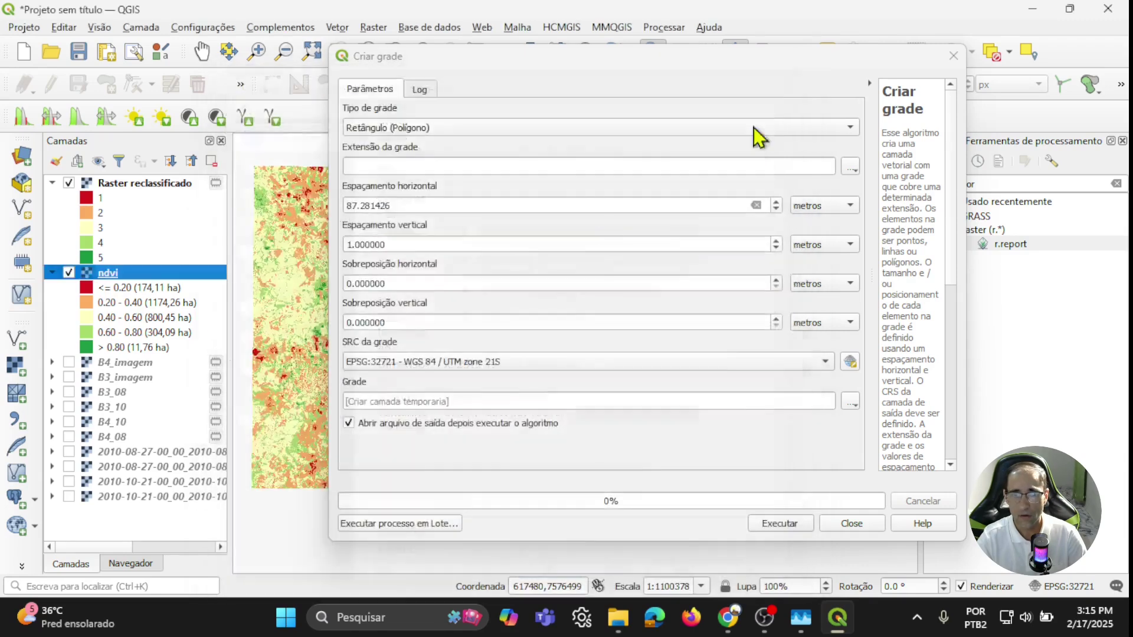
{"action": "left_click_drag", "start_coordinate": [647, 245], "coordinate": [347, 244]}
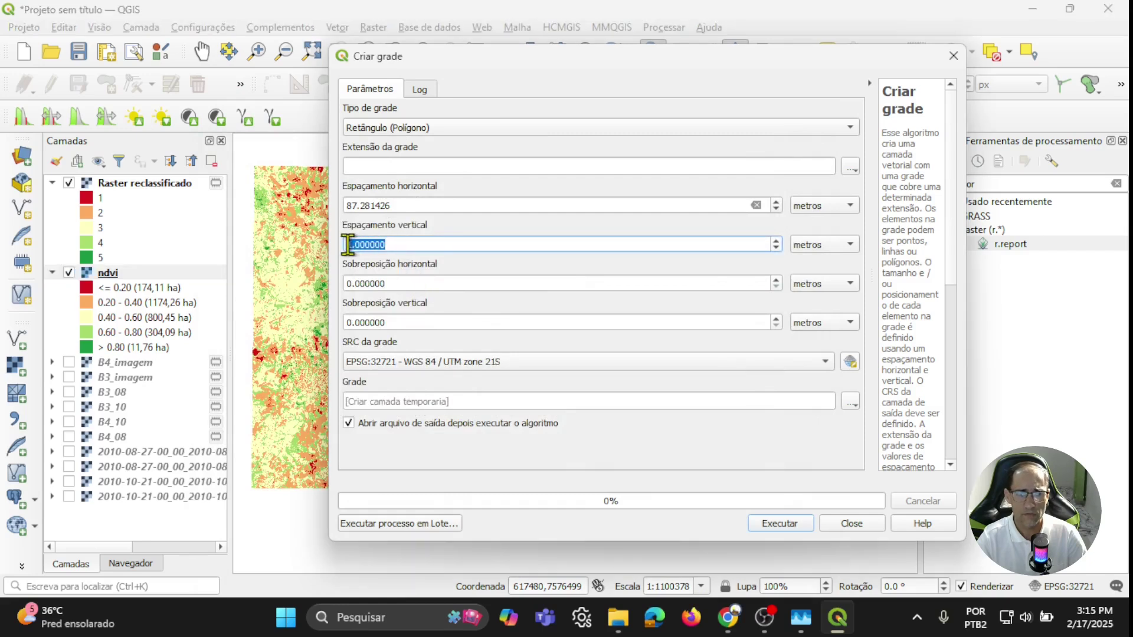
{"action": "key", "text": "ctrl+v"}
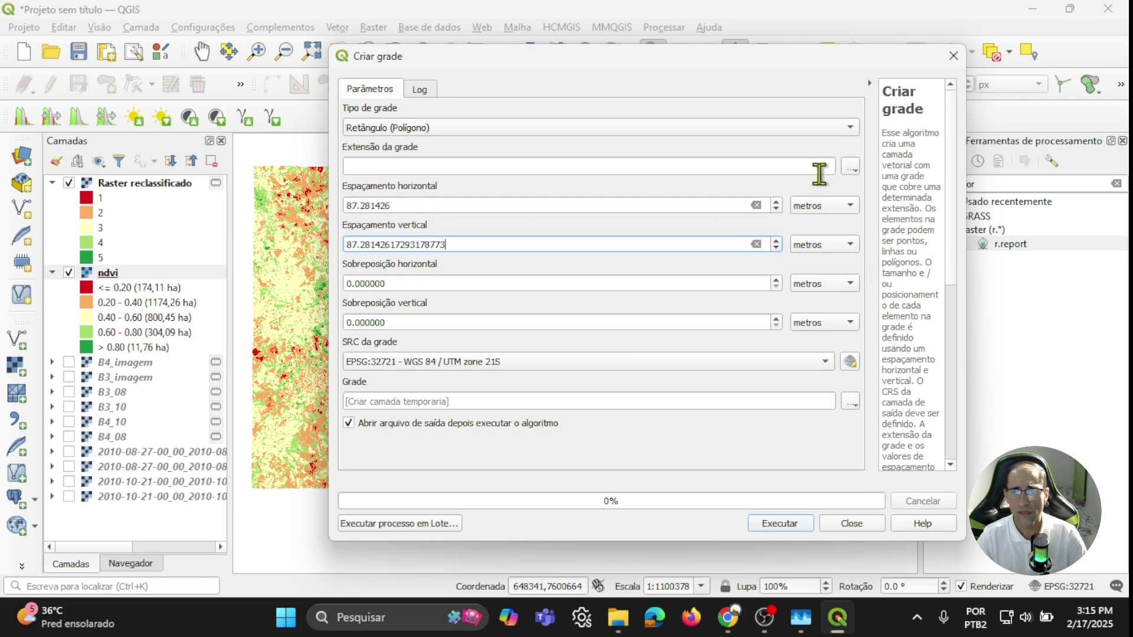
- Calculate the grid extent from the ndvi layer, create the grid as a temporary layer and inspect its cells against the raster pixels
{"action": "left_click", "coordinate": [853, 171]}
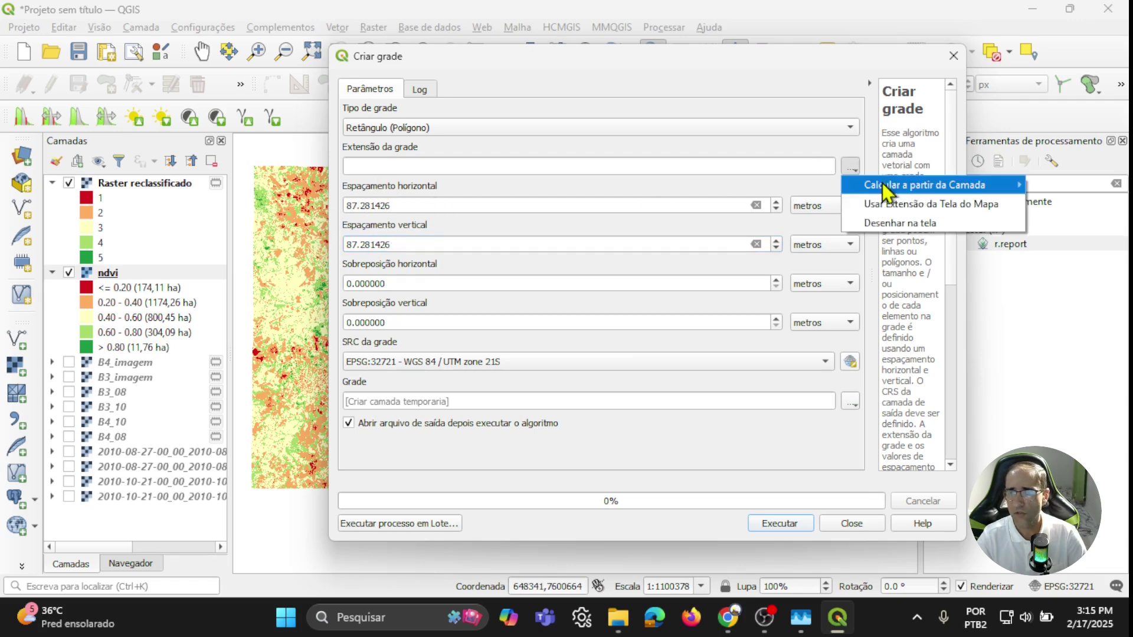
{"action": "mouse_move", "coordinate": [899, 188]}
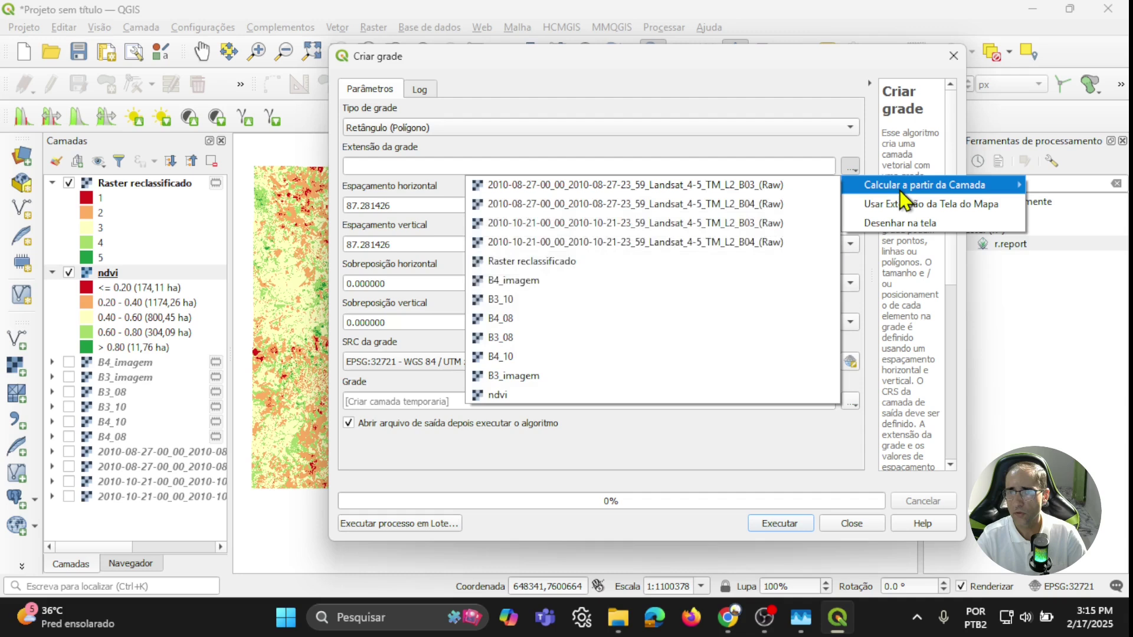
{"action": "left_click", "coordinate": [534, 394]}
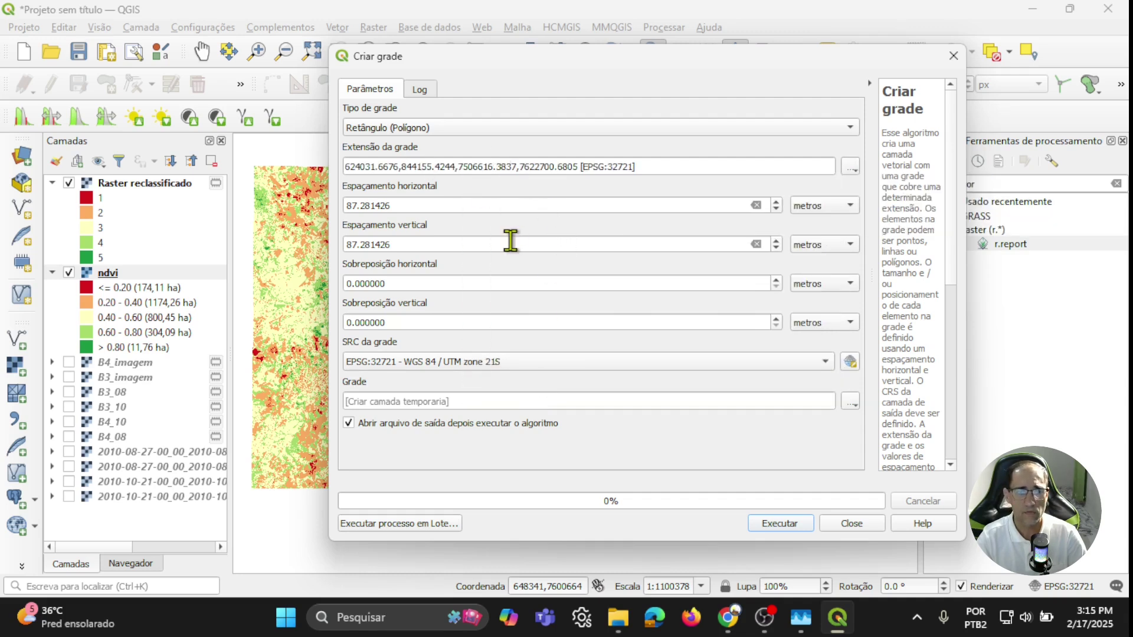
{"action": "left_click", "coordinate": [774, 523]}
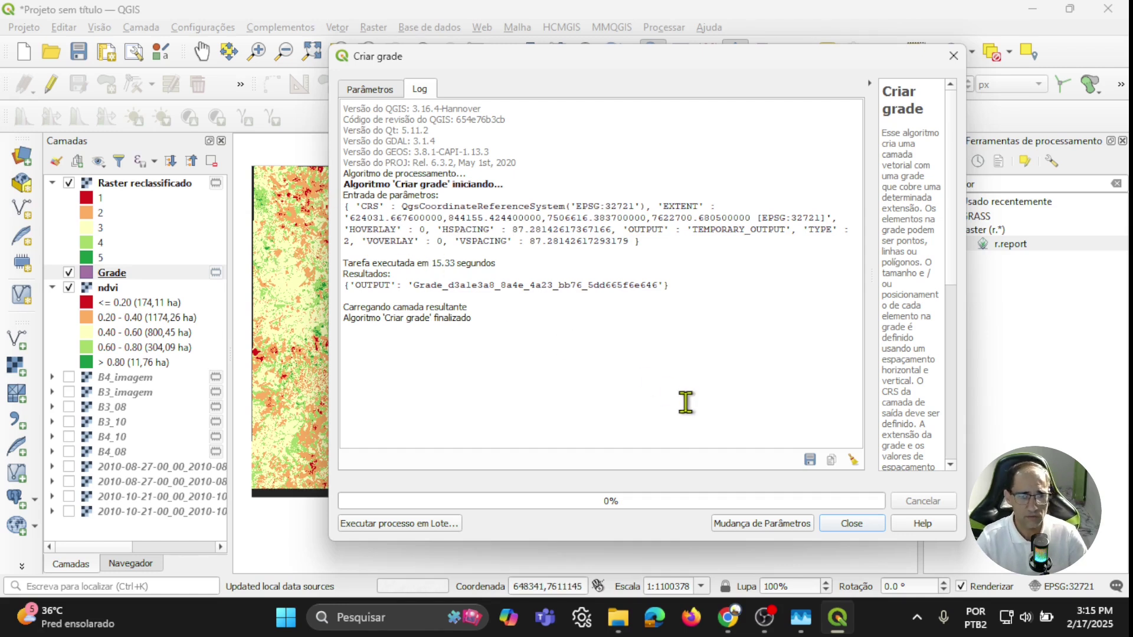
{"action": "left_click", "coordinate": [862, 524]}
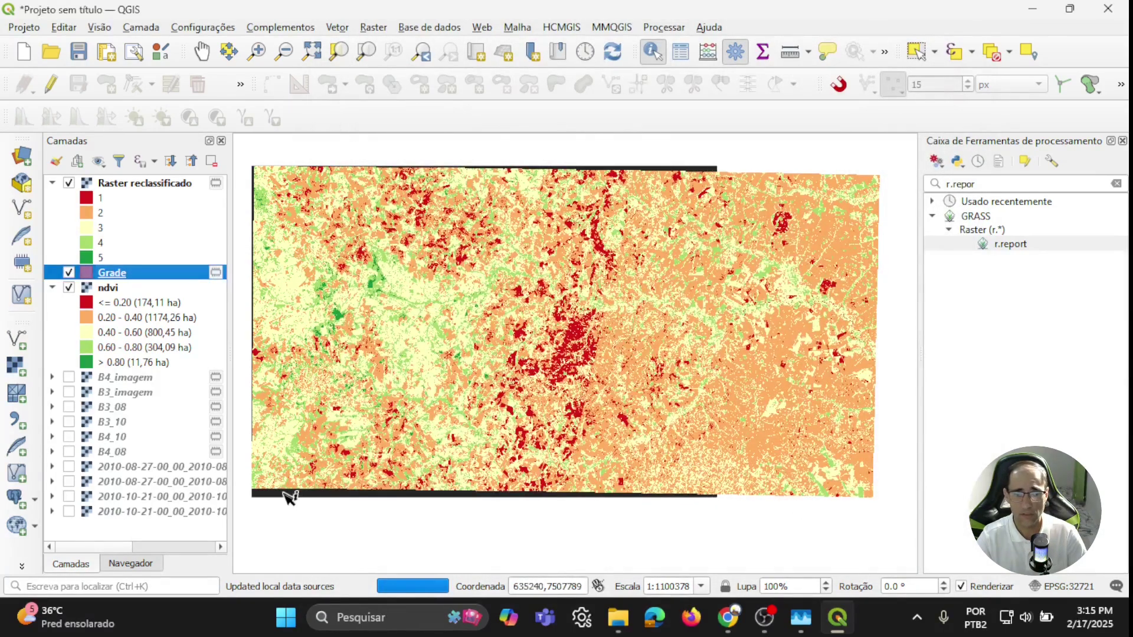
{"action": "scroll", "coordinate": [256, 494], "scroll_direction": "up", "scroll_amount": 3}
{"action": "scroll", "coordinate": [259, 494], "scroll_direction": "up", "scroll_amount": 4}
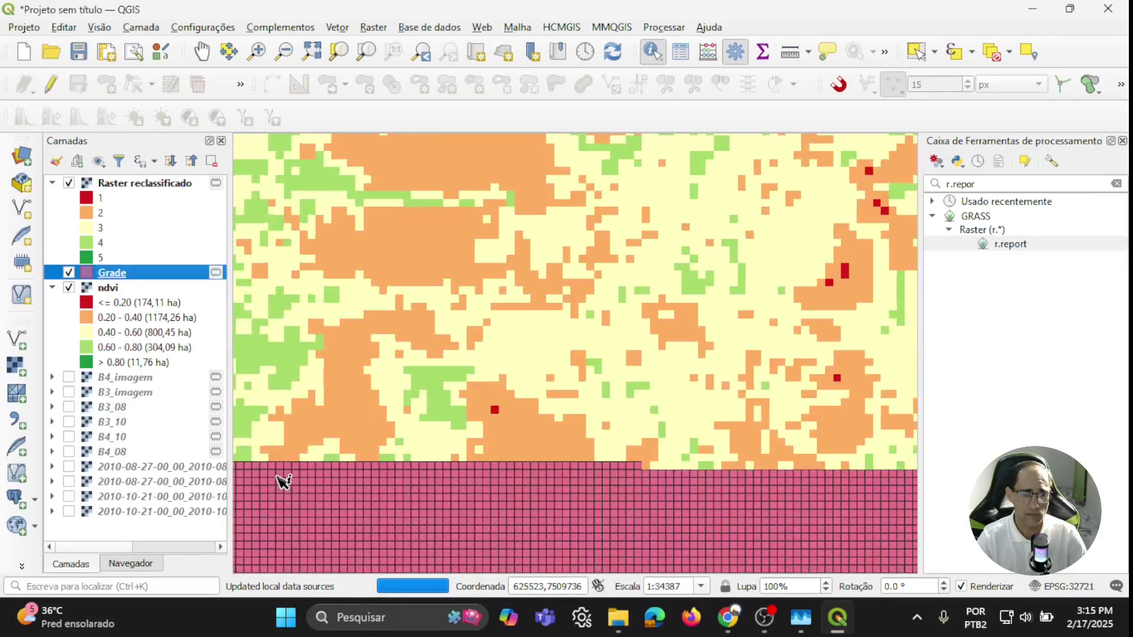
{"action": "scroll", "coordinate": [363, 475], "scroll_direction": "up", "scroll_amount": 1}
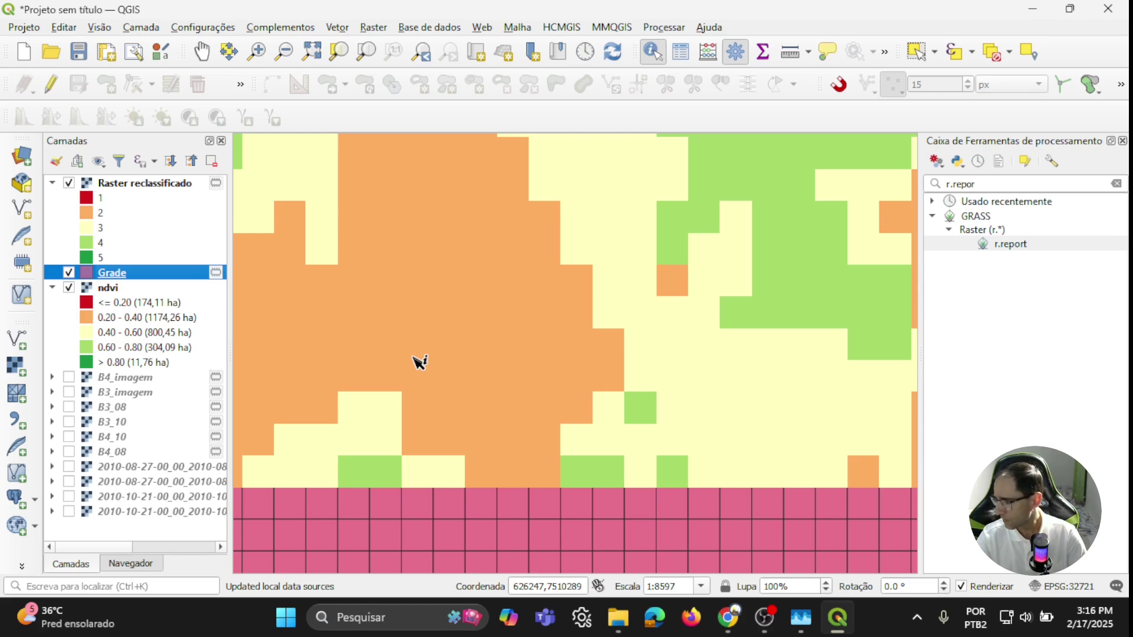
- Search the processing algorithms for "estat" and open Estatísticas zonais
{"action": "left_click", "coordinate": [983, 184]}
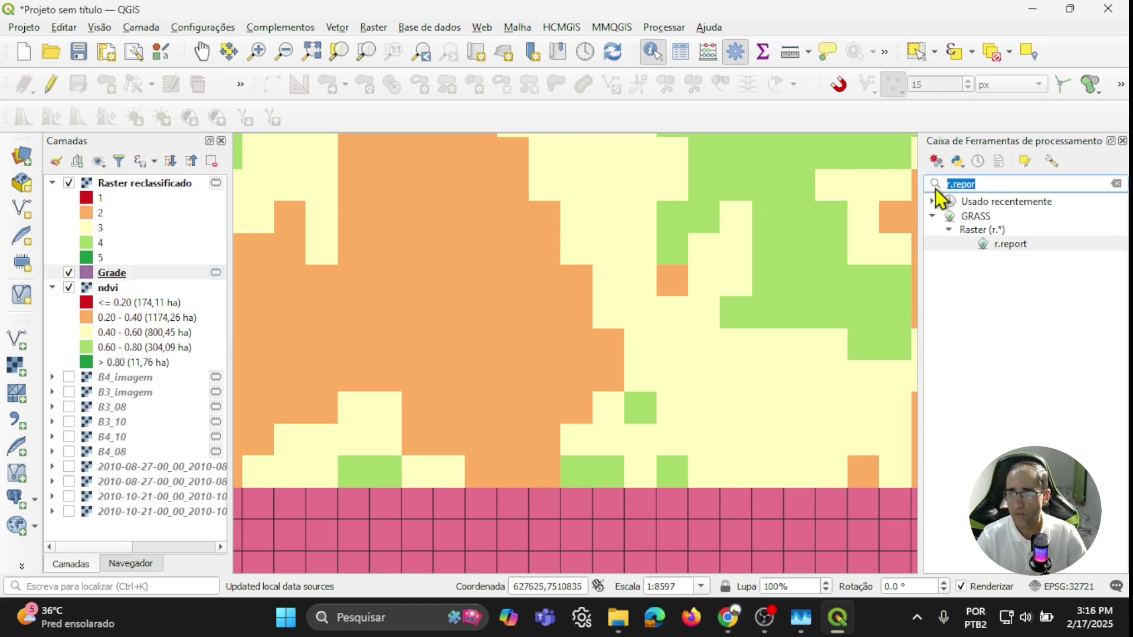
{"action": "type", "text": "estati"}
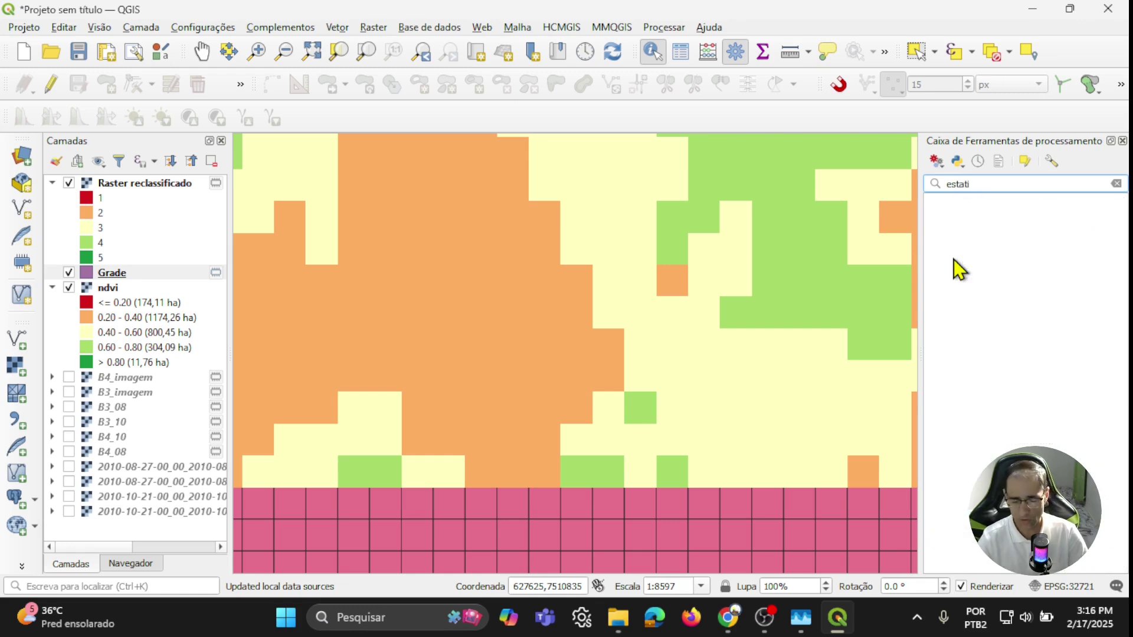
{"action": "key", "text": "BackSpace"}
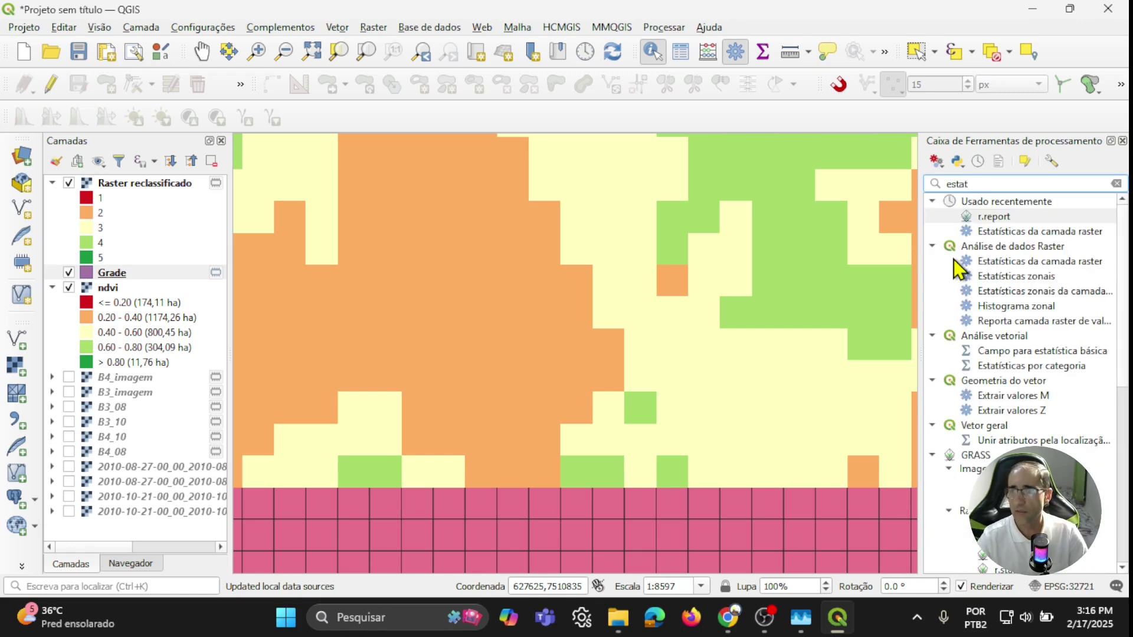
{"action": "left_click", "coordinate": [1010, 275]}
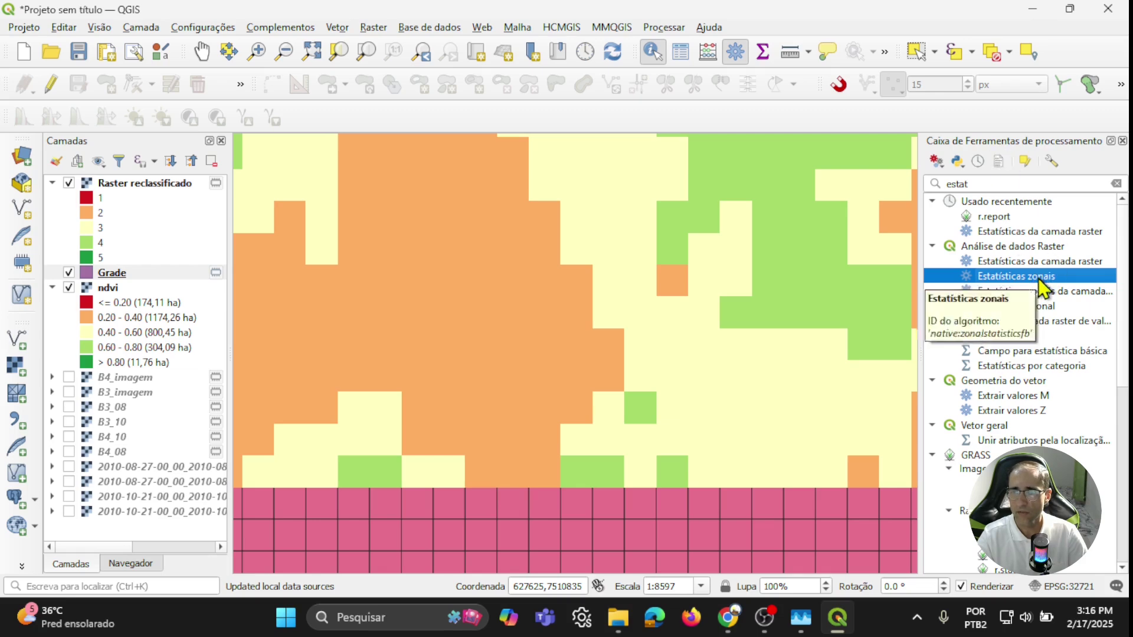
{"action": "double_click", "coordinate": [1038, 278]}
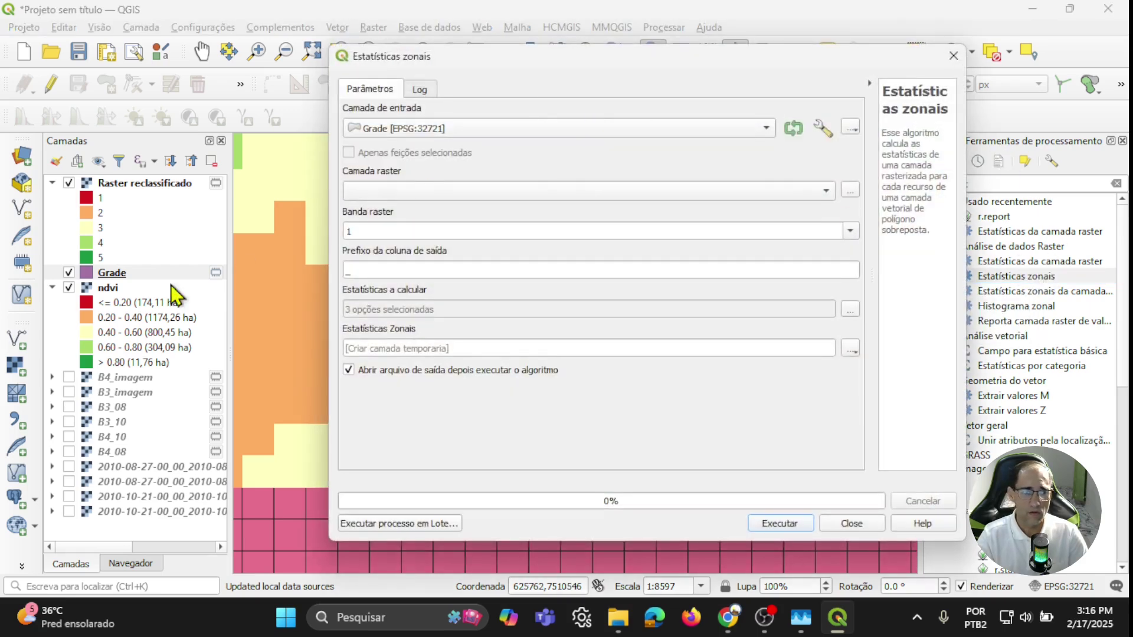
- Set ndvi as the raster layer for the zonal statistics on Grade and use ndvi as the output column prefix
{"action": "left_click", "coordinate": [452, 192]}
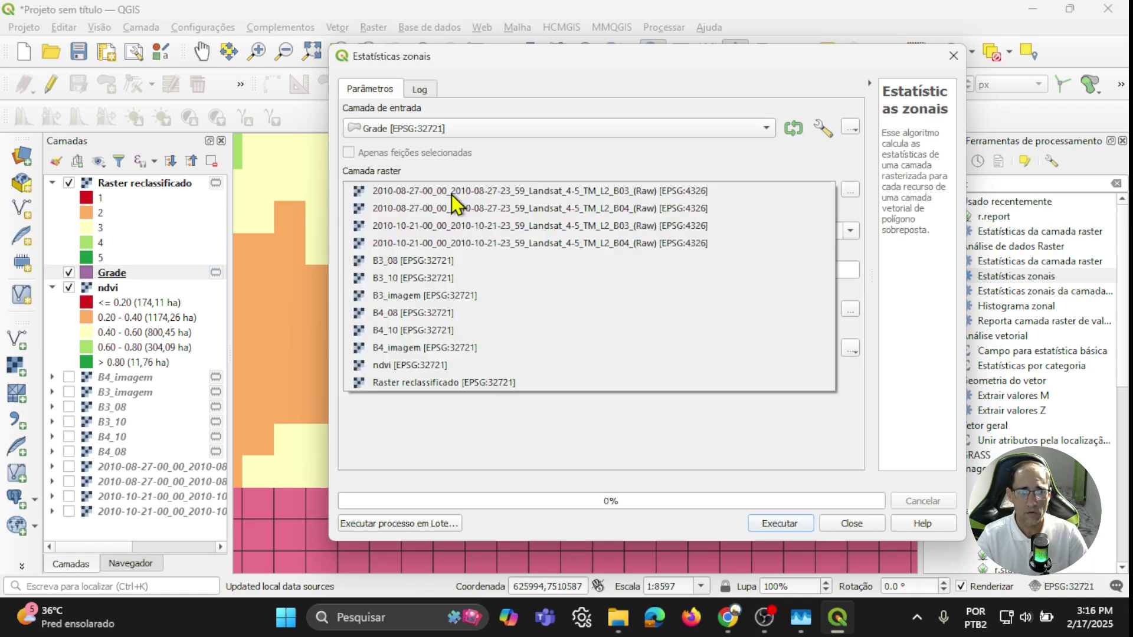
{"action": "left_click", "coordinate": [412, 365]}
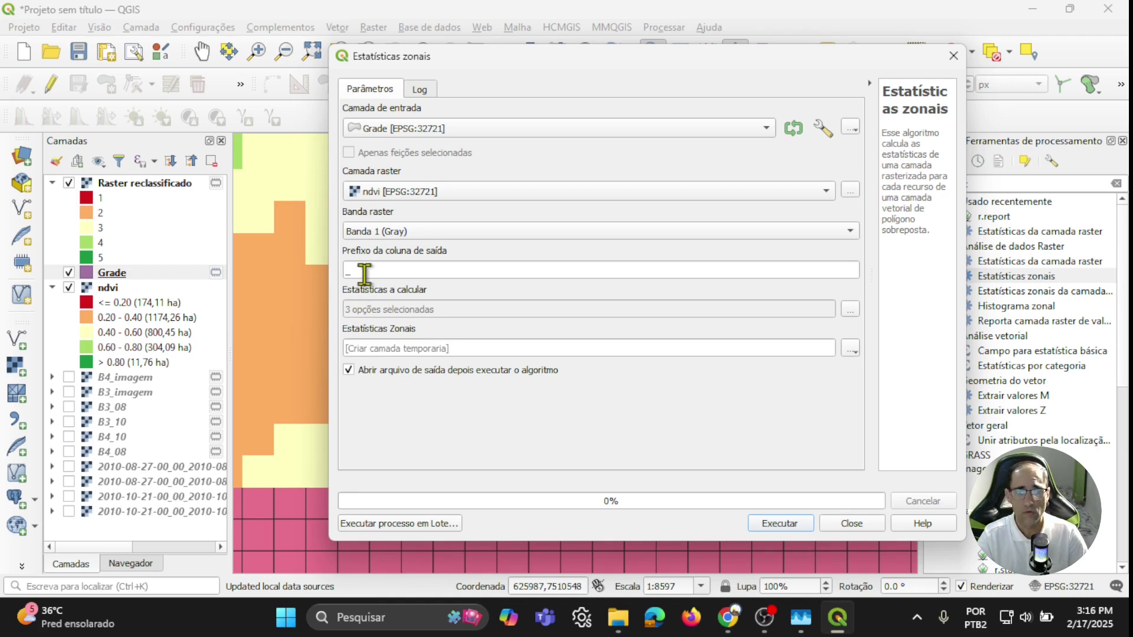
{"action": "left_click", "coordinate": [344, 271]}
{"action": "type", "text": "ndvi"}
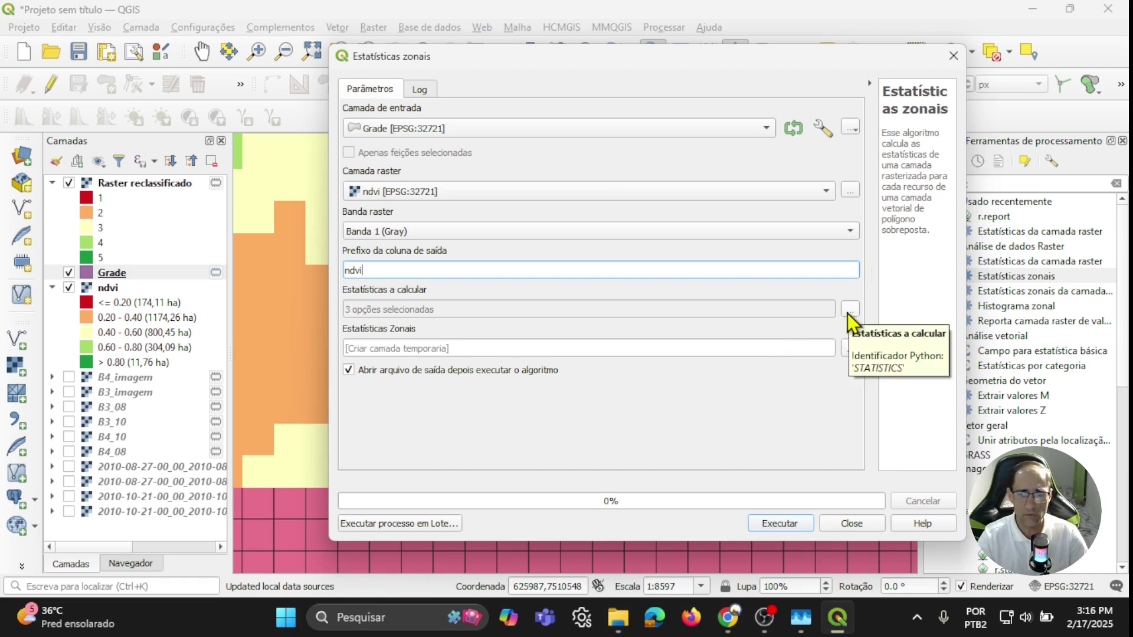
- Keep only Média among the statistics to calculate, run the zonal statistics to a temporary layer and close the dialog
{"action": "left_click", "coordinate": [848, 309]}
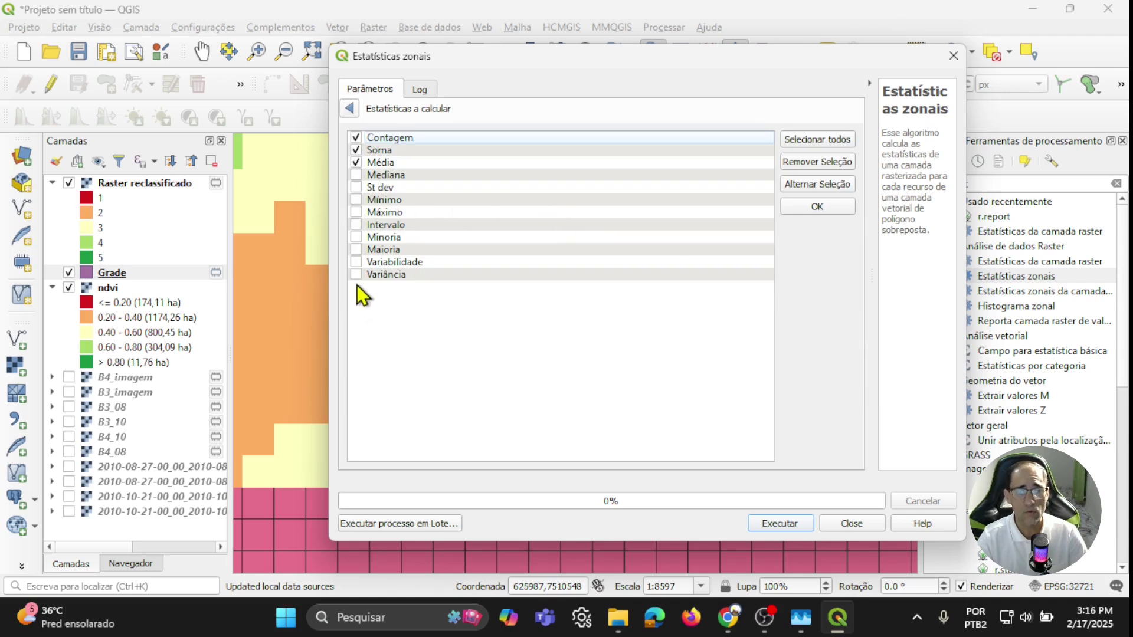
{"action": "left_click", "coordinate": [359, 149]}
{"action": "left_click", "coordinate": [356, 139]}
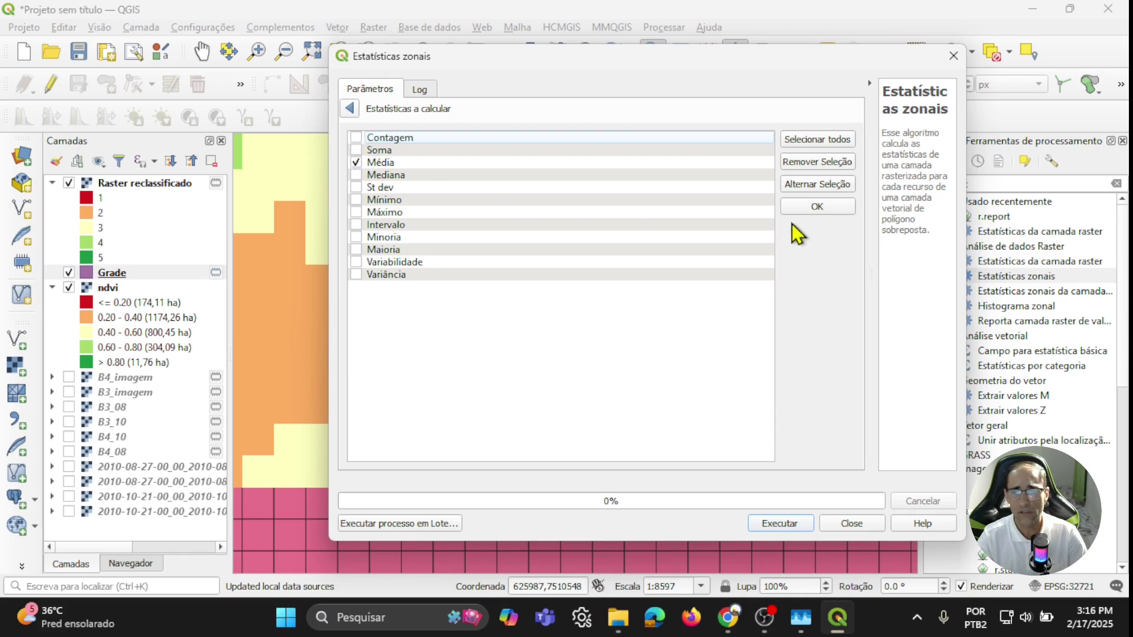
{"action": "left_click", "coordinate": [799, 207]}
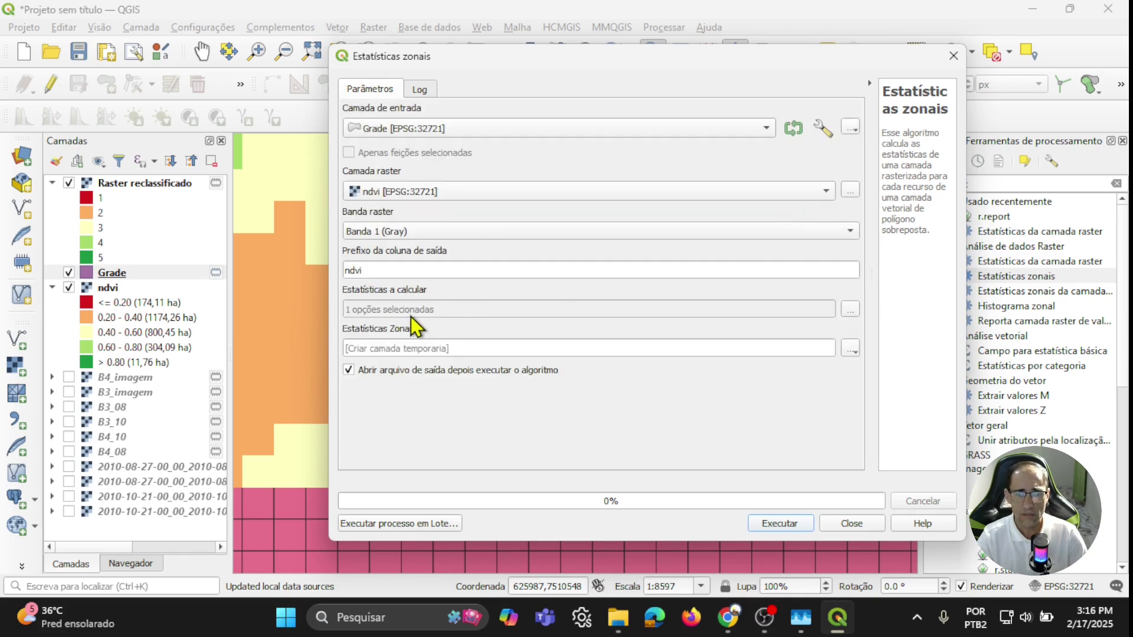
{"action": "left_click", "coordinate": [801, 524]}
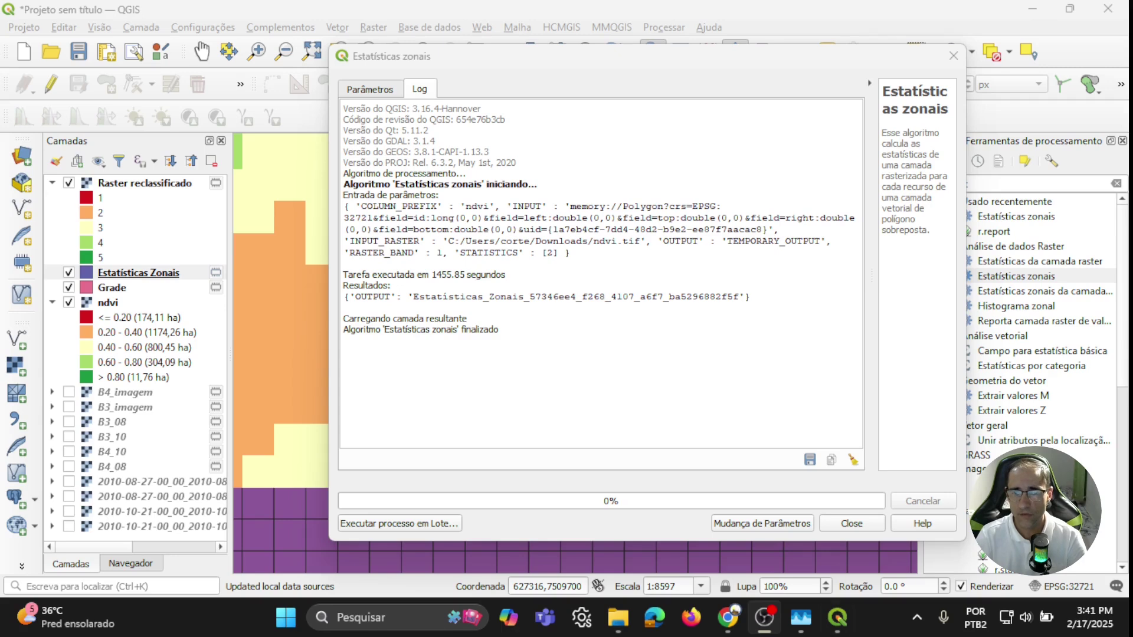
{"action": "left_click", "coordinate": [852, 523]}
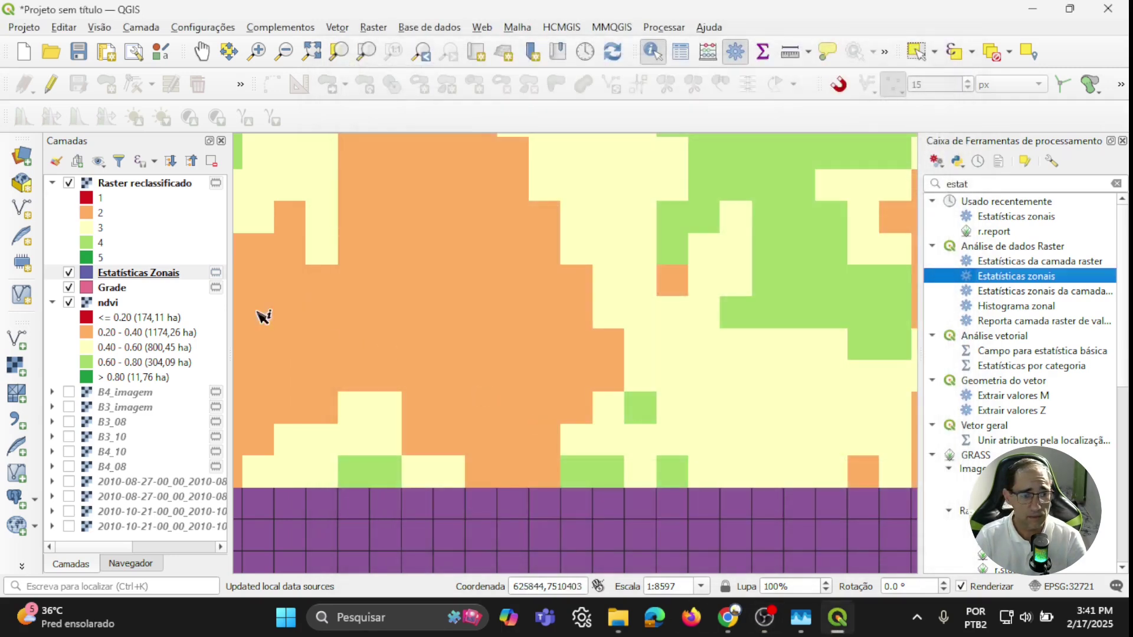
- Make Estatísticas Zonais the active layer and hide the Raster reclassificado and ndvi layers
{"action": "left_click", "coordinate": [147, 275]}
{"action": "left_click", "coordinate": [67, 184]}
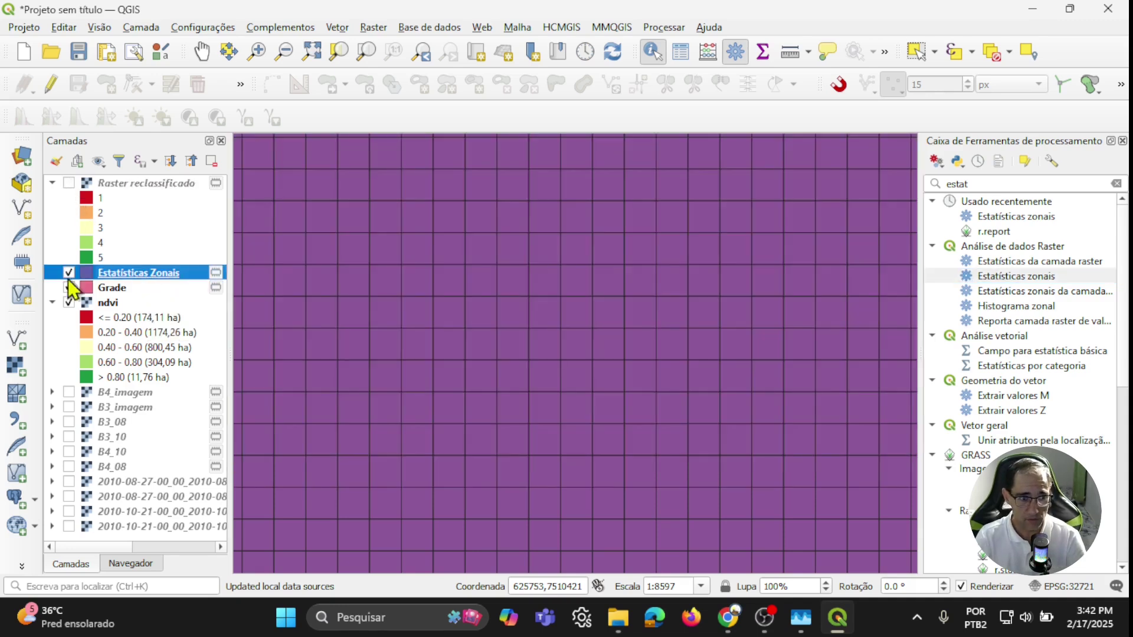
{"action": "left_click", "coordinate": [69, 303]}
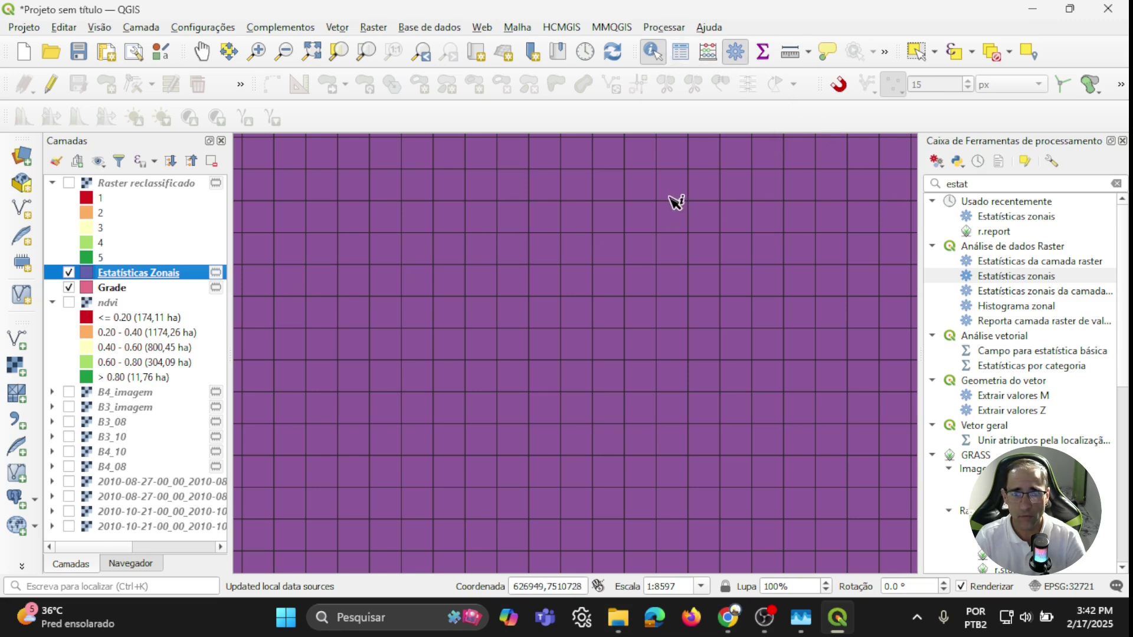
- Identify one cell of Estatísticas Zonais, close the processing toolbox and widen the identify results to read the cell's ndvimean value
{"action": "left_click", "coordinate": [671, 225]}
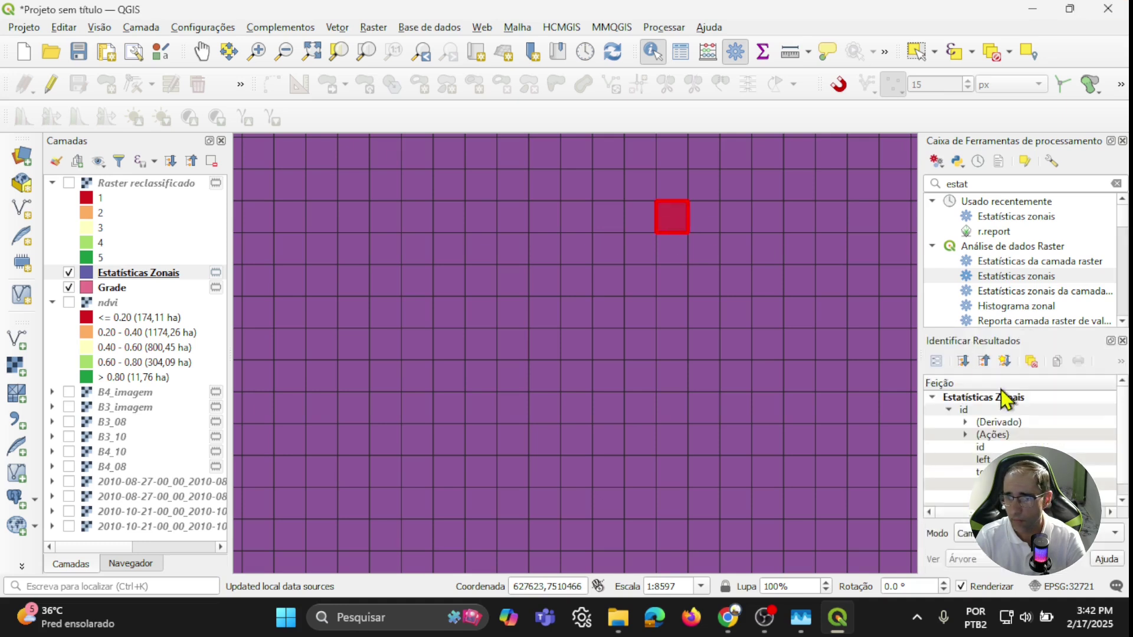
{"action": "left_click", "coordinate": [1122, 141]}
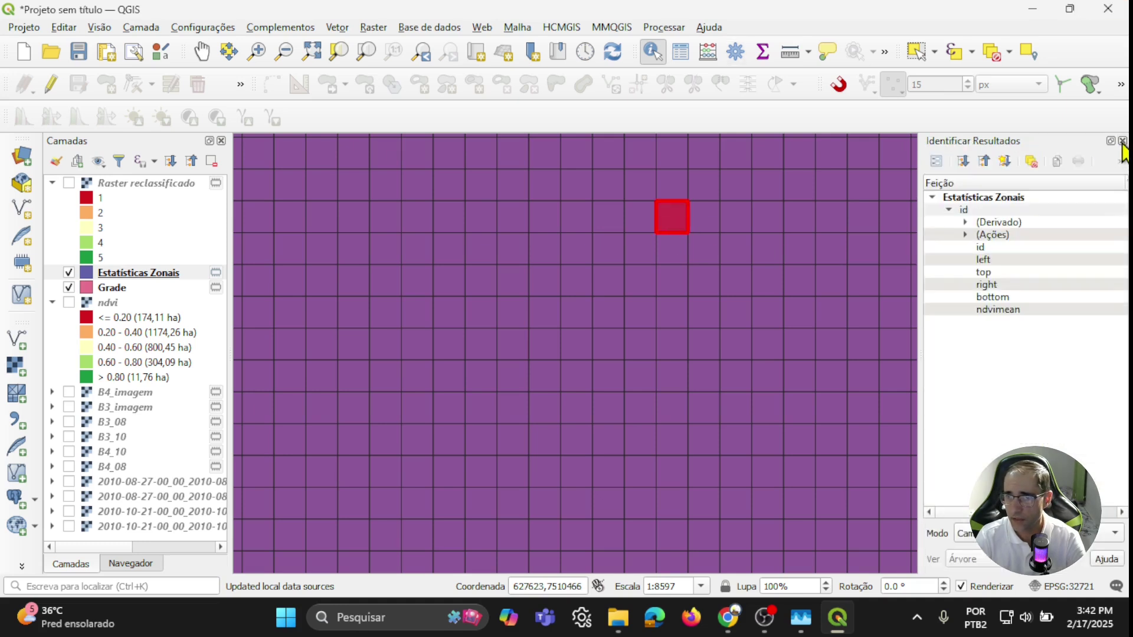
{"action": "left_click_drag", "start_coordinate": [924, 367], "coordinate": [838, 365]}
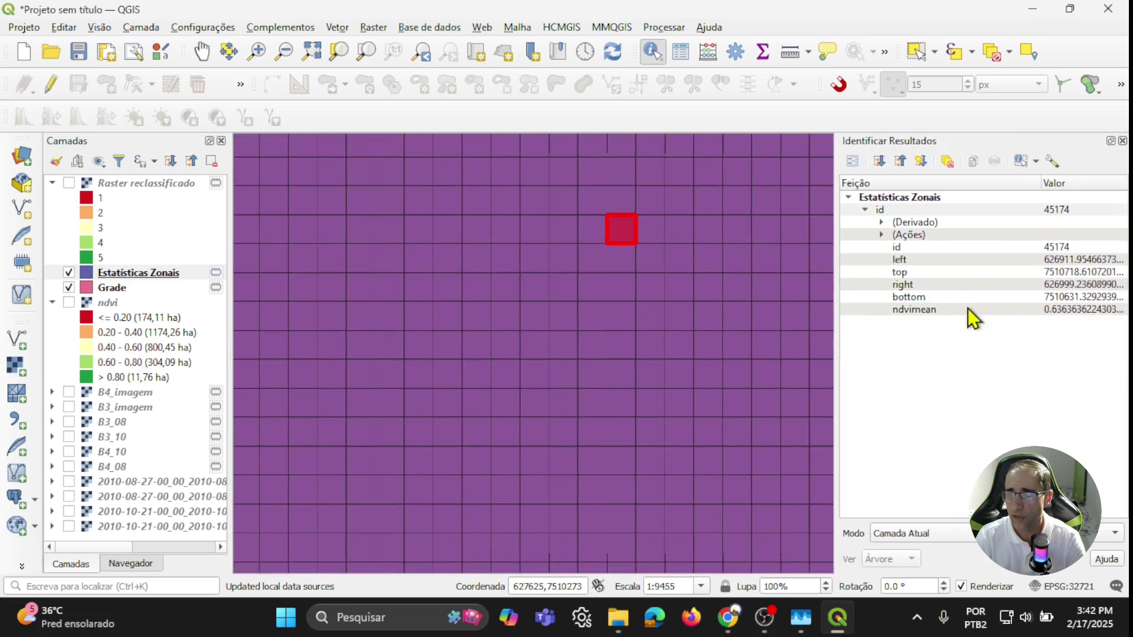